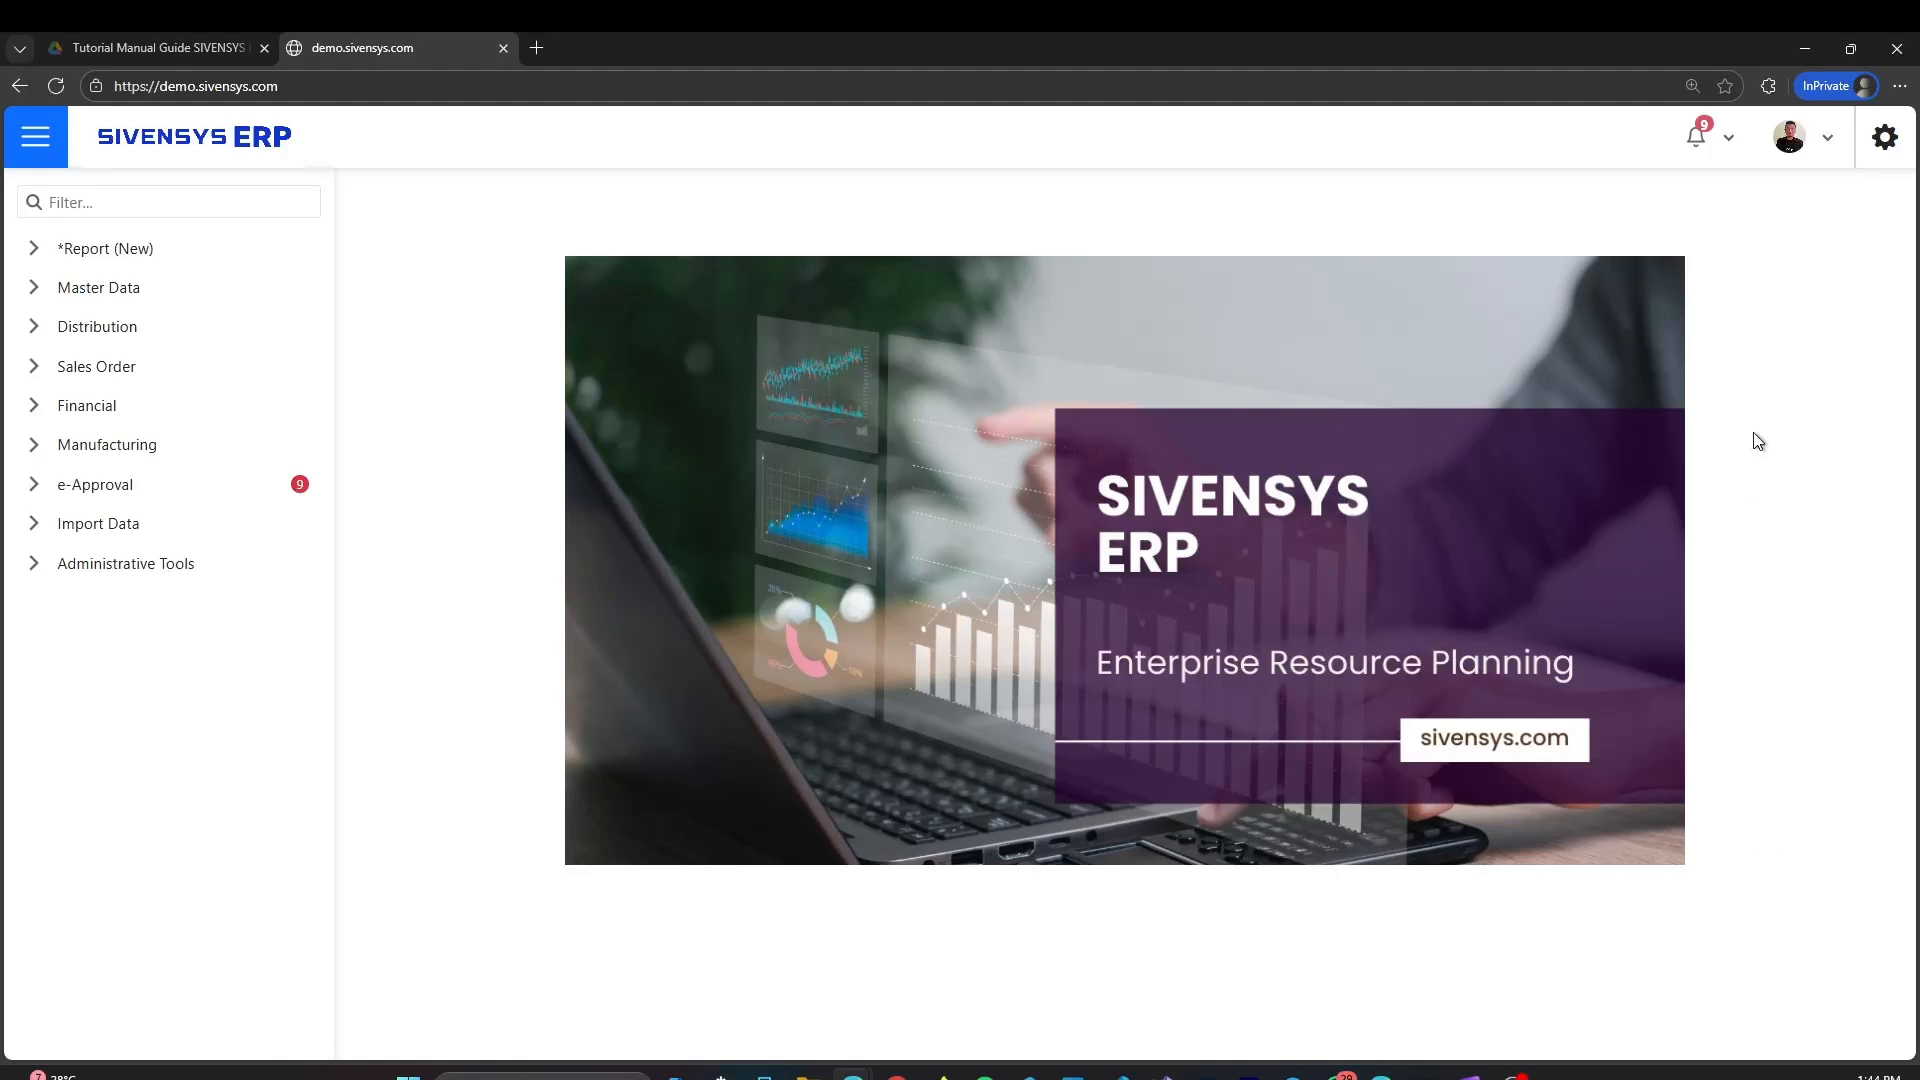
Open AR Payment under the Financial AR Invoice section and start a new payment record.
{"action": "left_click", "coordinate": [31, 407]}
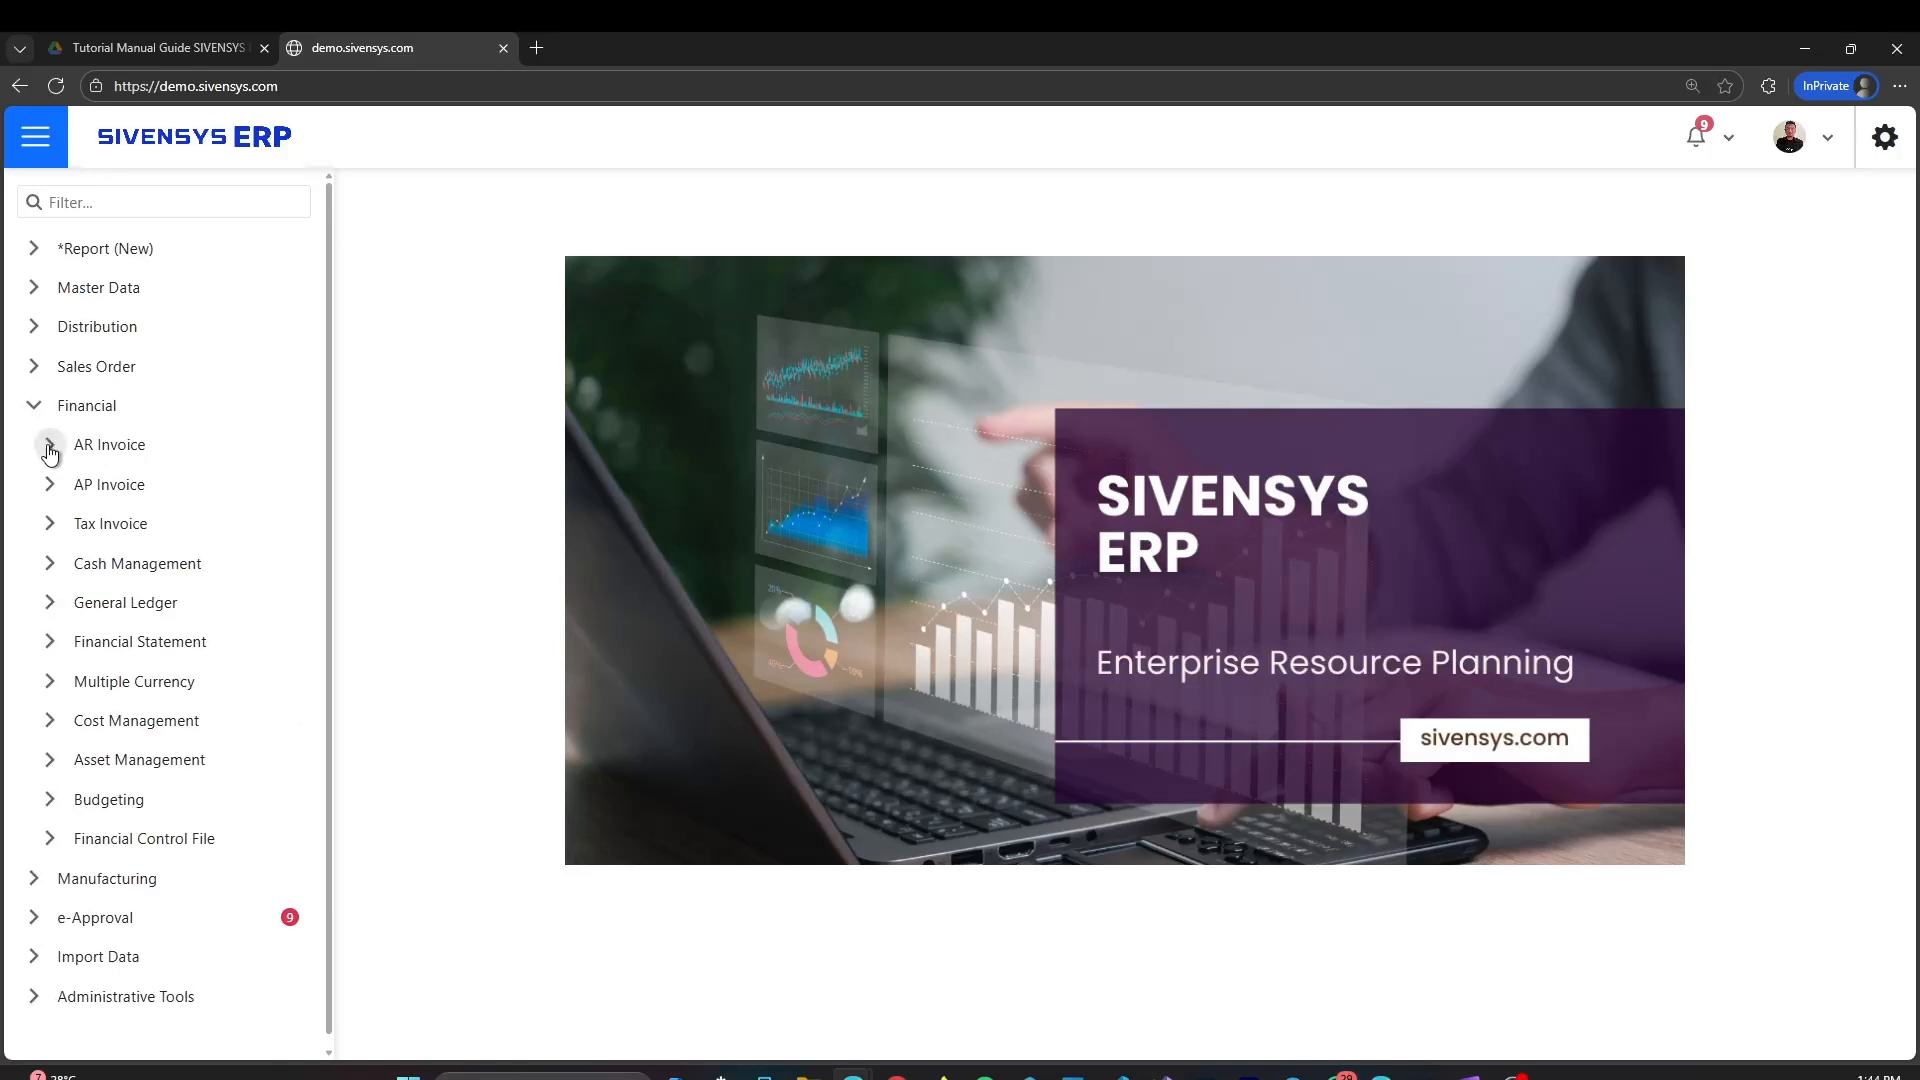
{"action": "left_click", "coordinate": [50, 448]}
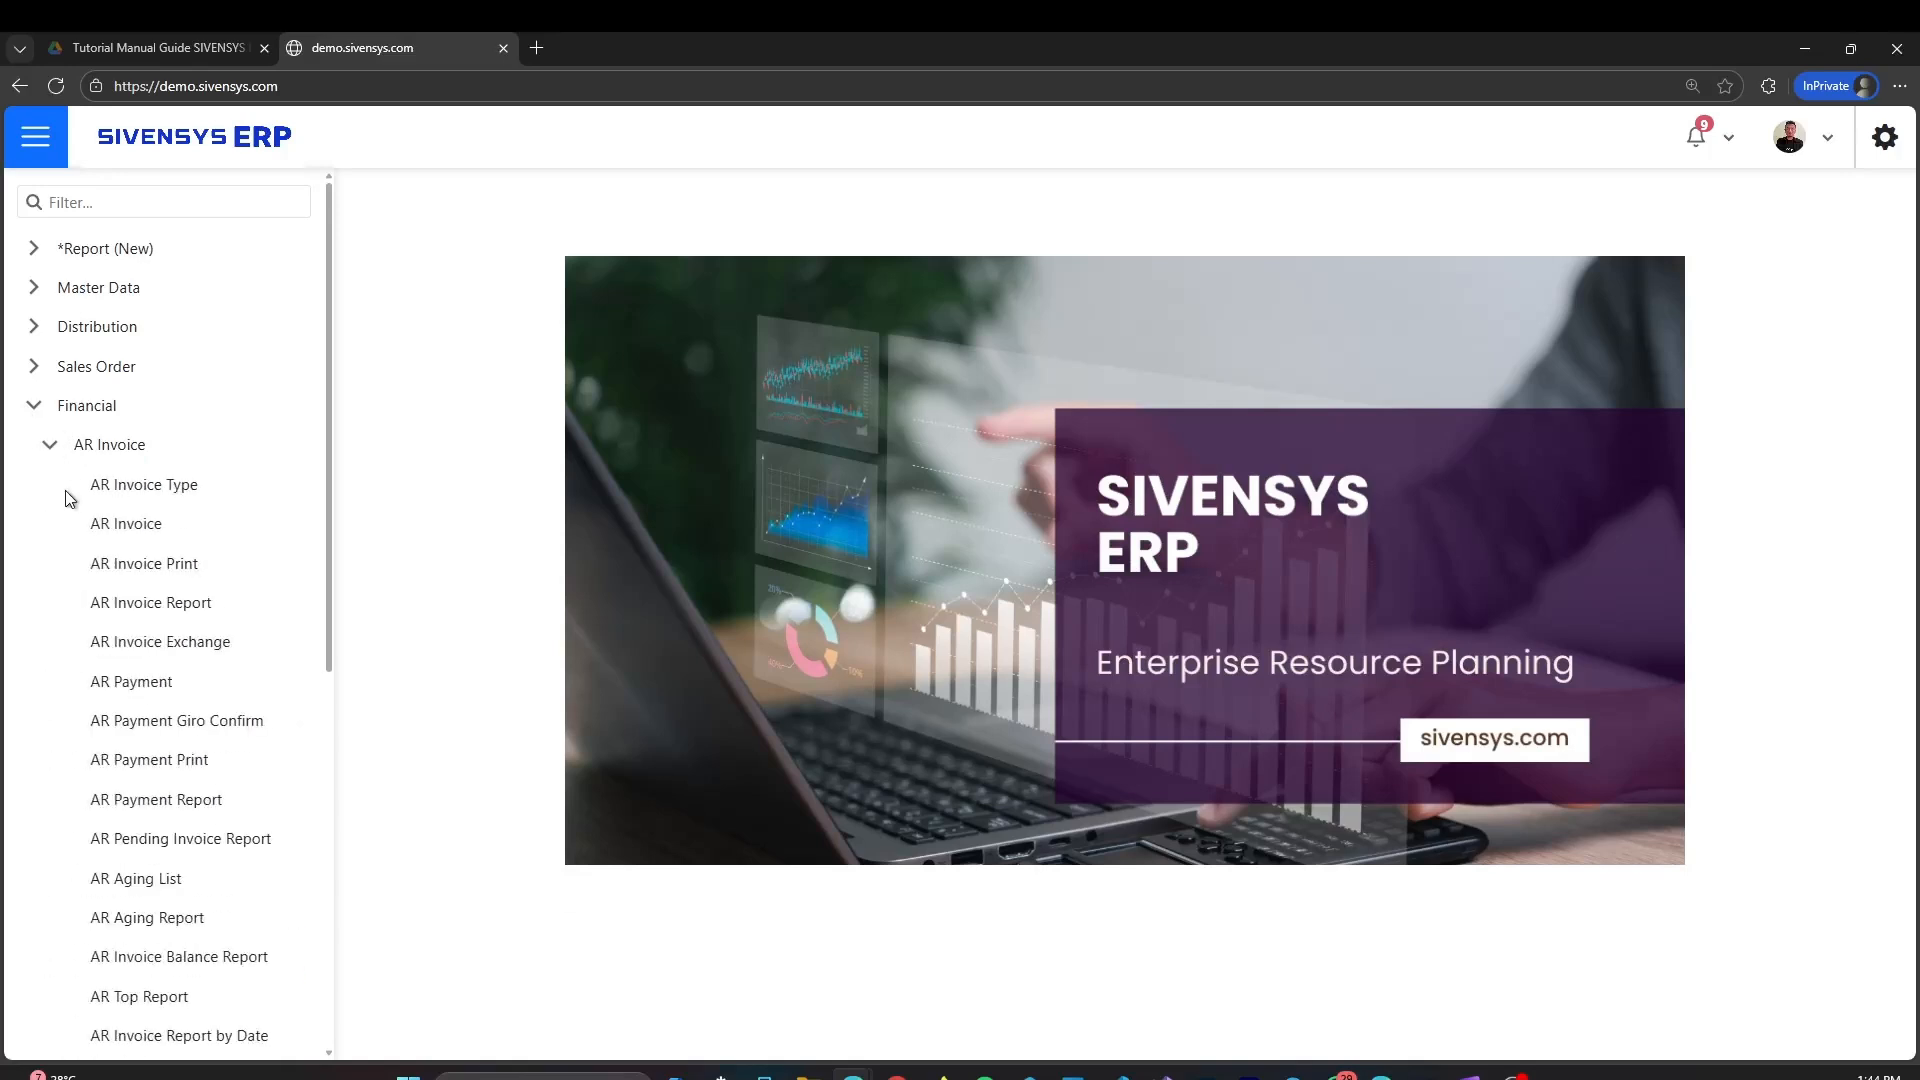
{"action": "left_click", "coordinate": [173, 690]}
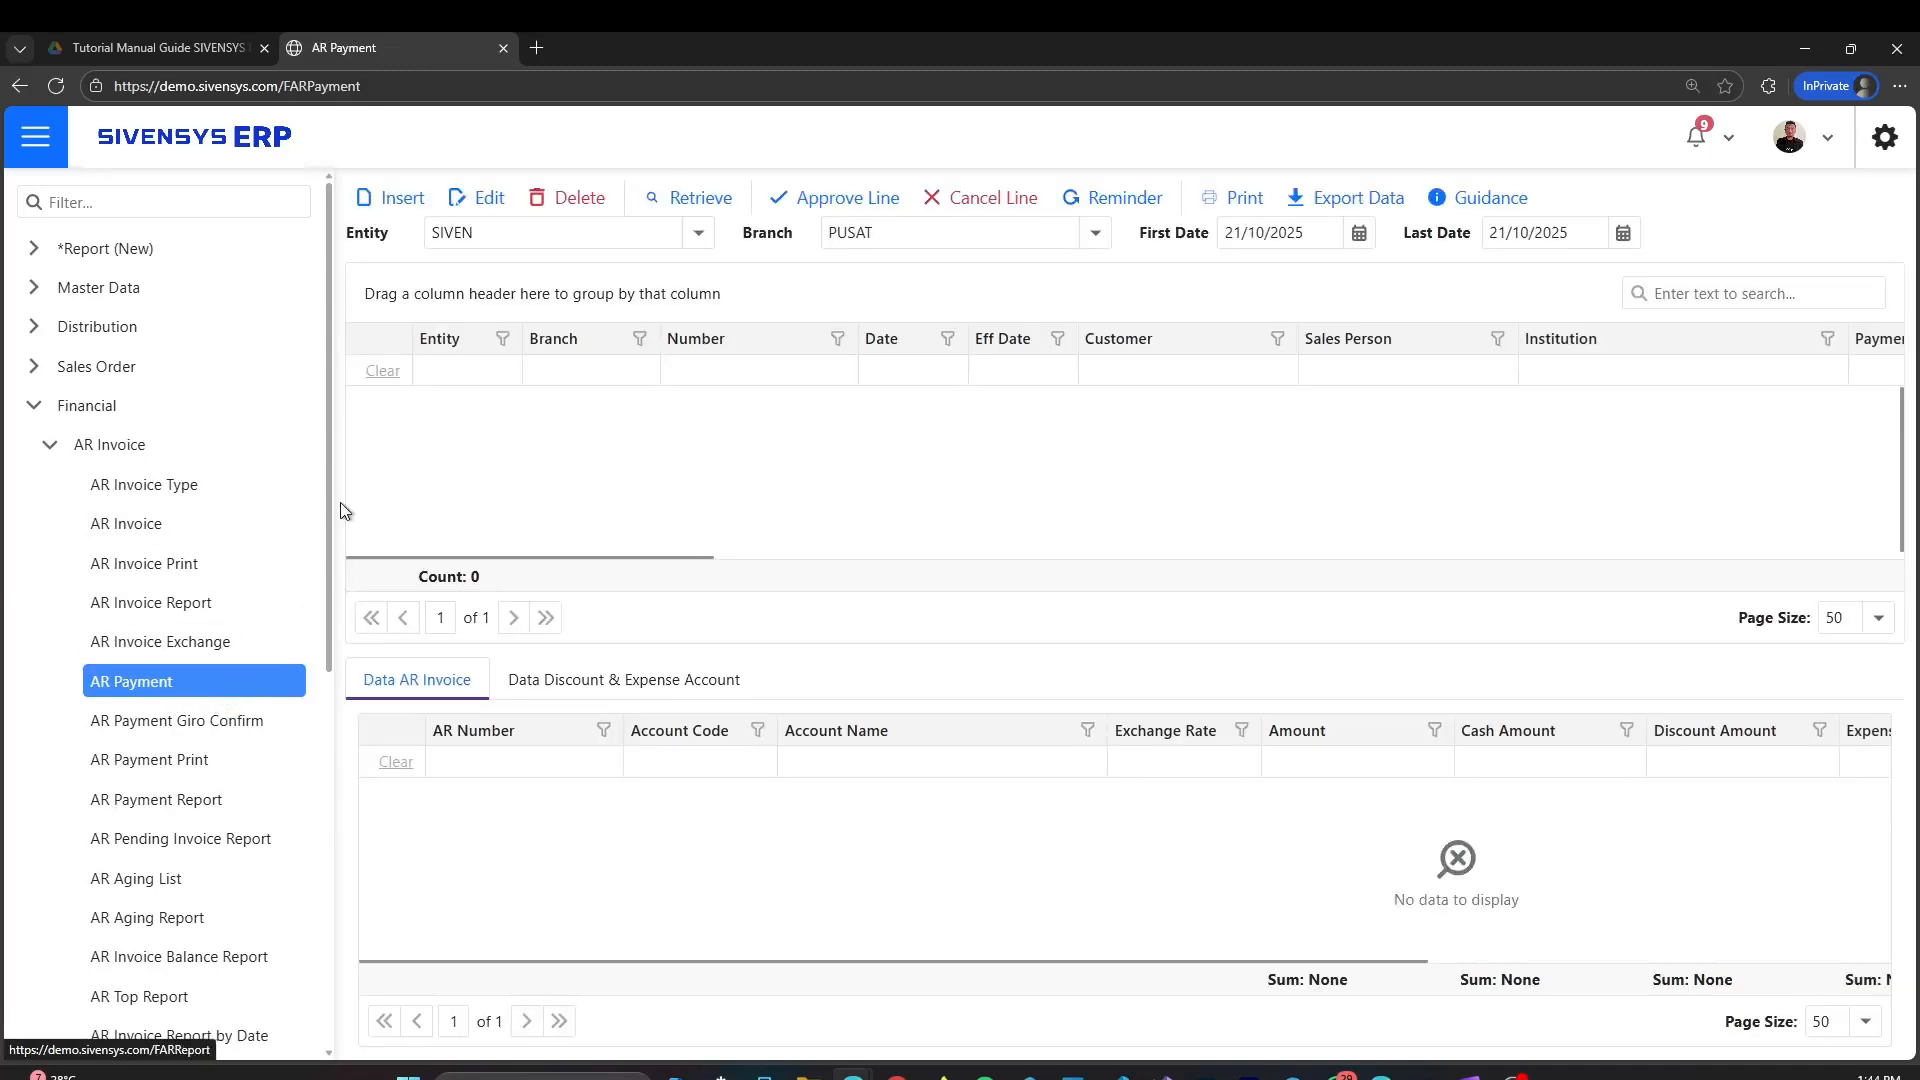
{"action": "left_click", "coordinate": [396, 205]}
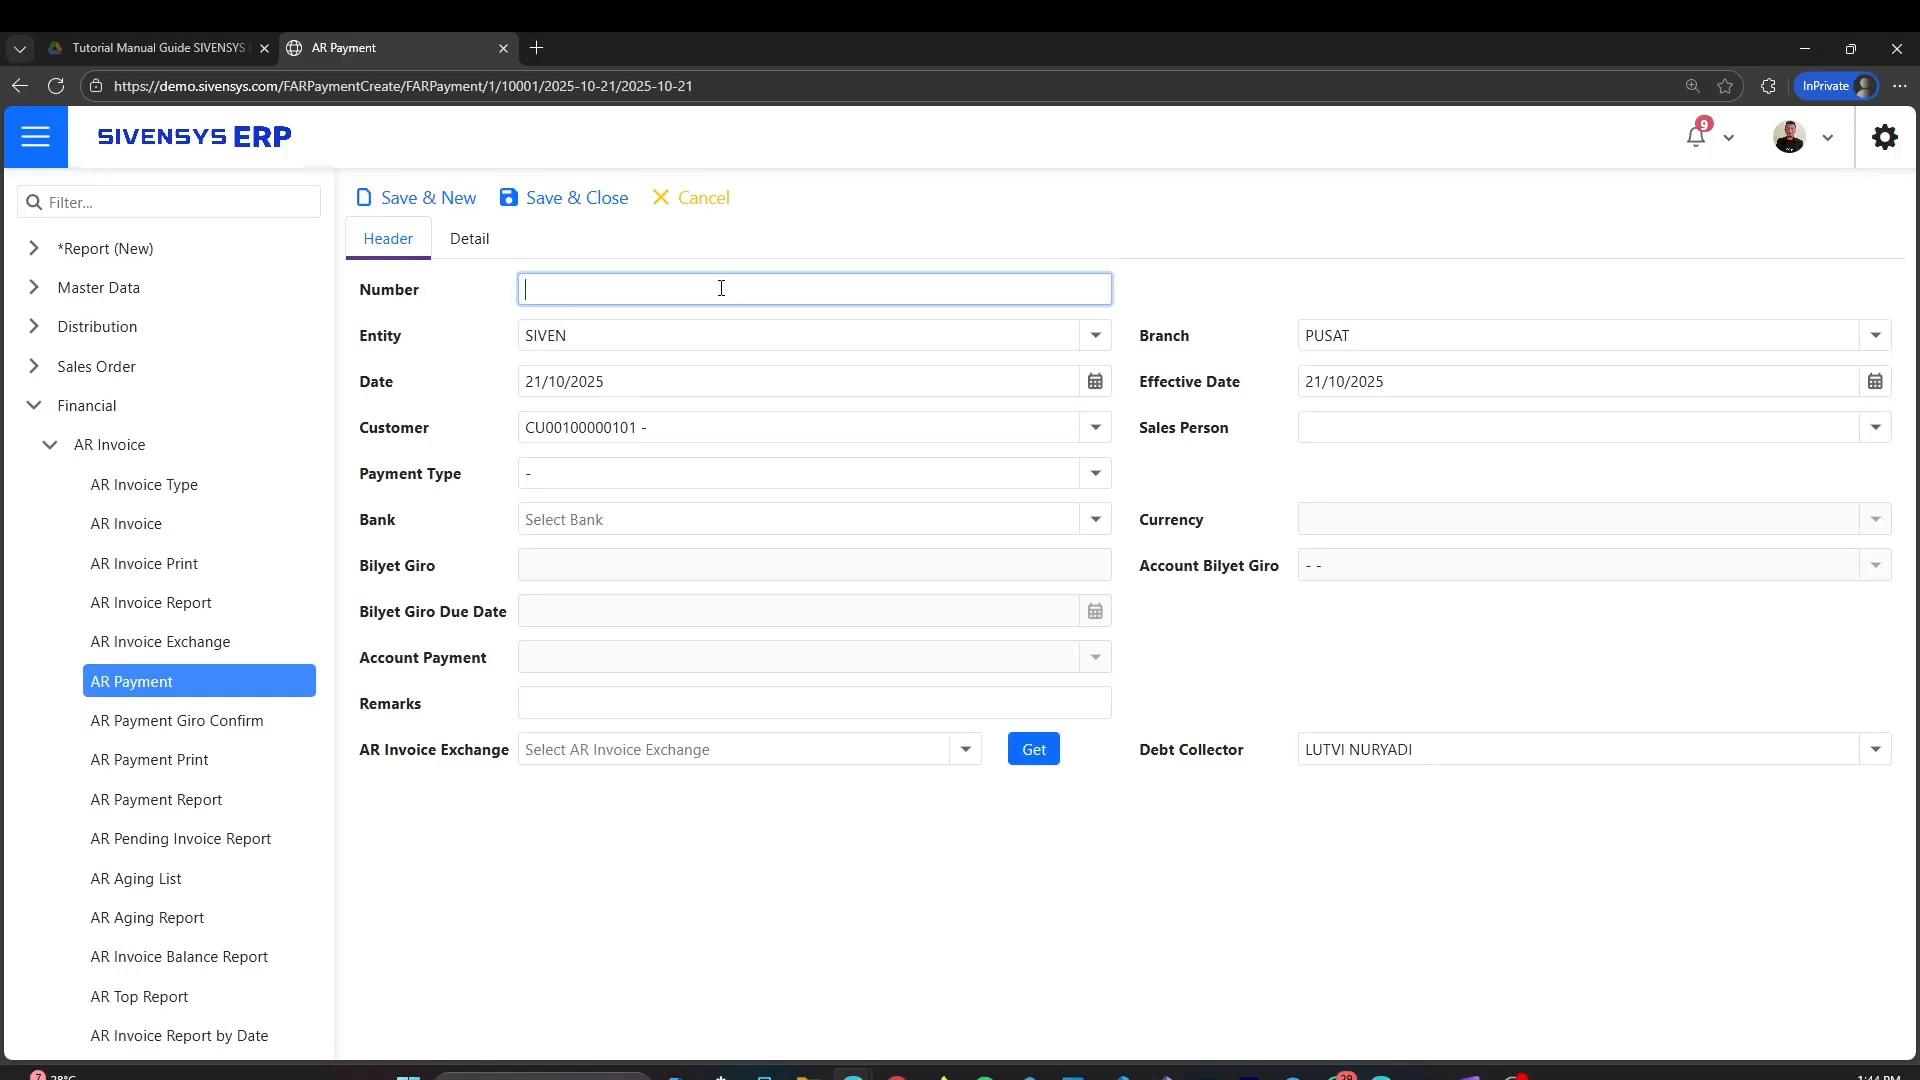
Check the entity, branch and date fields, and select the third listed customer for the new AR payment.
{"action": "left_click", "coordinate": [684, 343]}
{"action": "left_click", "coordinate": [1408, 337]}
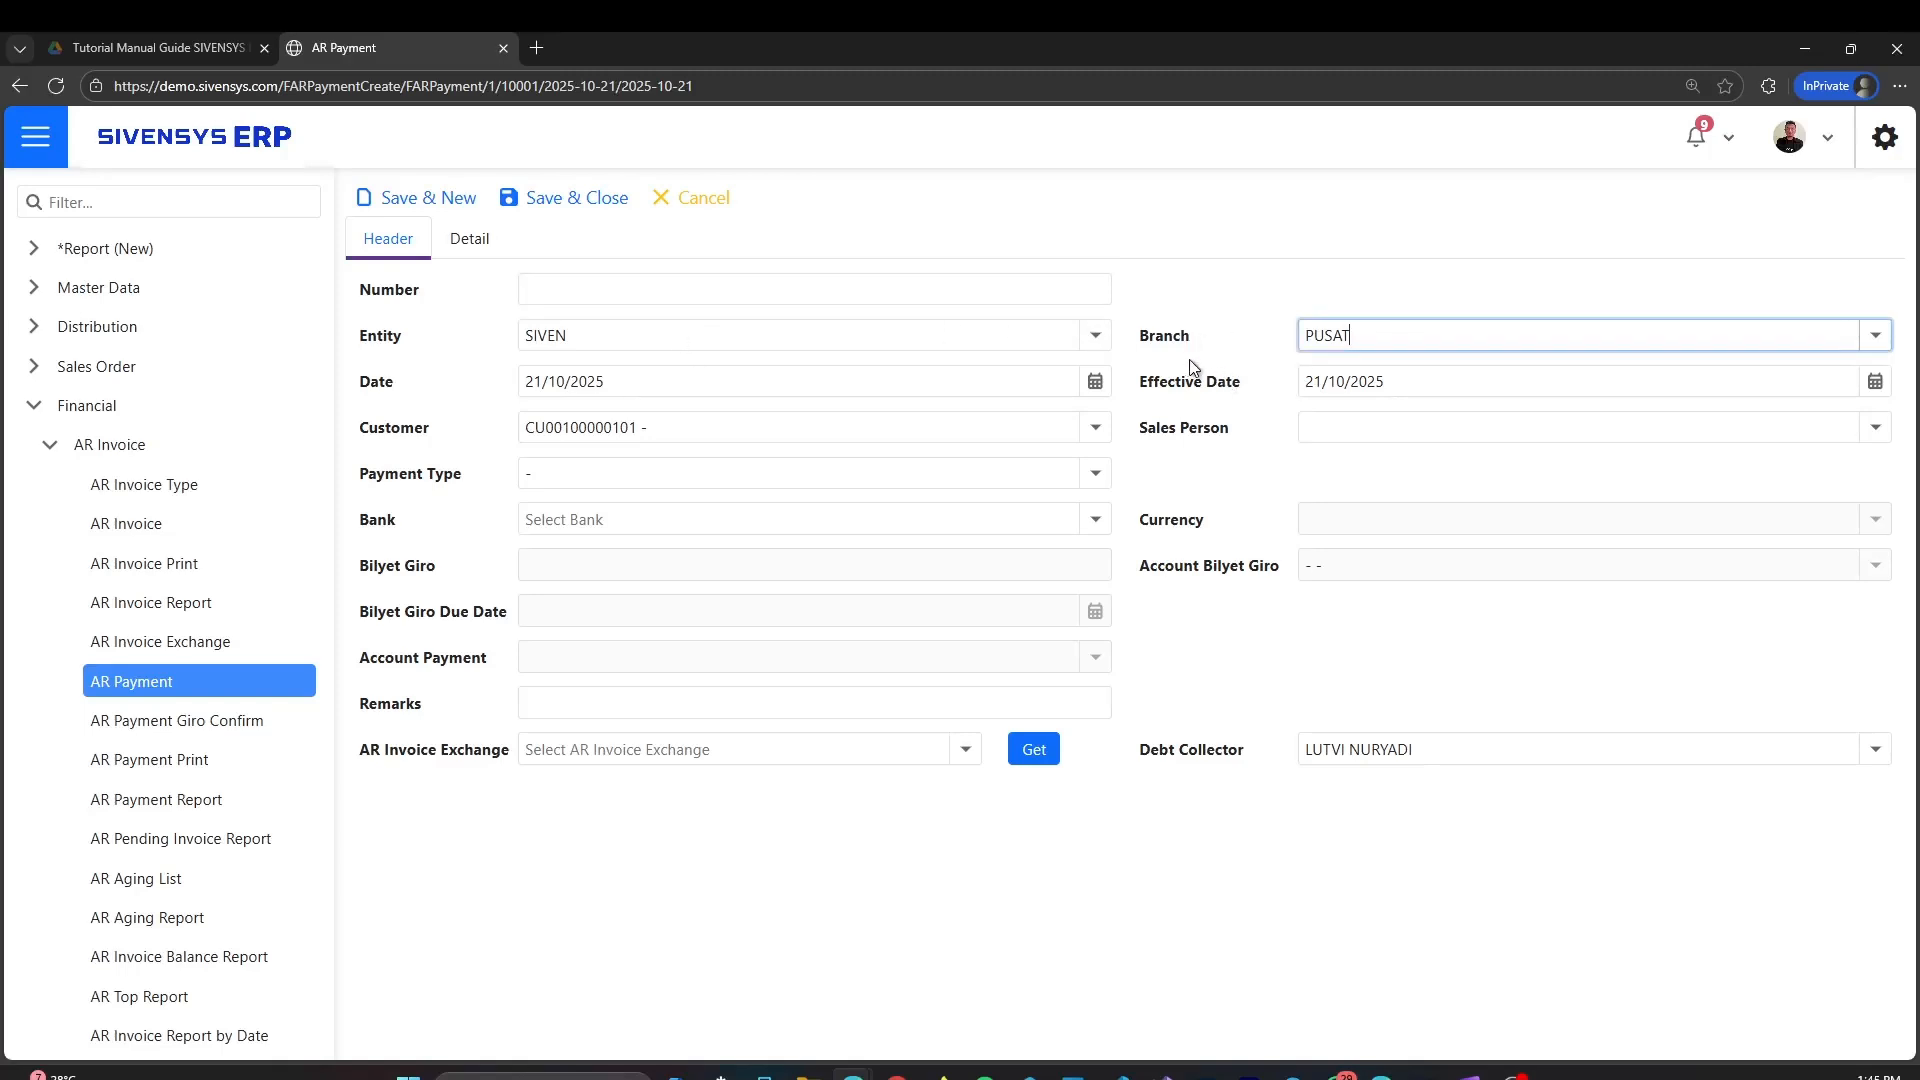
{"action": "left_click", "coordinate": [1087, 386]}
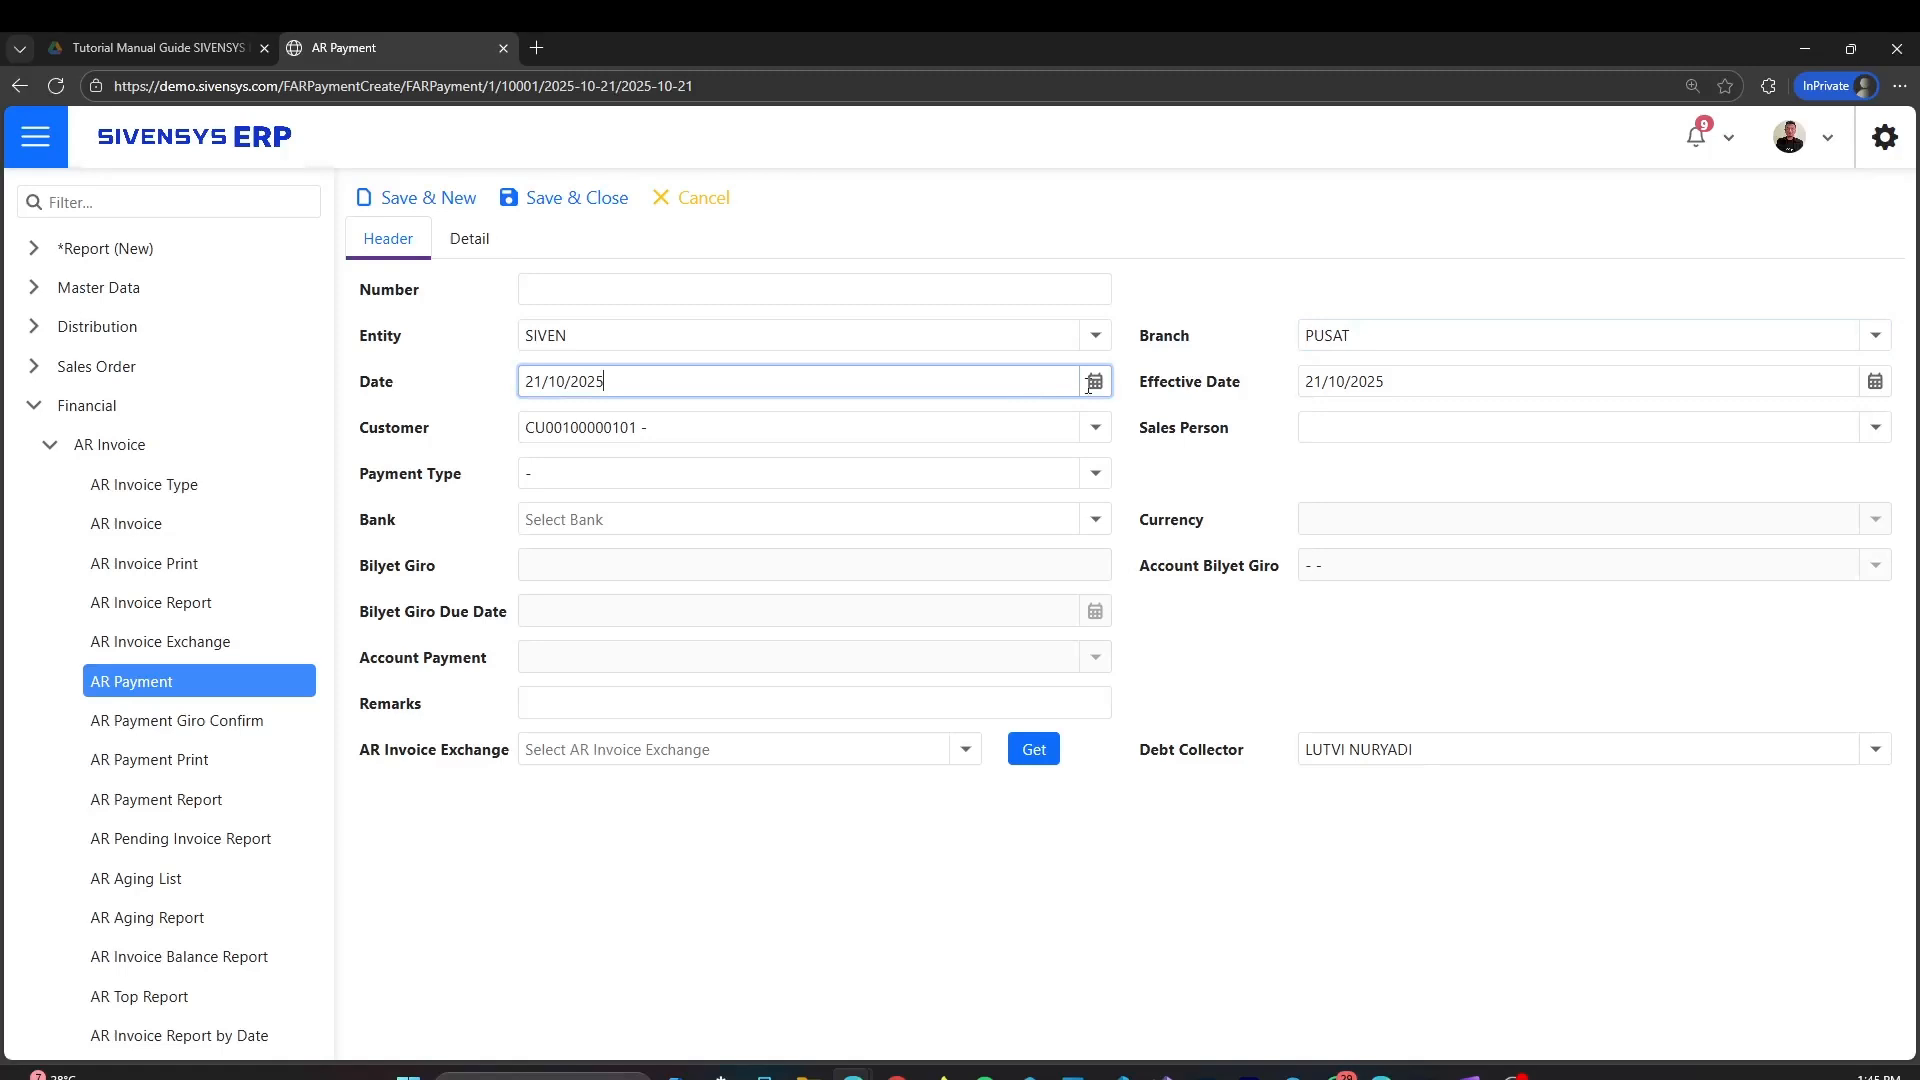
{"action": "left_click", "coordinate": [1489, 386]}
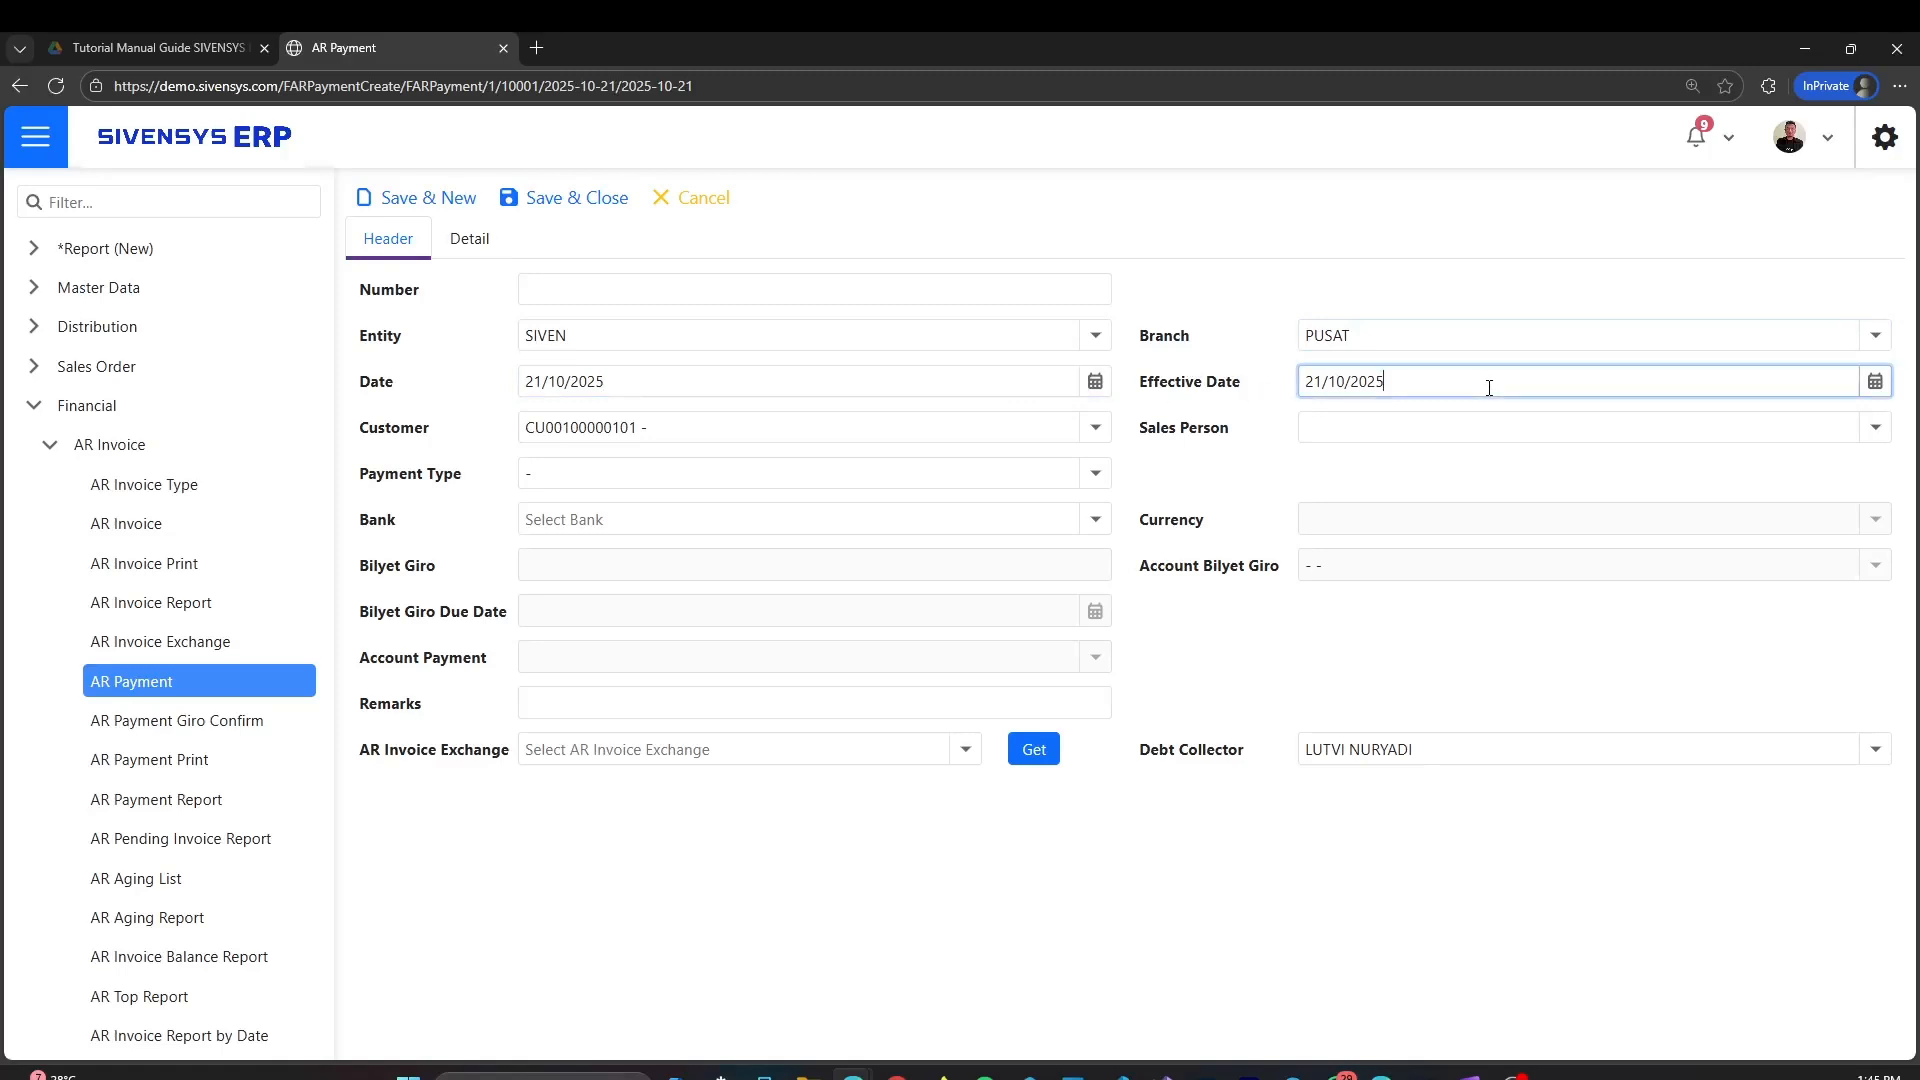
{"action": "left_click", "coordinate": [1098, 429]}
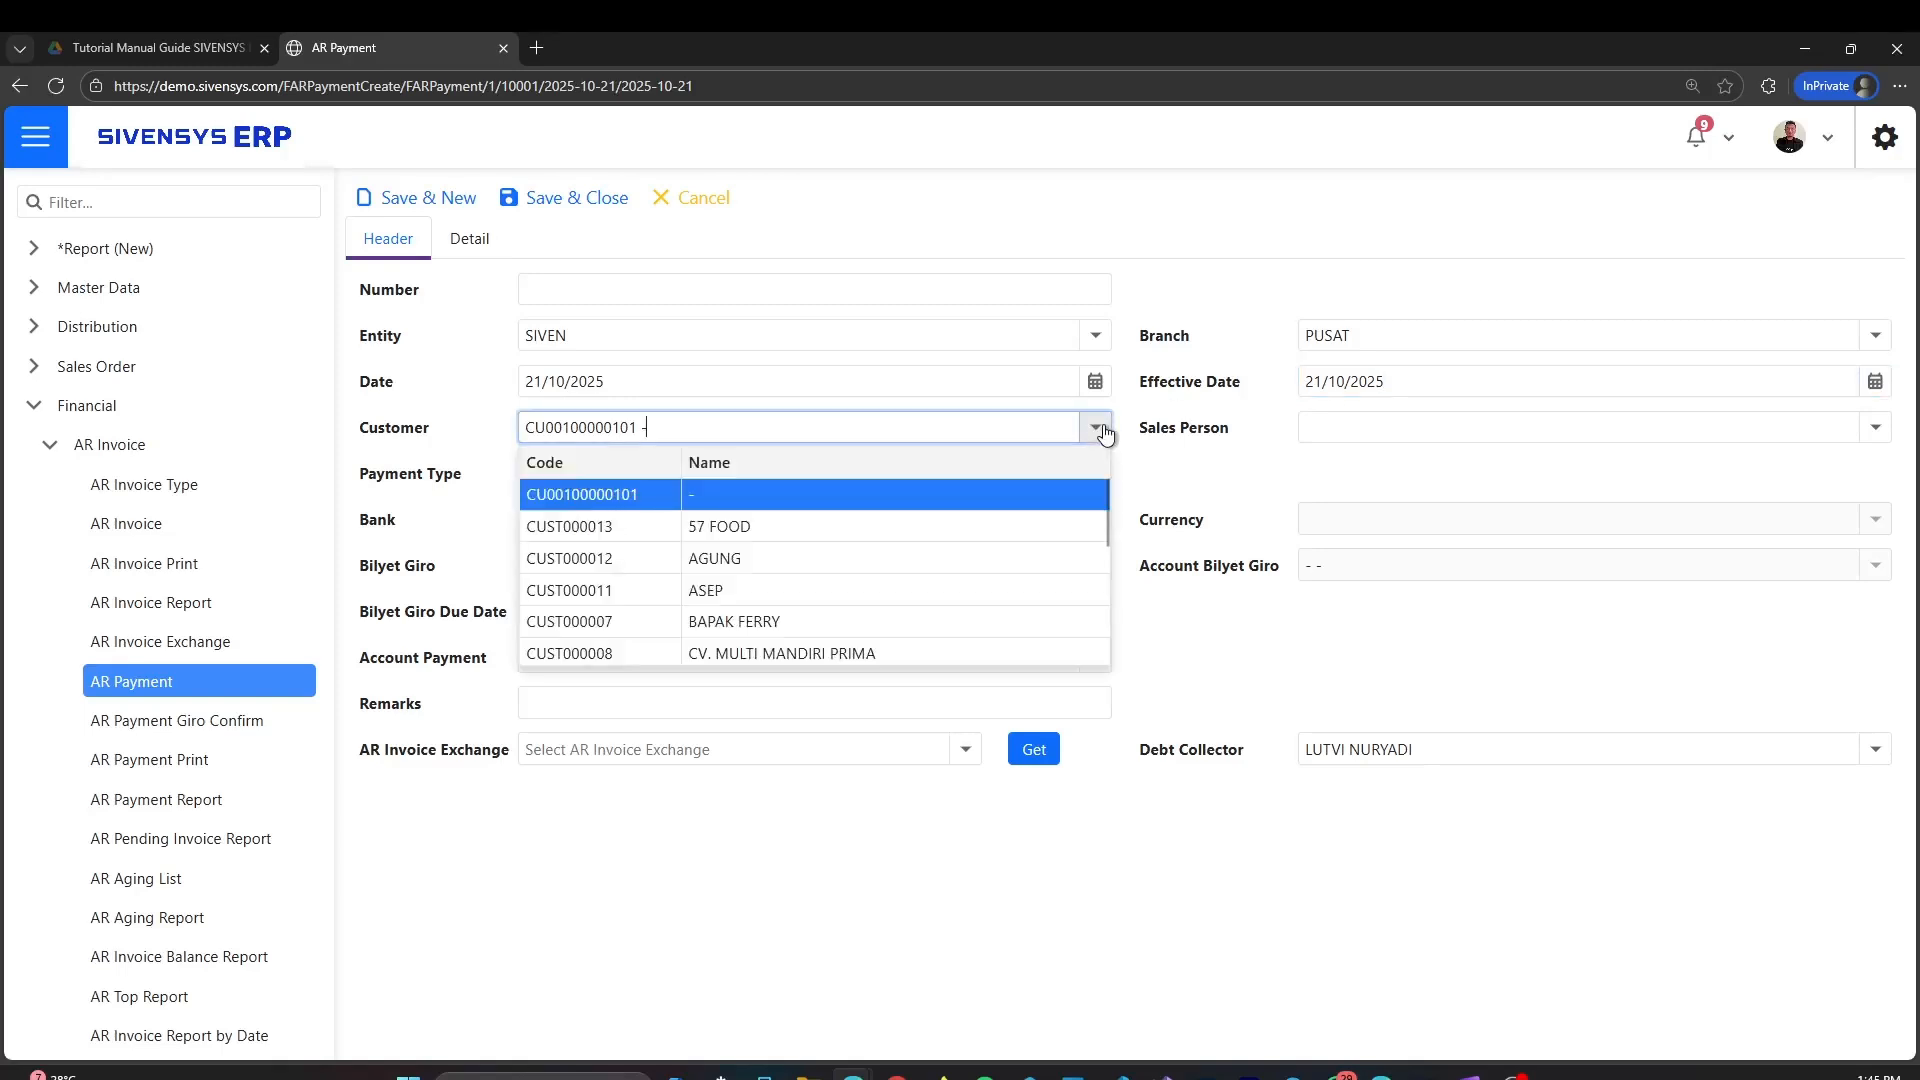
{"action": "left_click", "coordinate": [1063, 557]}
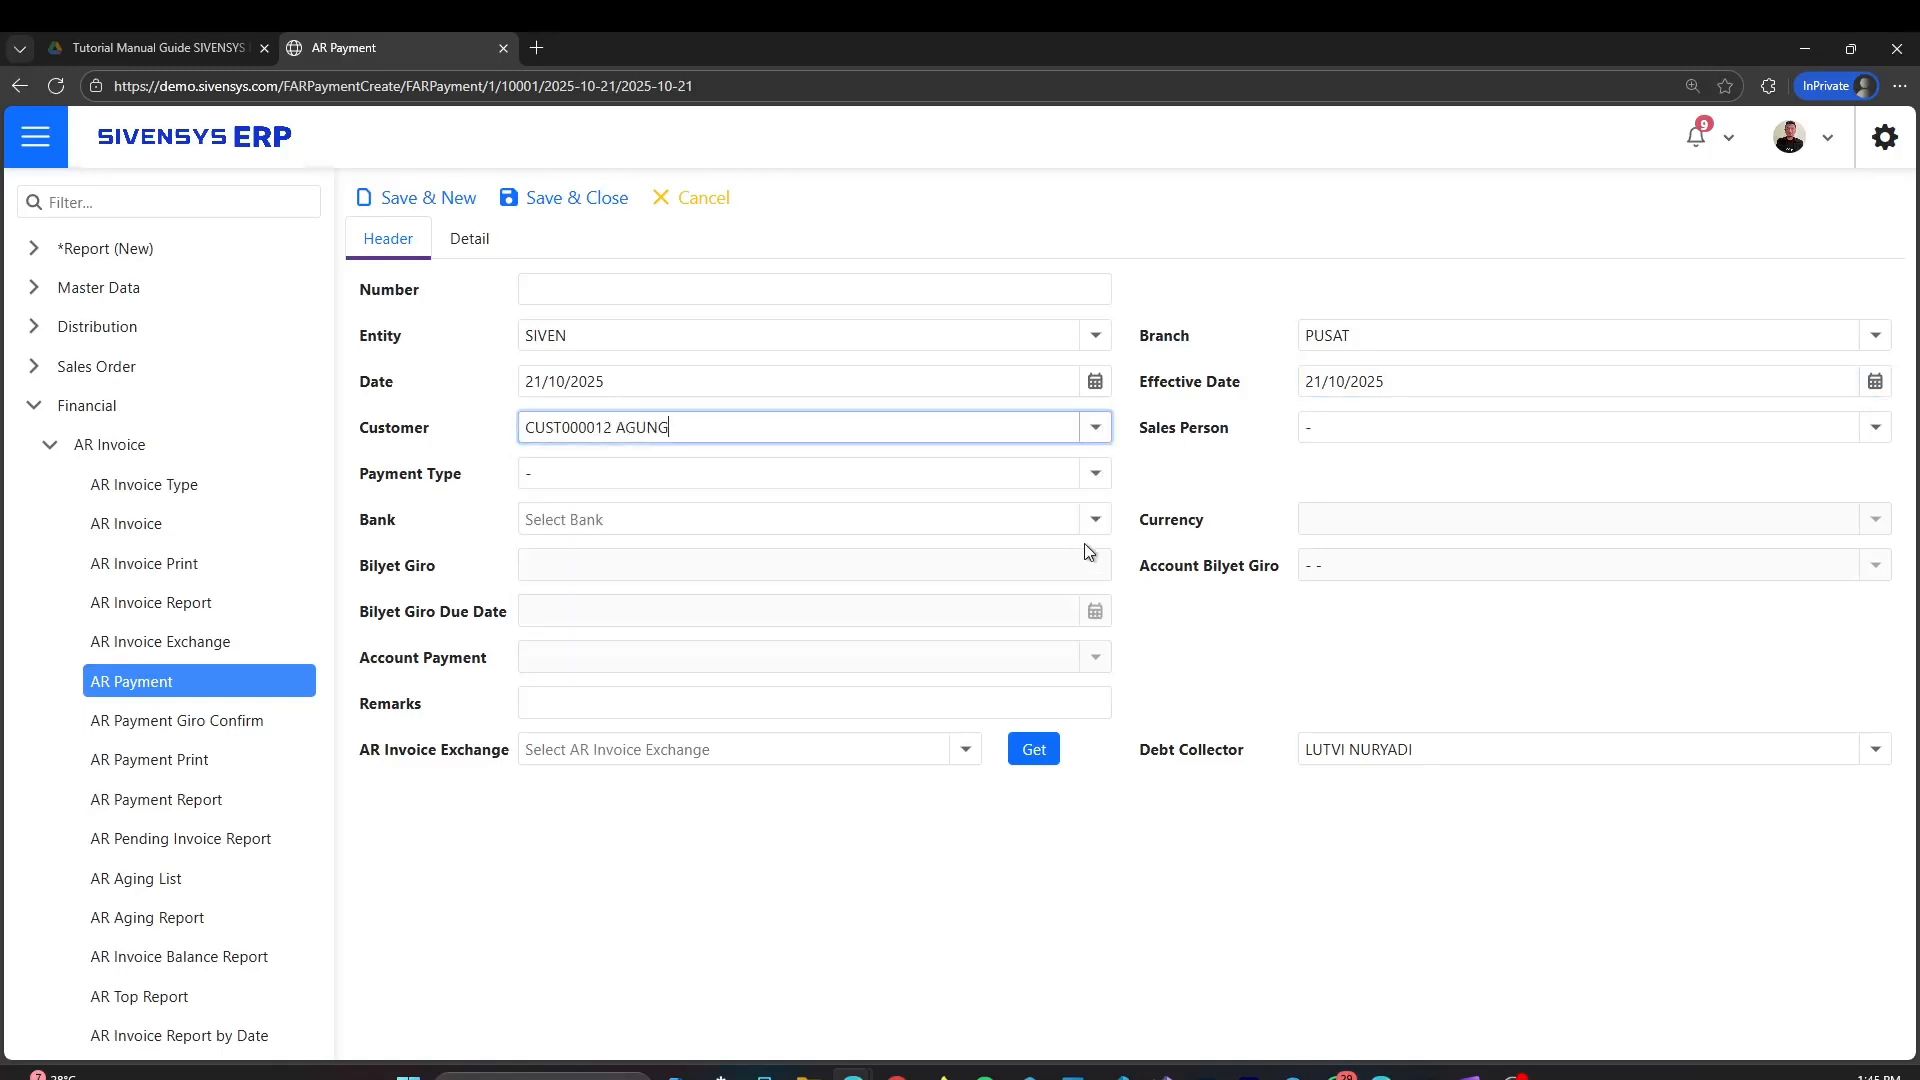
{"action": "left_click", "coordinate": [1204, 444]}
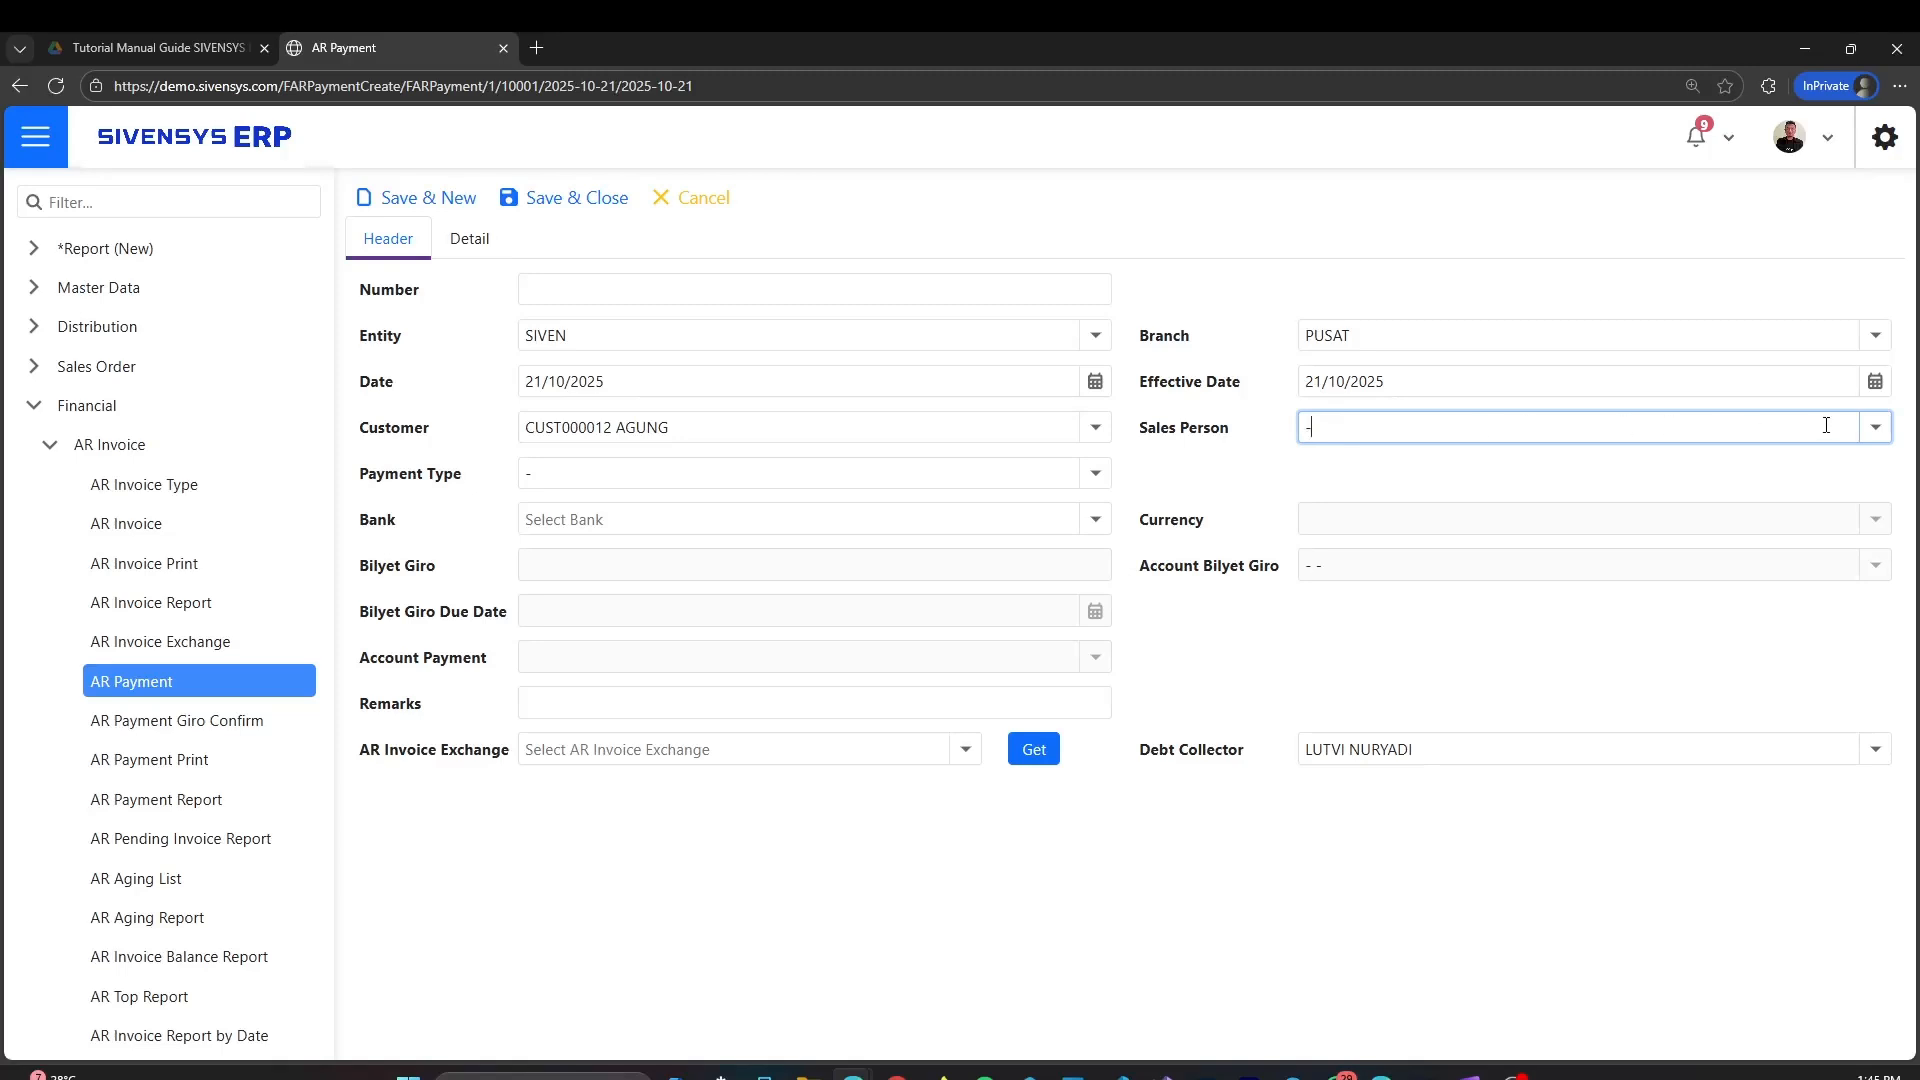
{"action": "left_click", "coordinate": [1176, 458]}
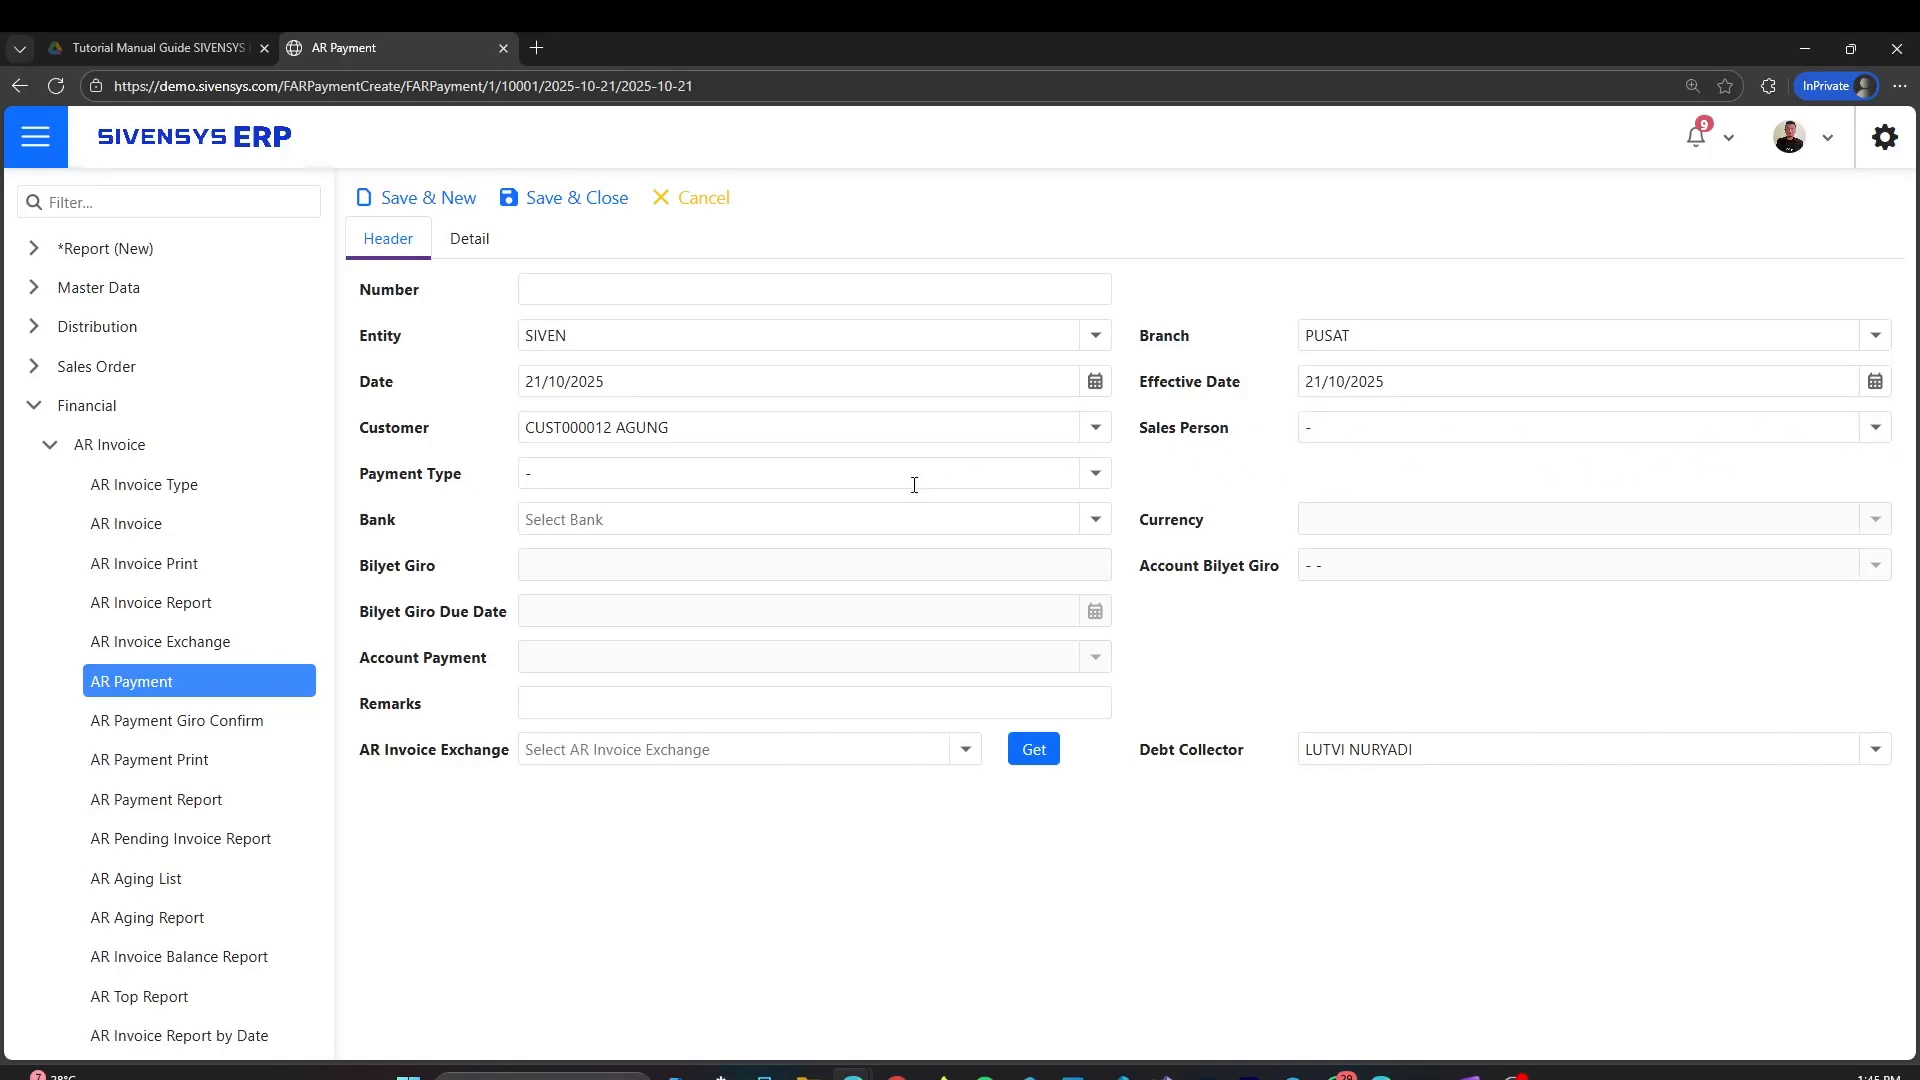
Set the payment type to Transfer and the bank to BANK BCA MCM.
{"action": "left_click", "coordinate": [1092, 478]}
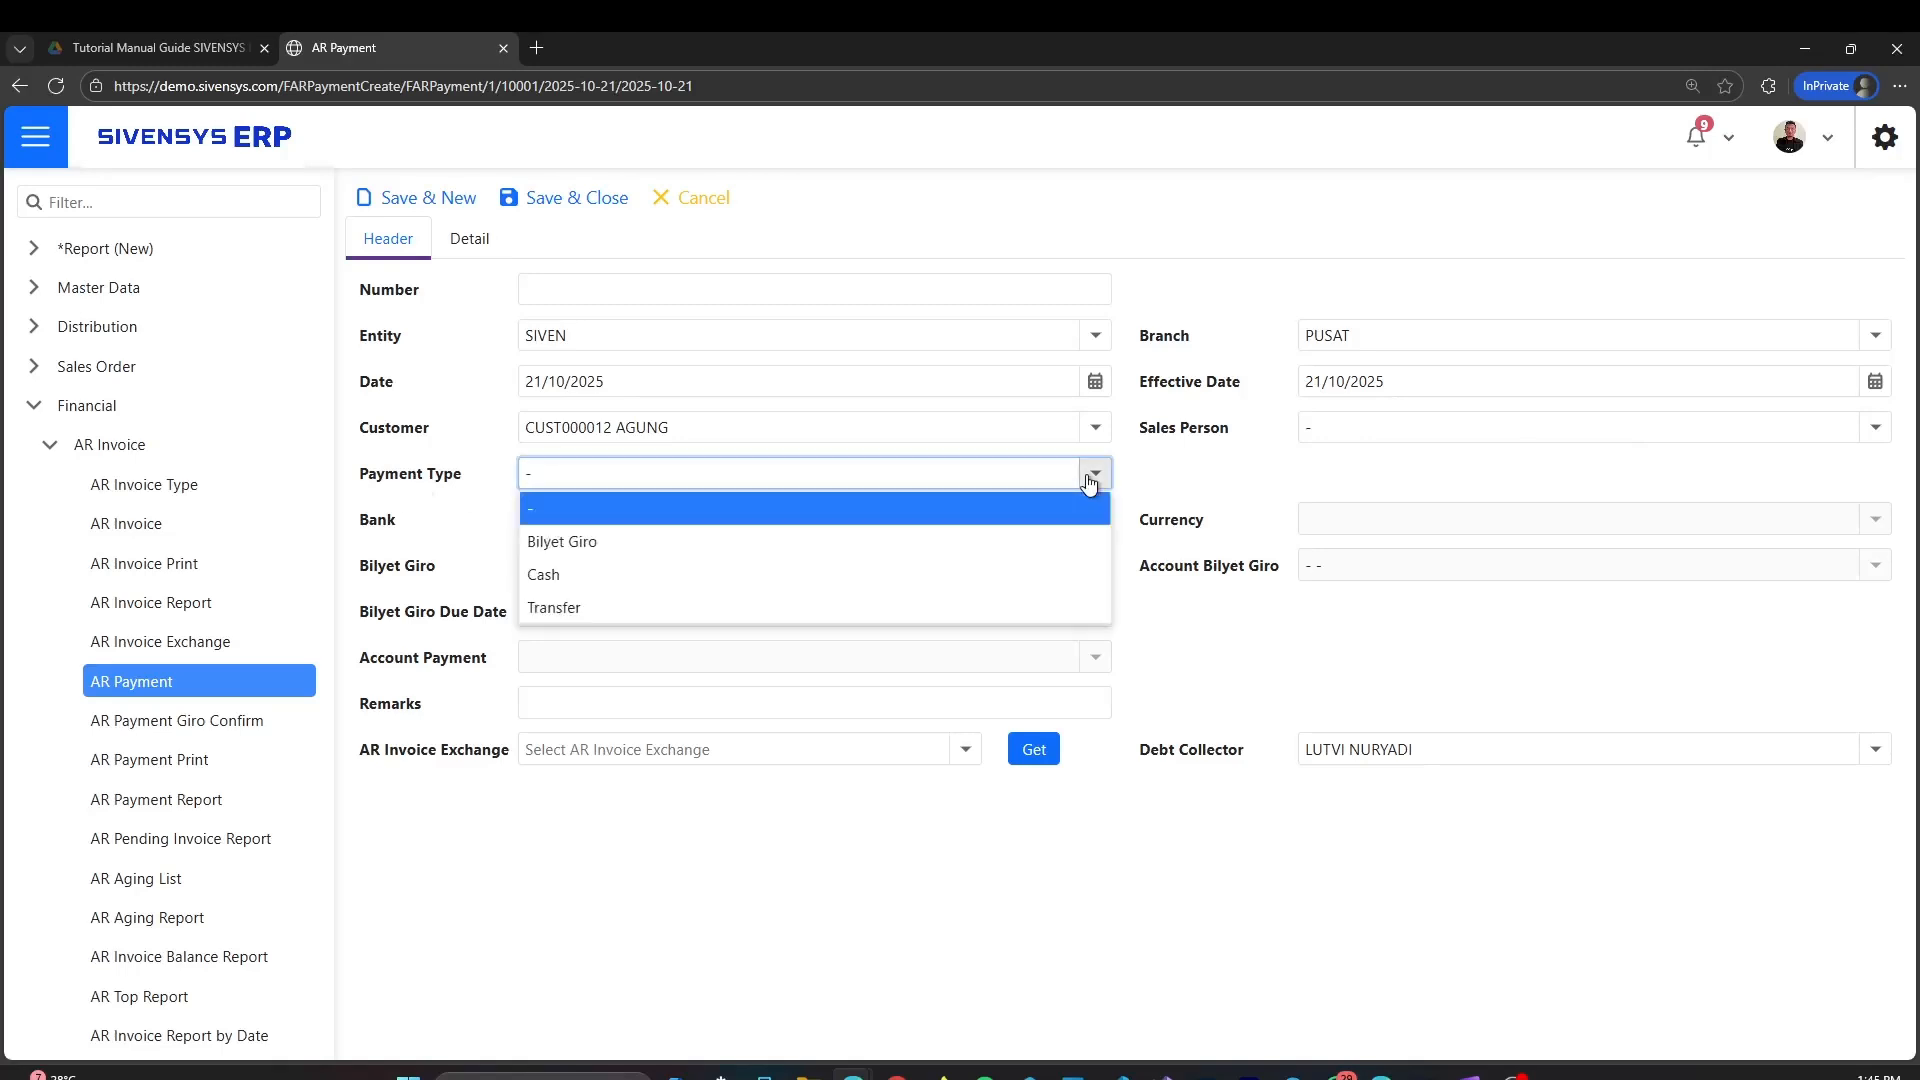
{"action": "left_click", "coordinate": [1022, 607]}
{"action": "left_click", "coordinate": [1140, 474]}
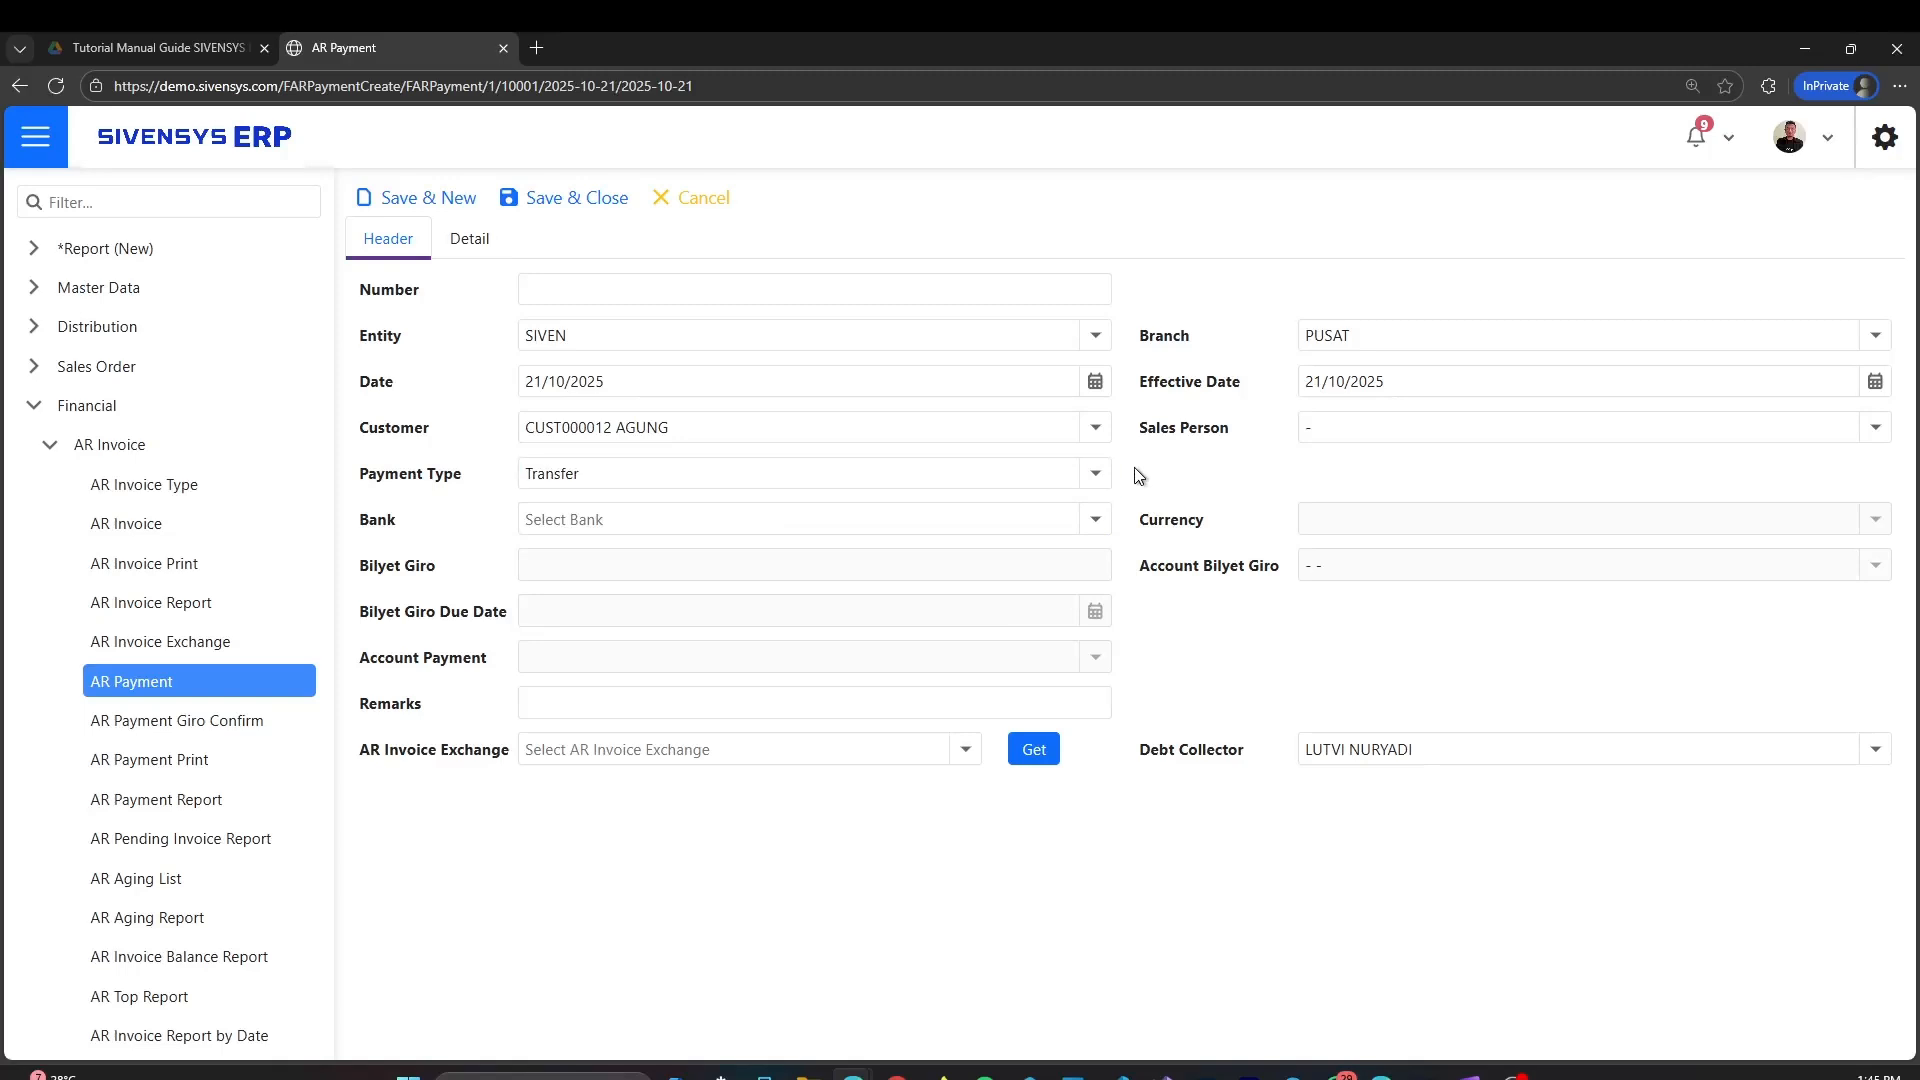
{"action": "left_click", "coordinate": [1096, 519]}
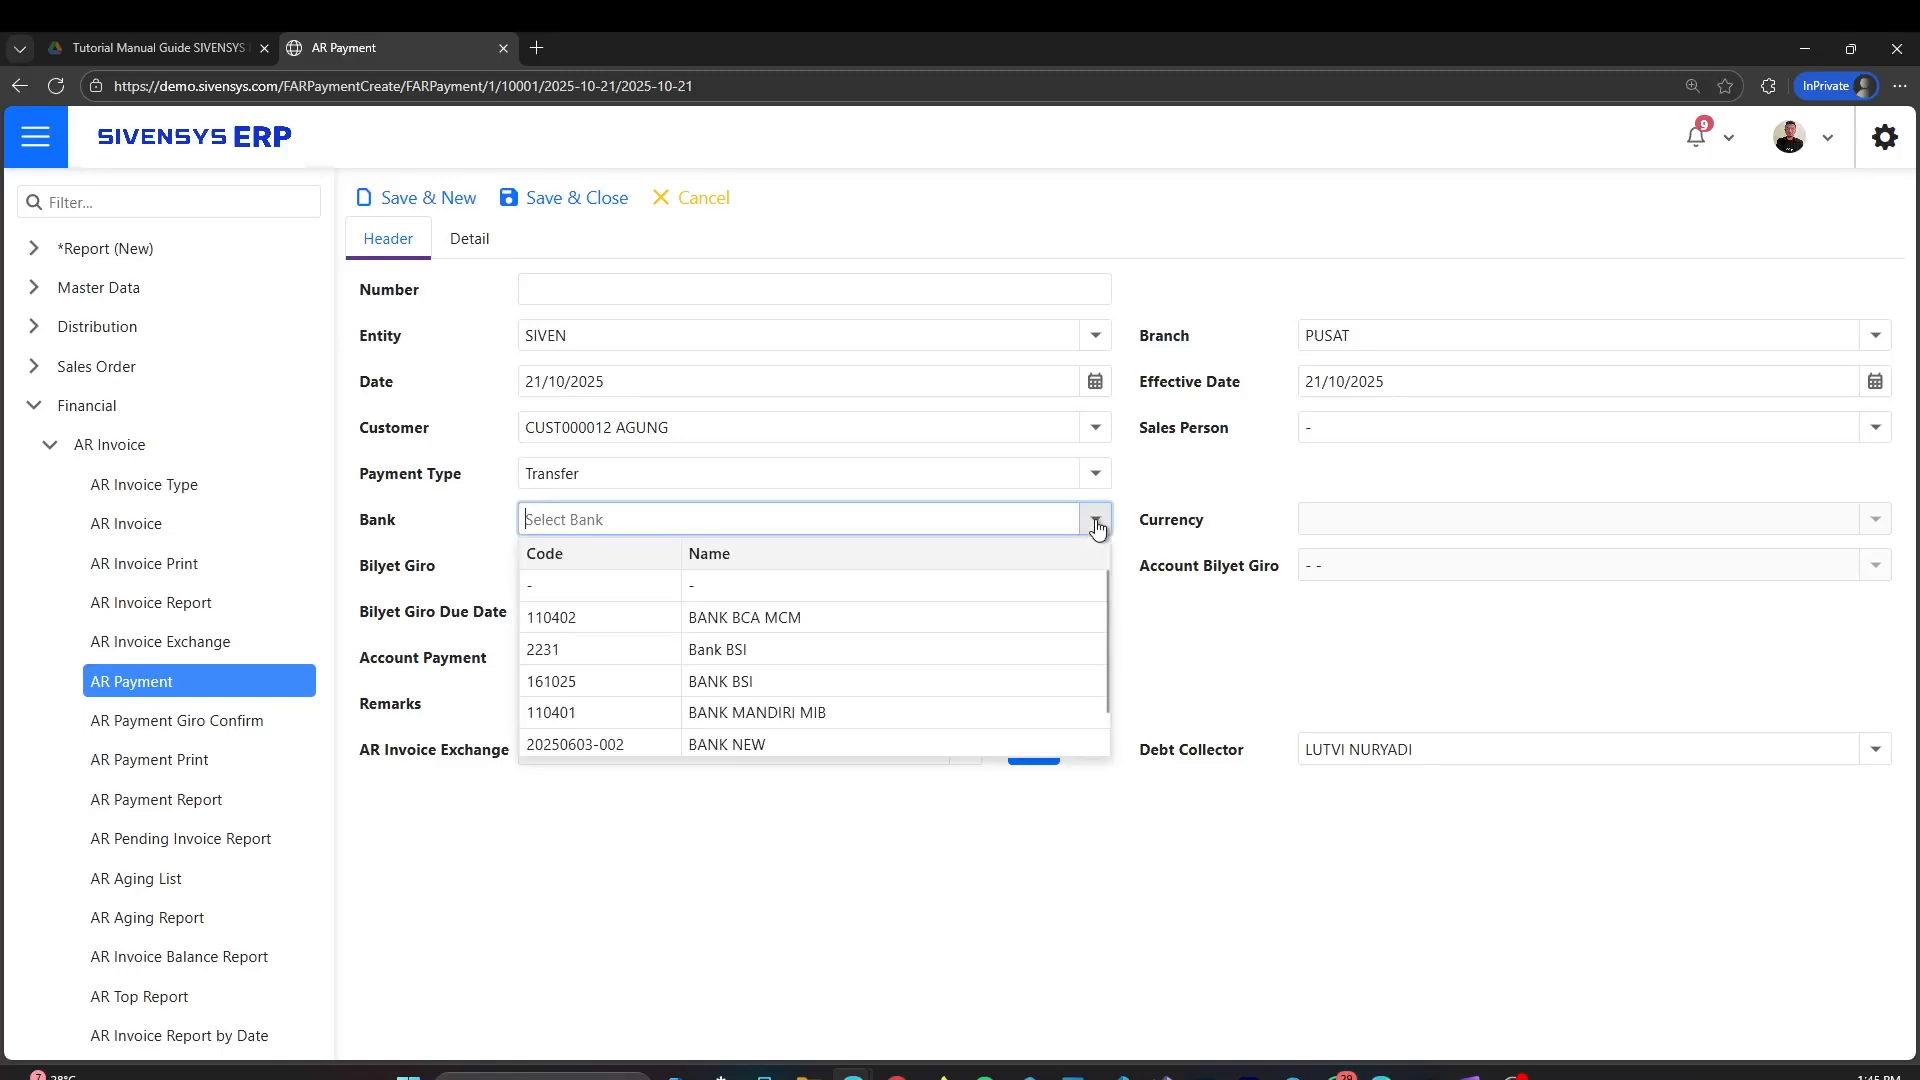
{"action": "scroll", "coordinate": [1064, 614], "scroll_direction": "down", "scroll_amount": 1}
{"action": "scroll", "coordinate": [1060, 620], "scroll_direction": "up", "scroll_amount": 1}
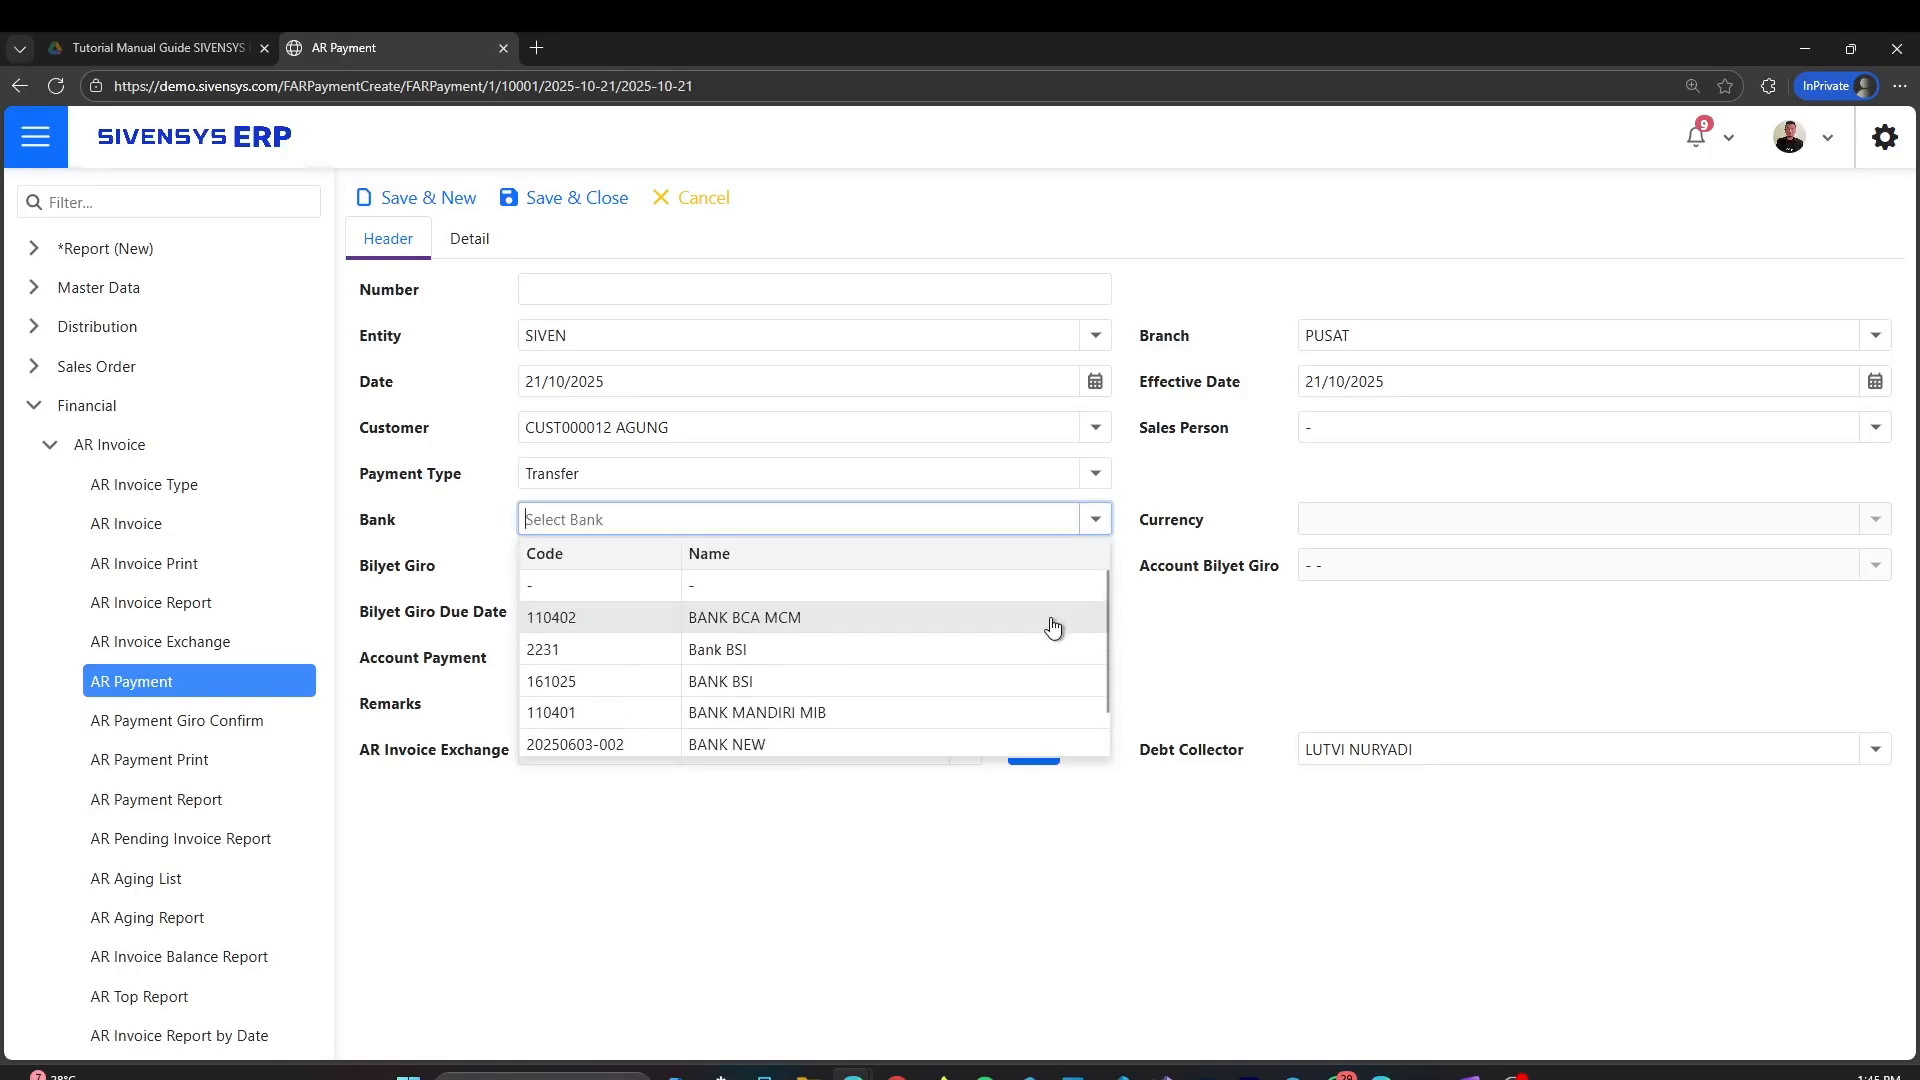
{"action": "left_click", "coordinate": [1050, 618]}
{"action": "left_click", "coordinate": [1158, 526]}
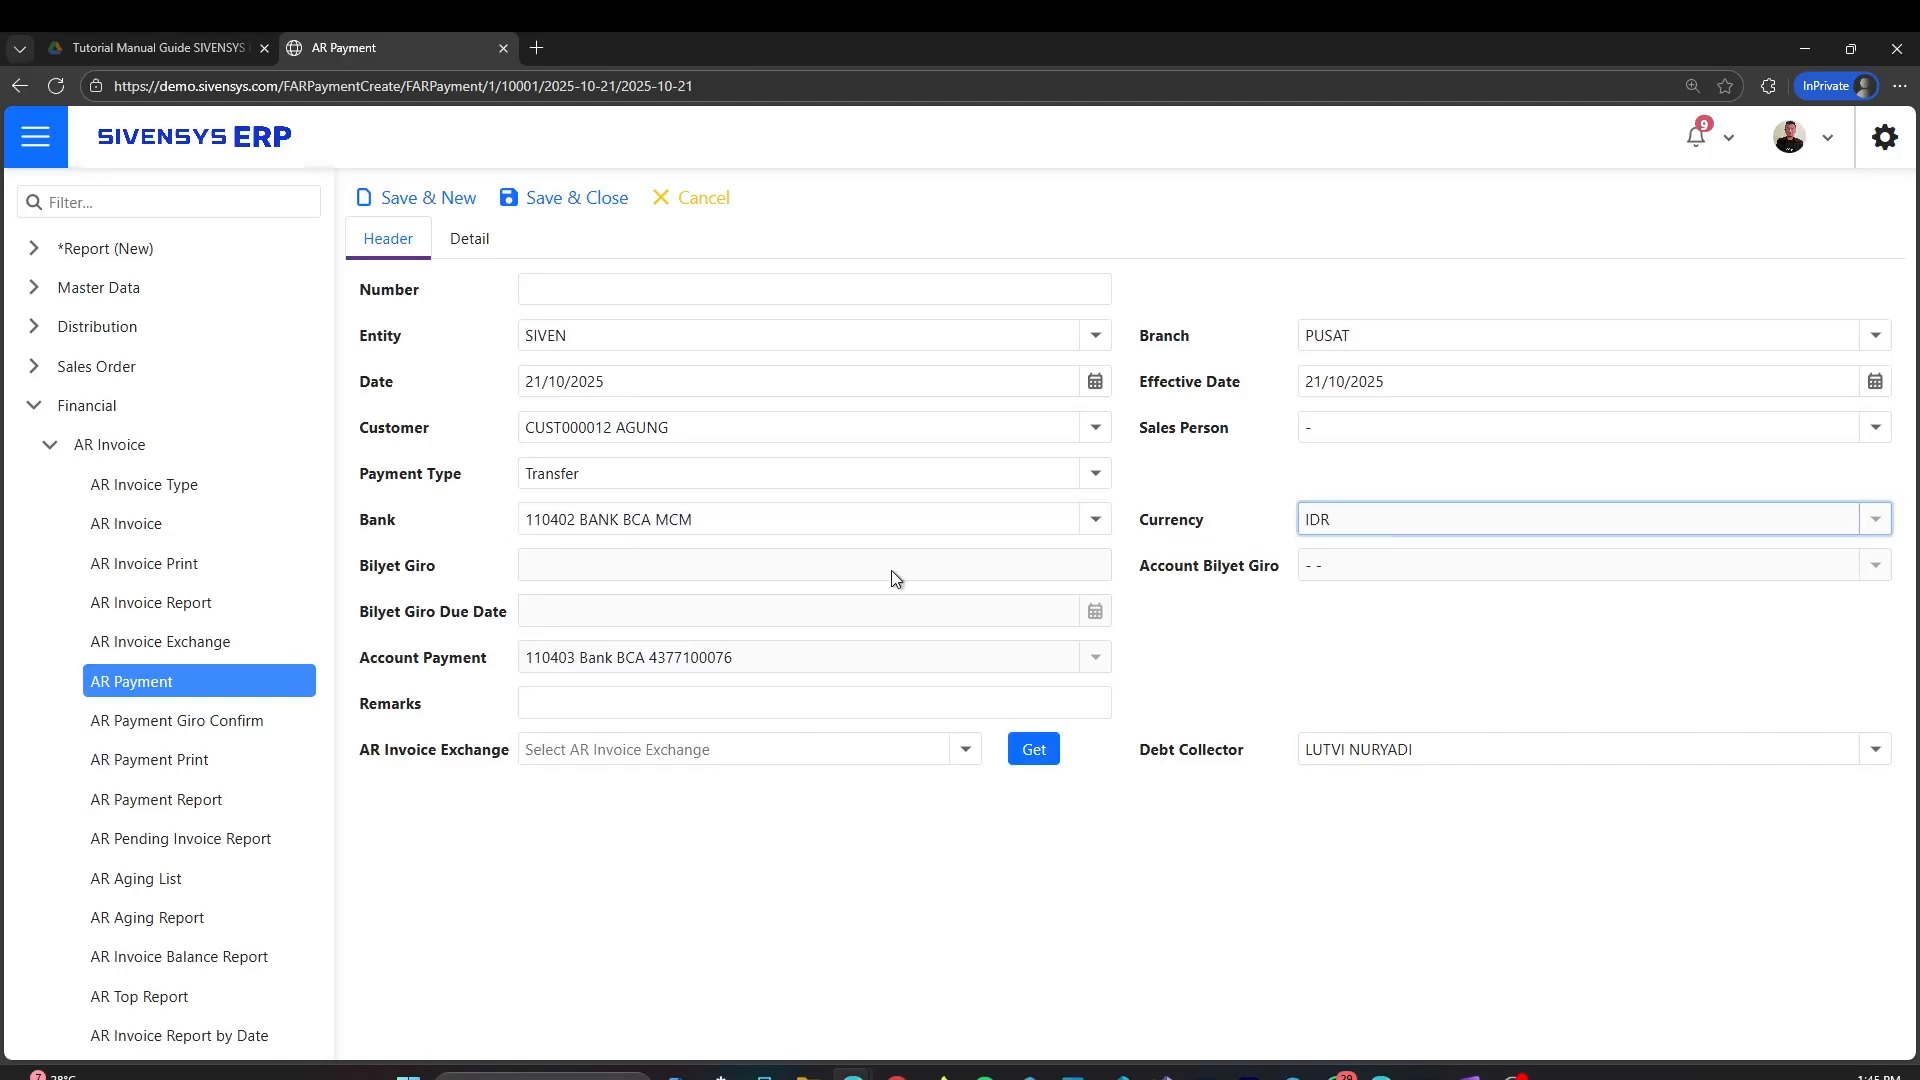
Examine the Bilyet Giro, Account Bilyet Giro and Bilyet Giro Due Date fields and the available payment types.
{"action": "left_click", "coordinate": [440, 578]}
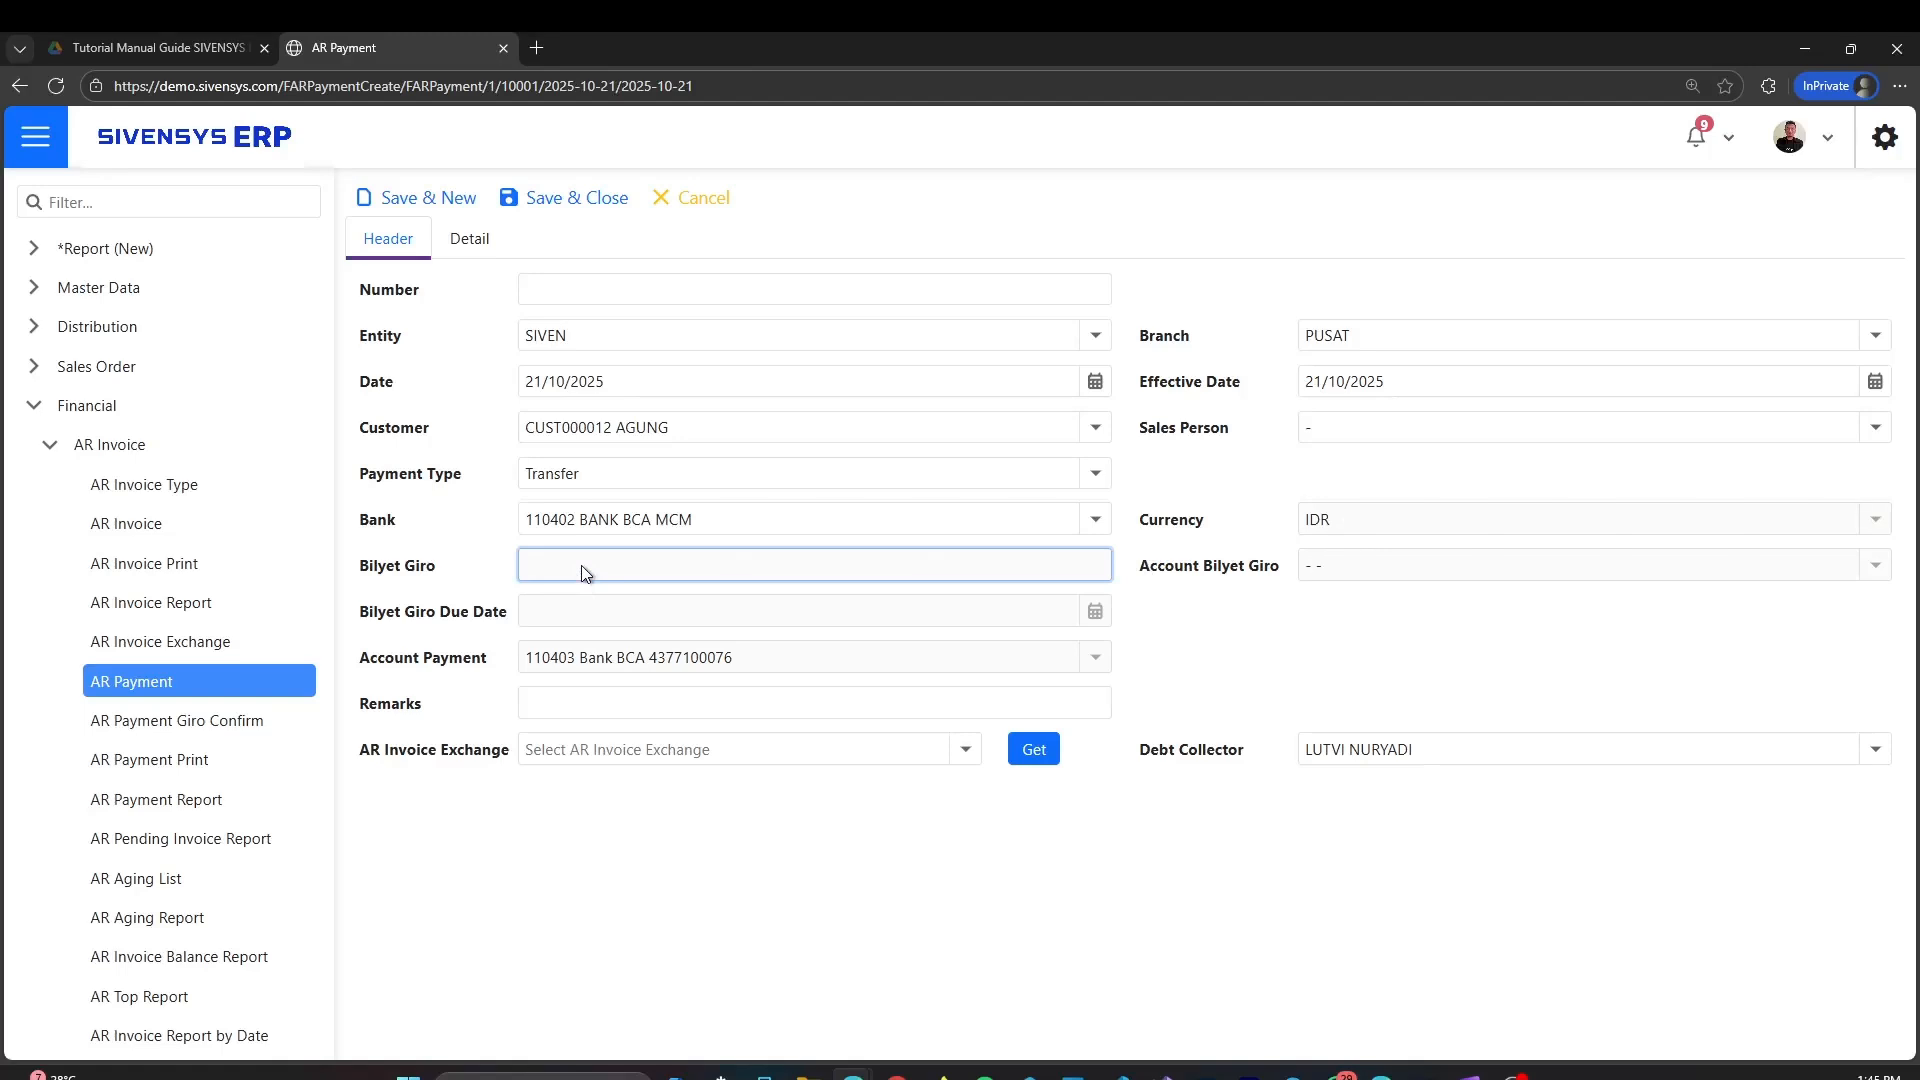
{"action": "left_click", "coordinate": [1488, 576]}
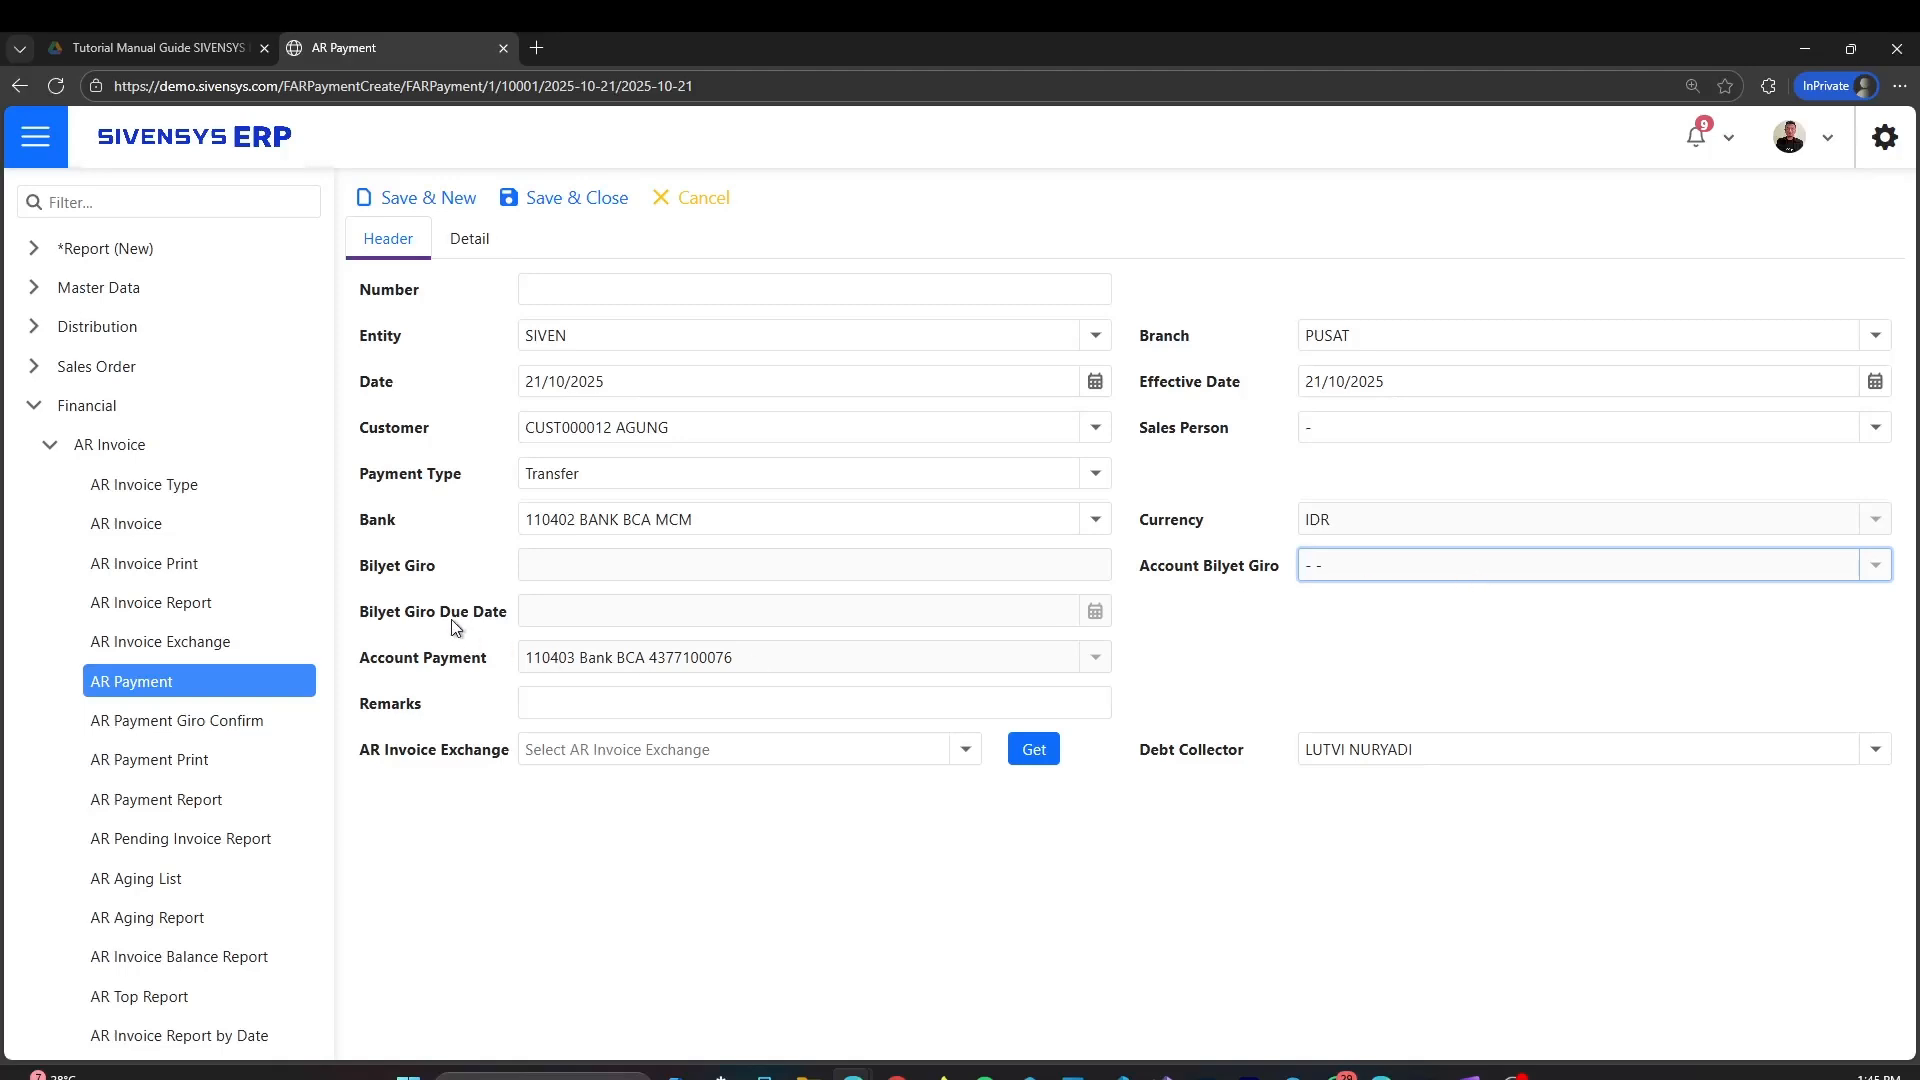
{"action": "left_click", "coordinate": [641, 611]}
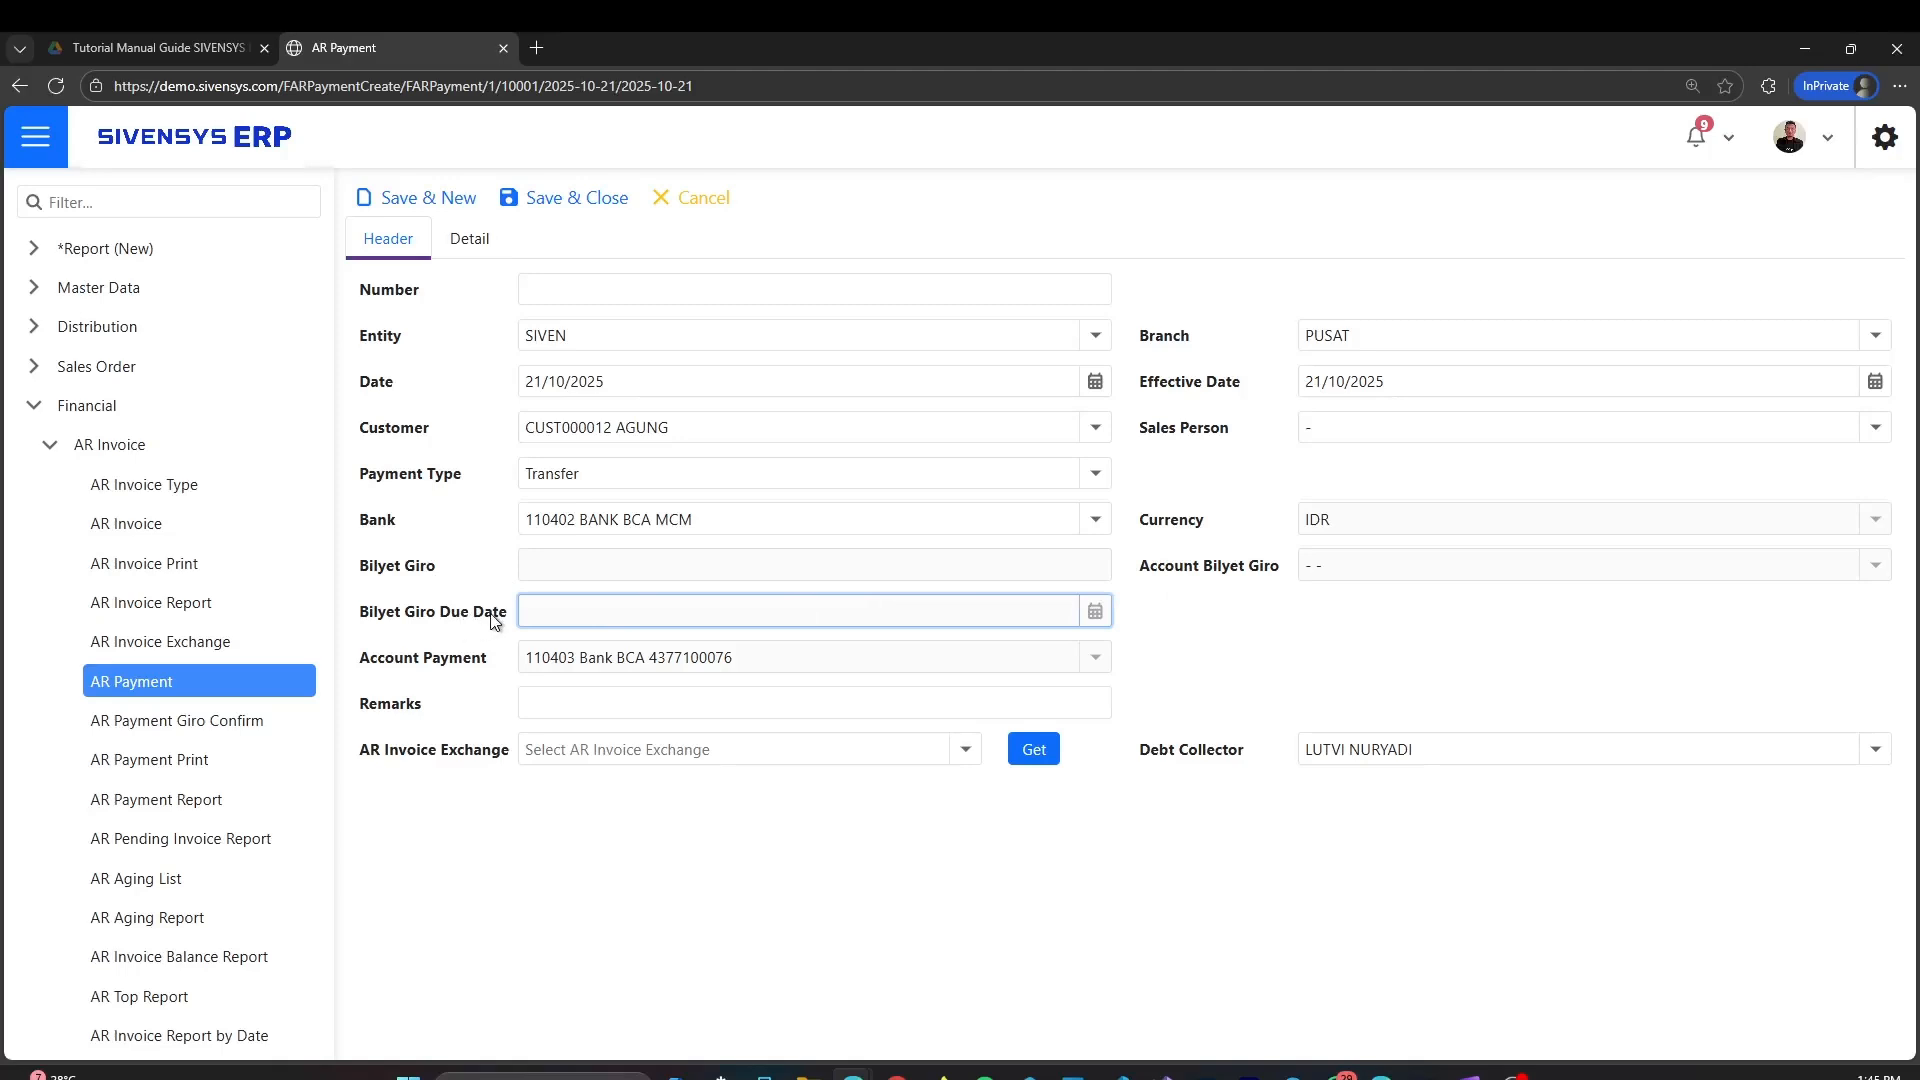
{"action": "left_click", "coordinate": [1210, 610]}
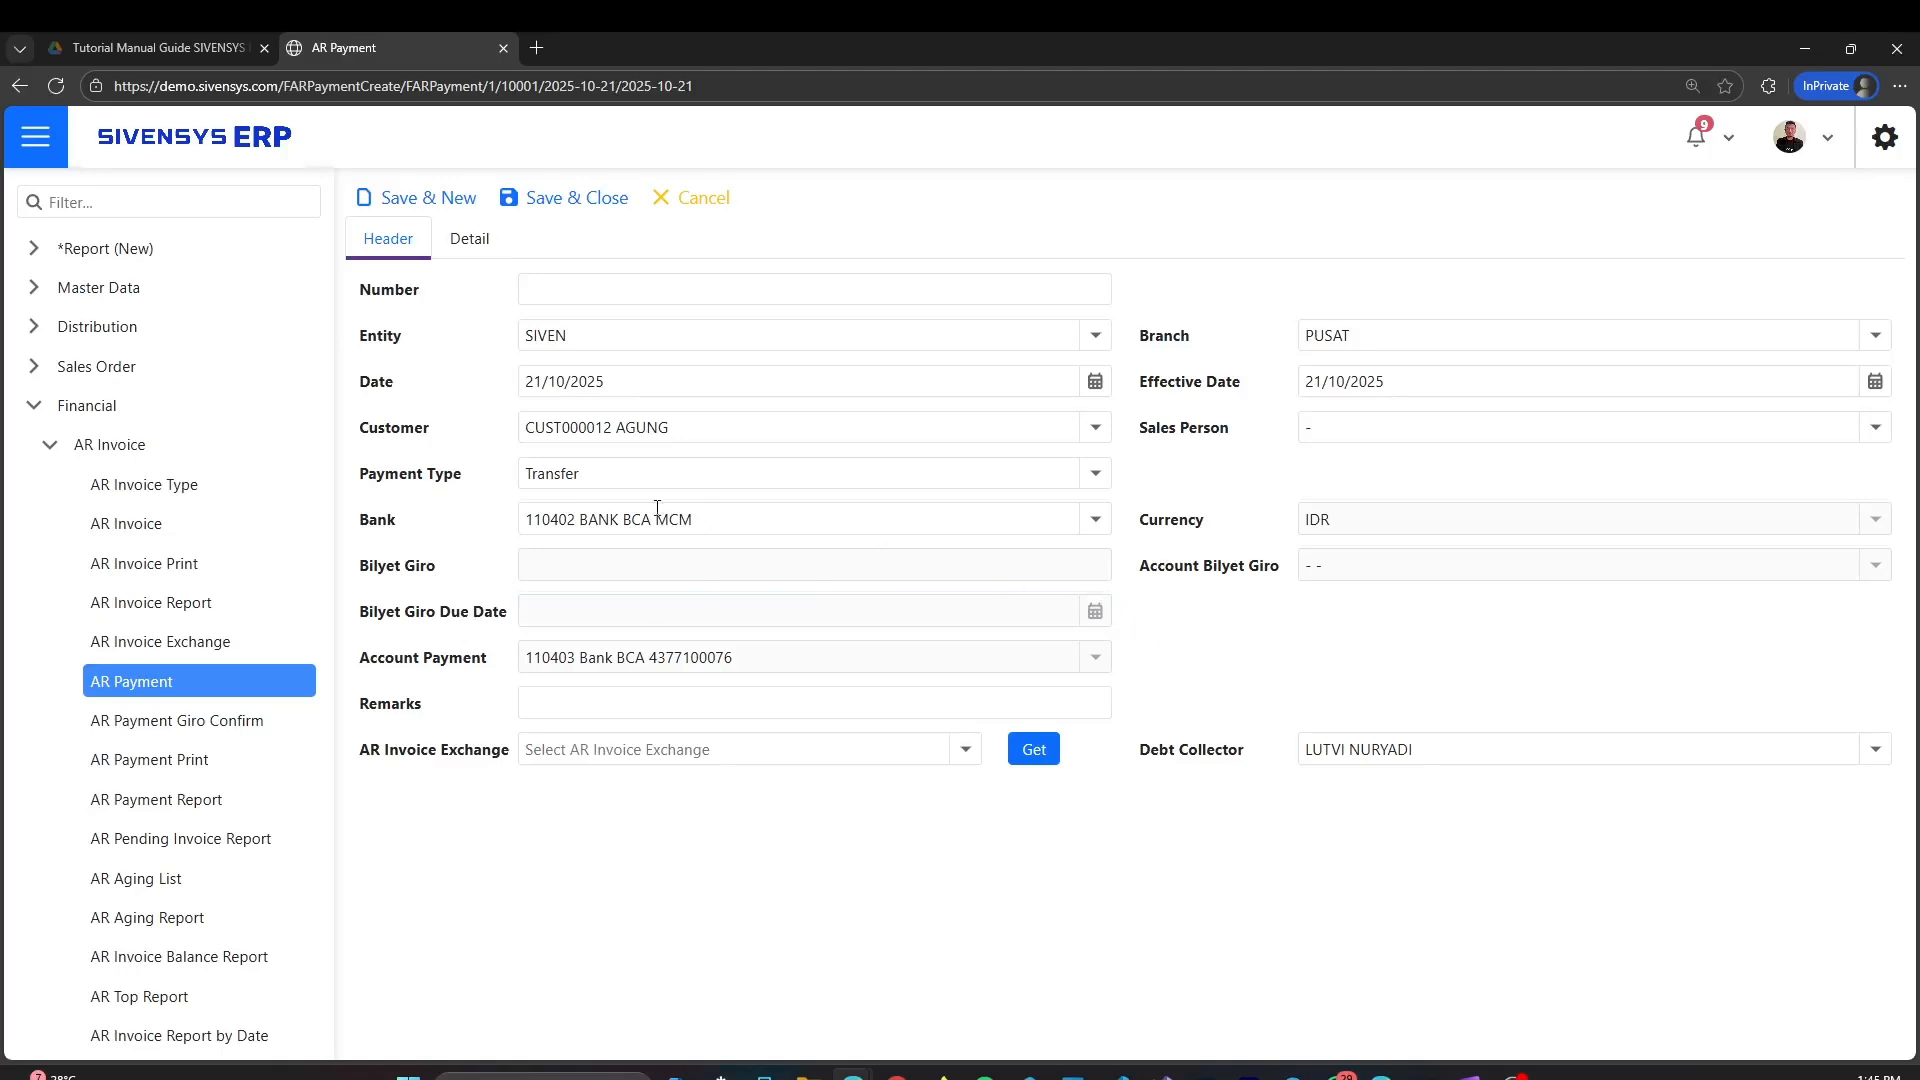
{"action": "left_click", "coordinate": [1093, 473]}
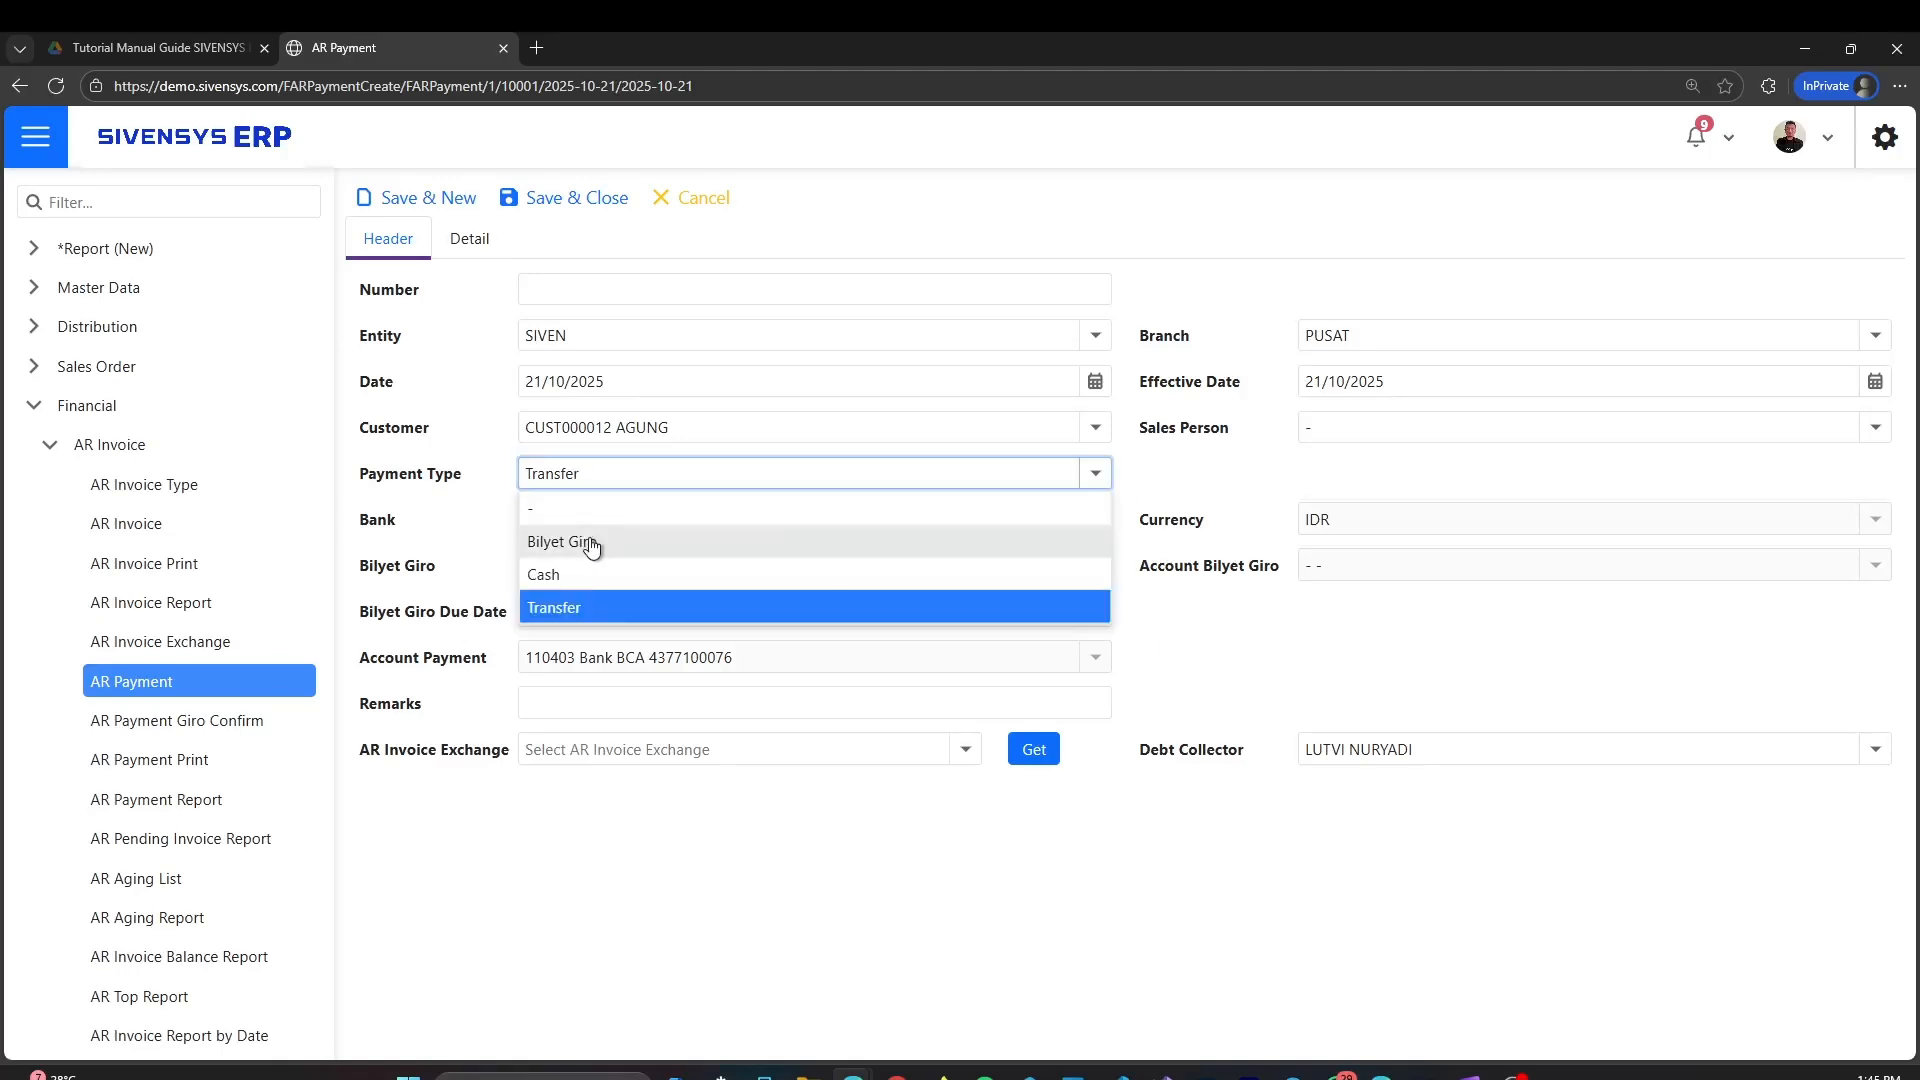
{"action": "left_click", "coordinate": [1188, 516]}
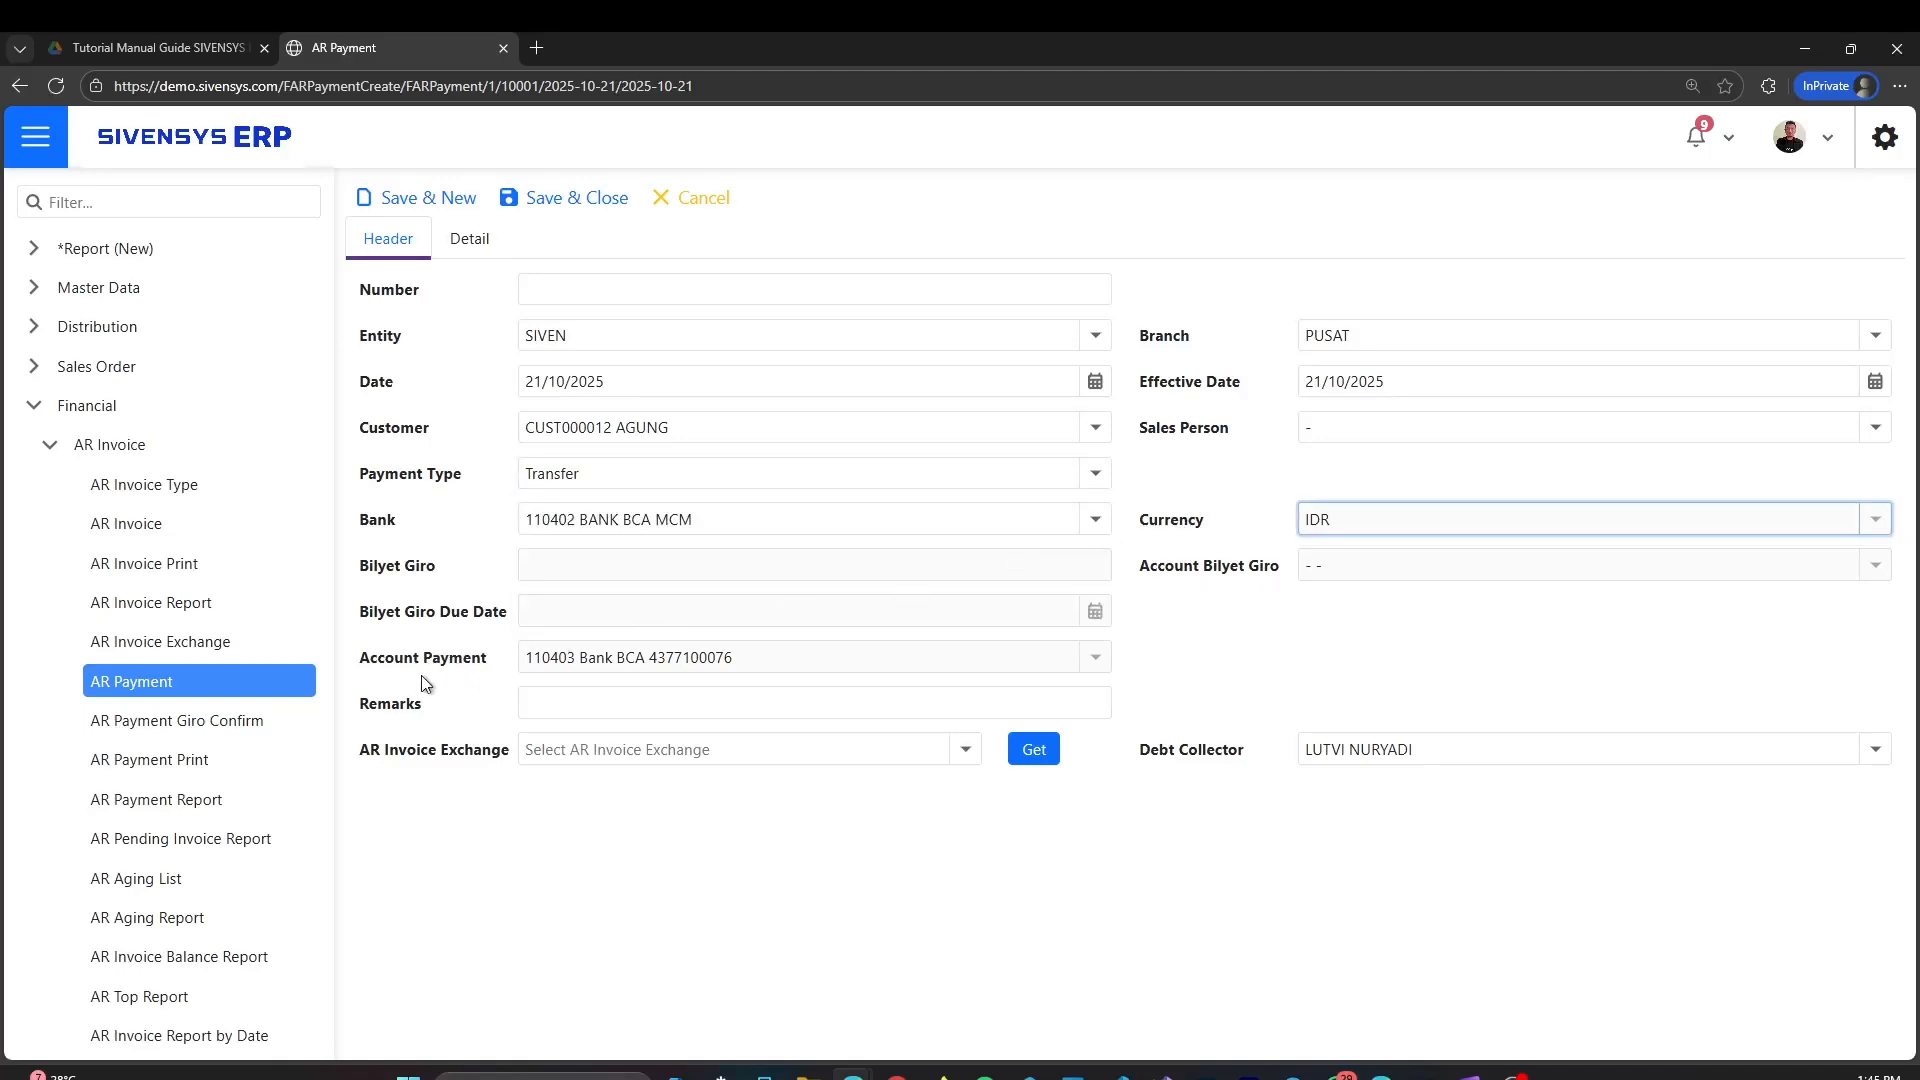
Examine the Account Payment and Remarks fields and the list of available AR invoice exchanges.
{"action": "left_click", "coordinate": [721, 678]}
{"action": "left_click", "coordinate": [1095, 659]}
{"action": "left_click", "coordinate": [1206, 666]}
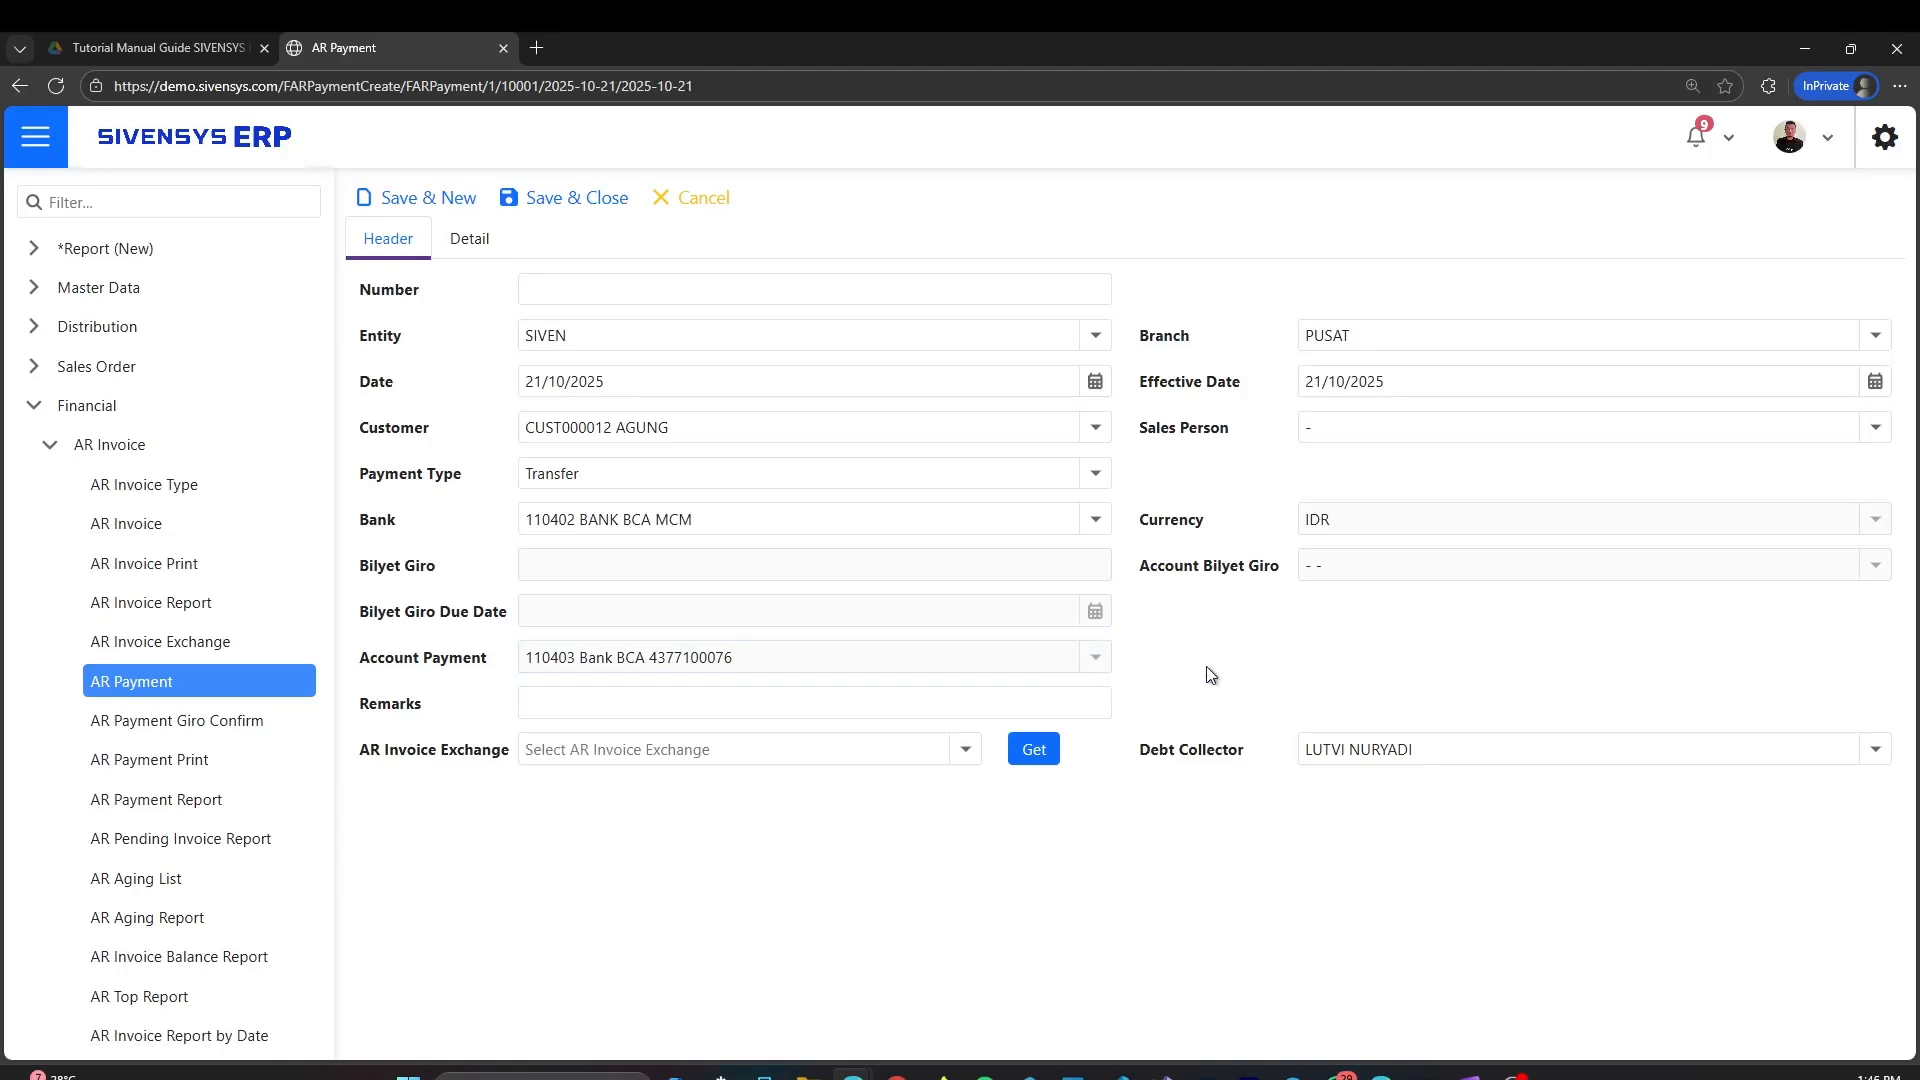
{"action": "left_click", "coordinate": [984, 707]}
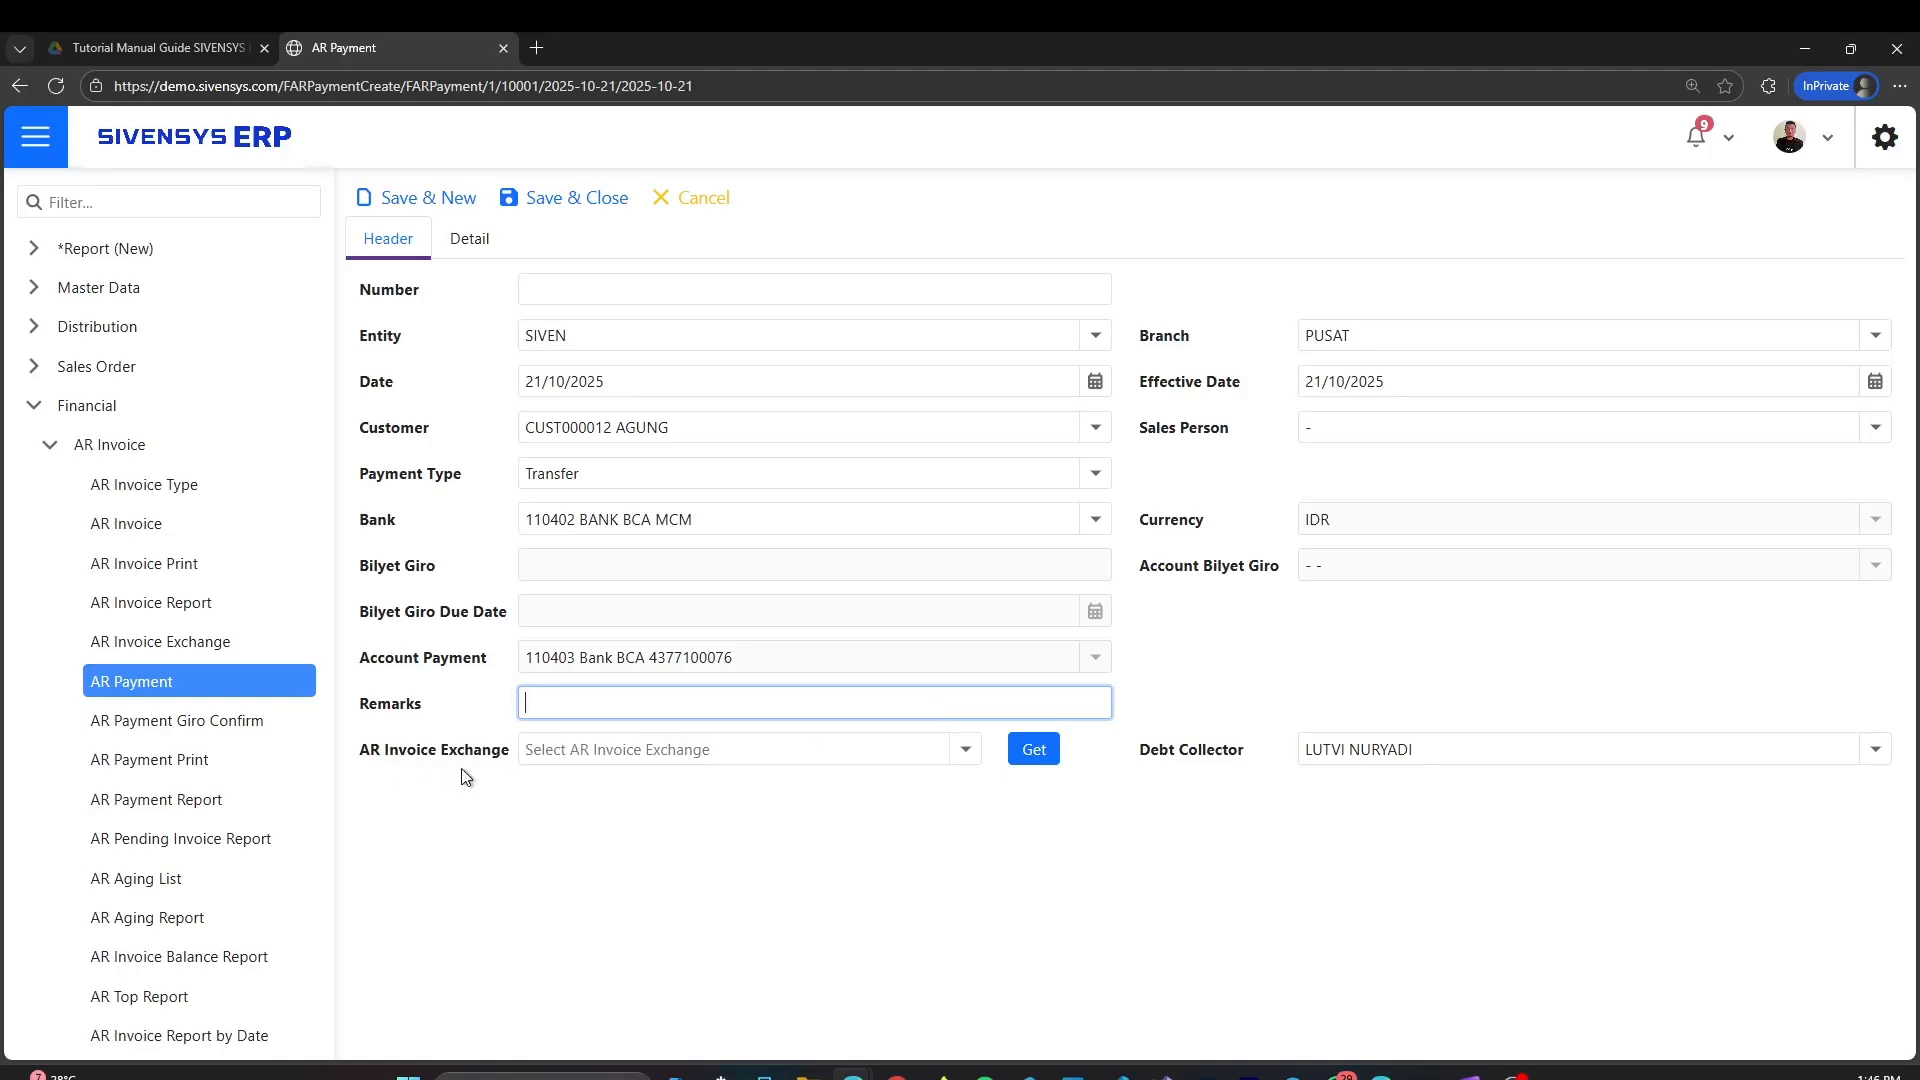
{"action": "left_click", "coordinate": [660, 749]}
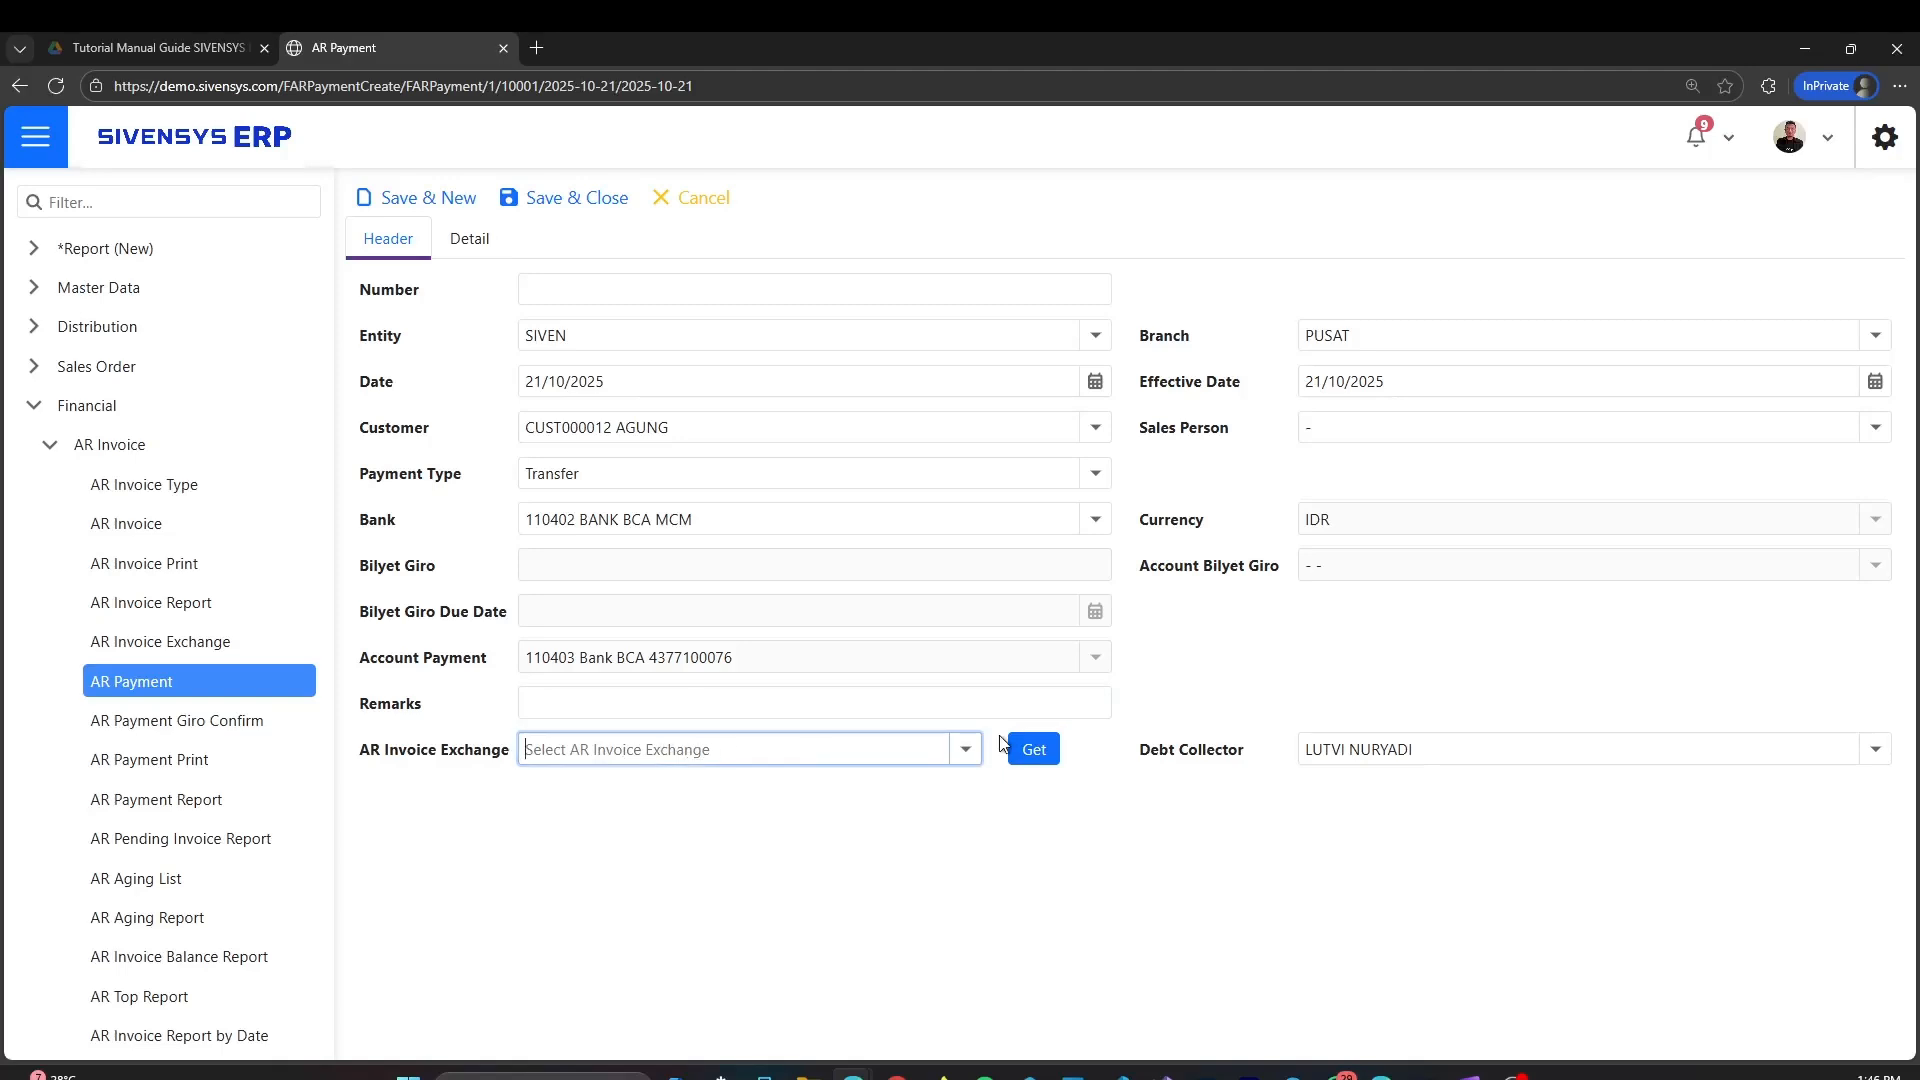
{"action": "left_click", "coordinate": [966, 750]}
{"action": "left_click", "coordinate": [1041, 824]}
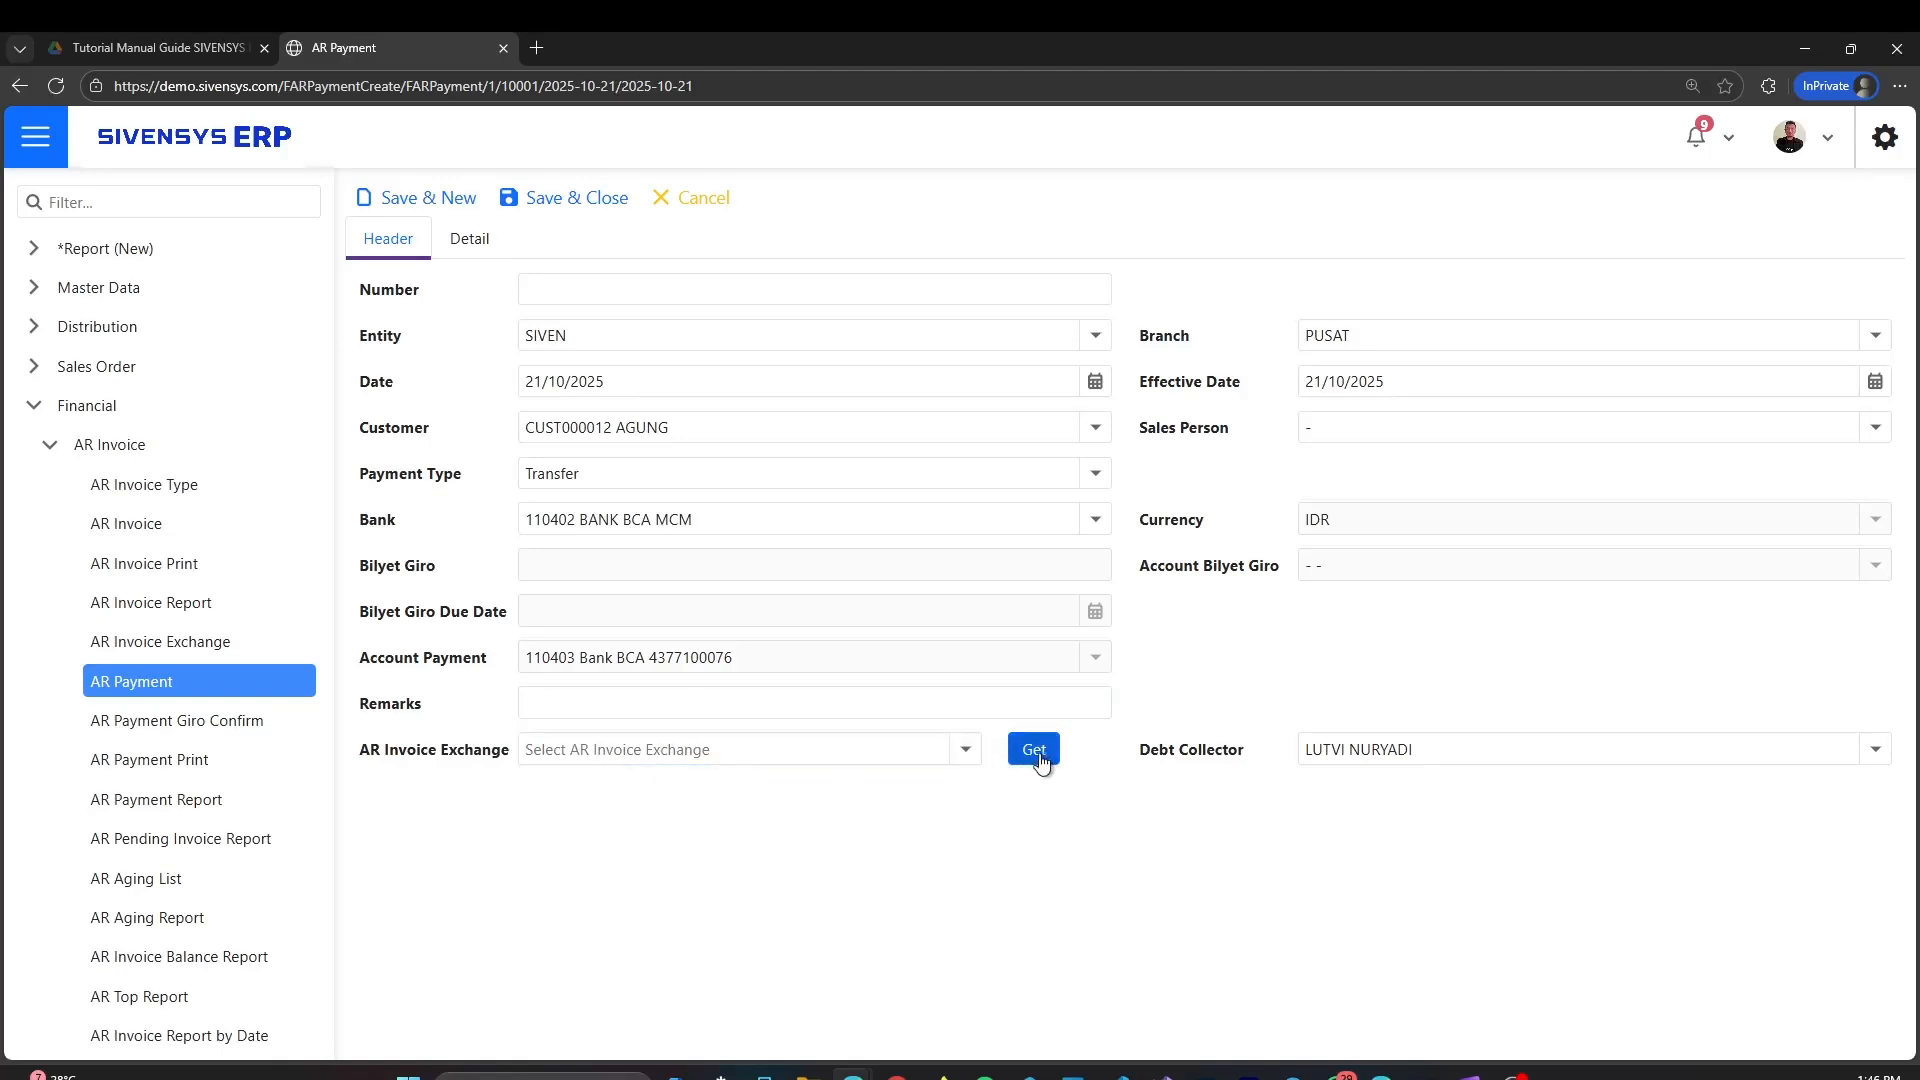
{"action": "left_click", "coordinate": [965, 750]}
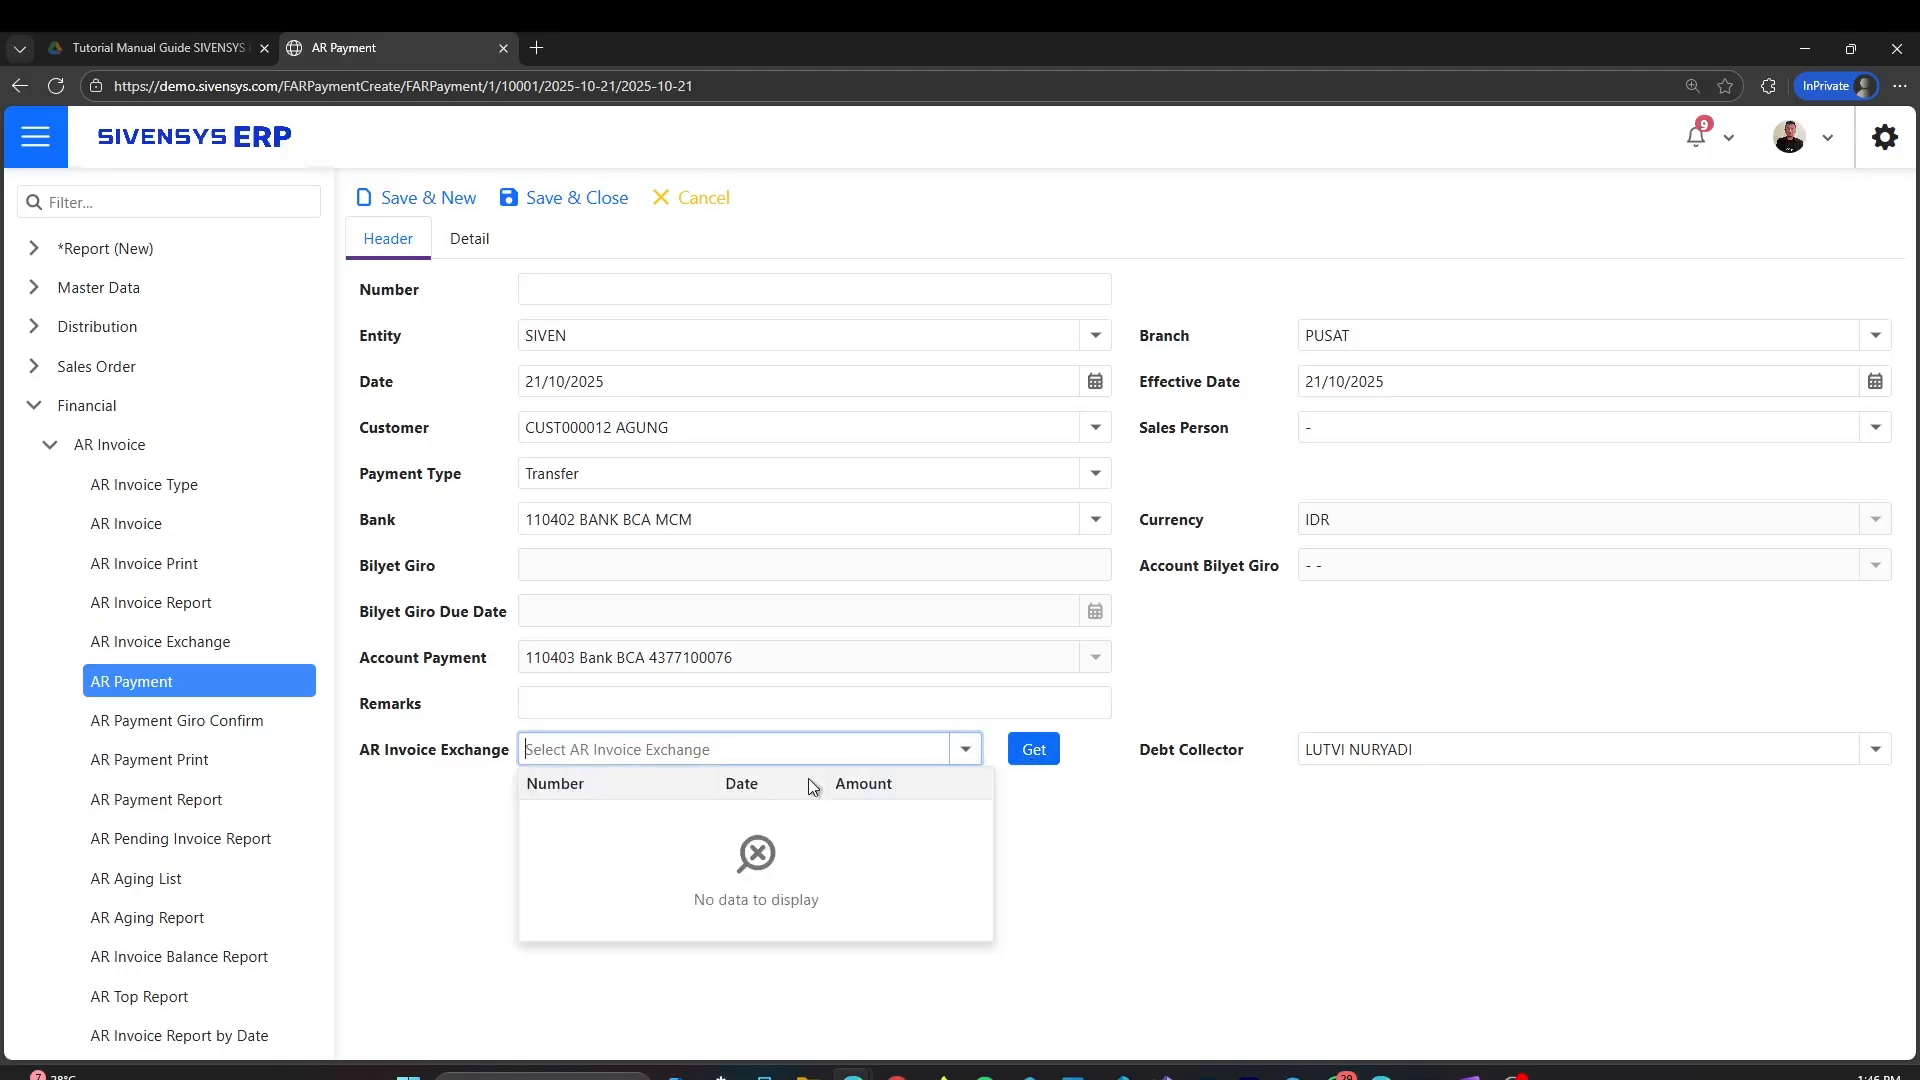
{"action": "left_click", "coordinate": [1025, 826]}
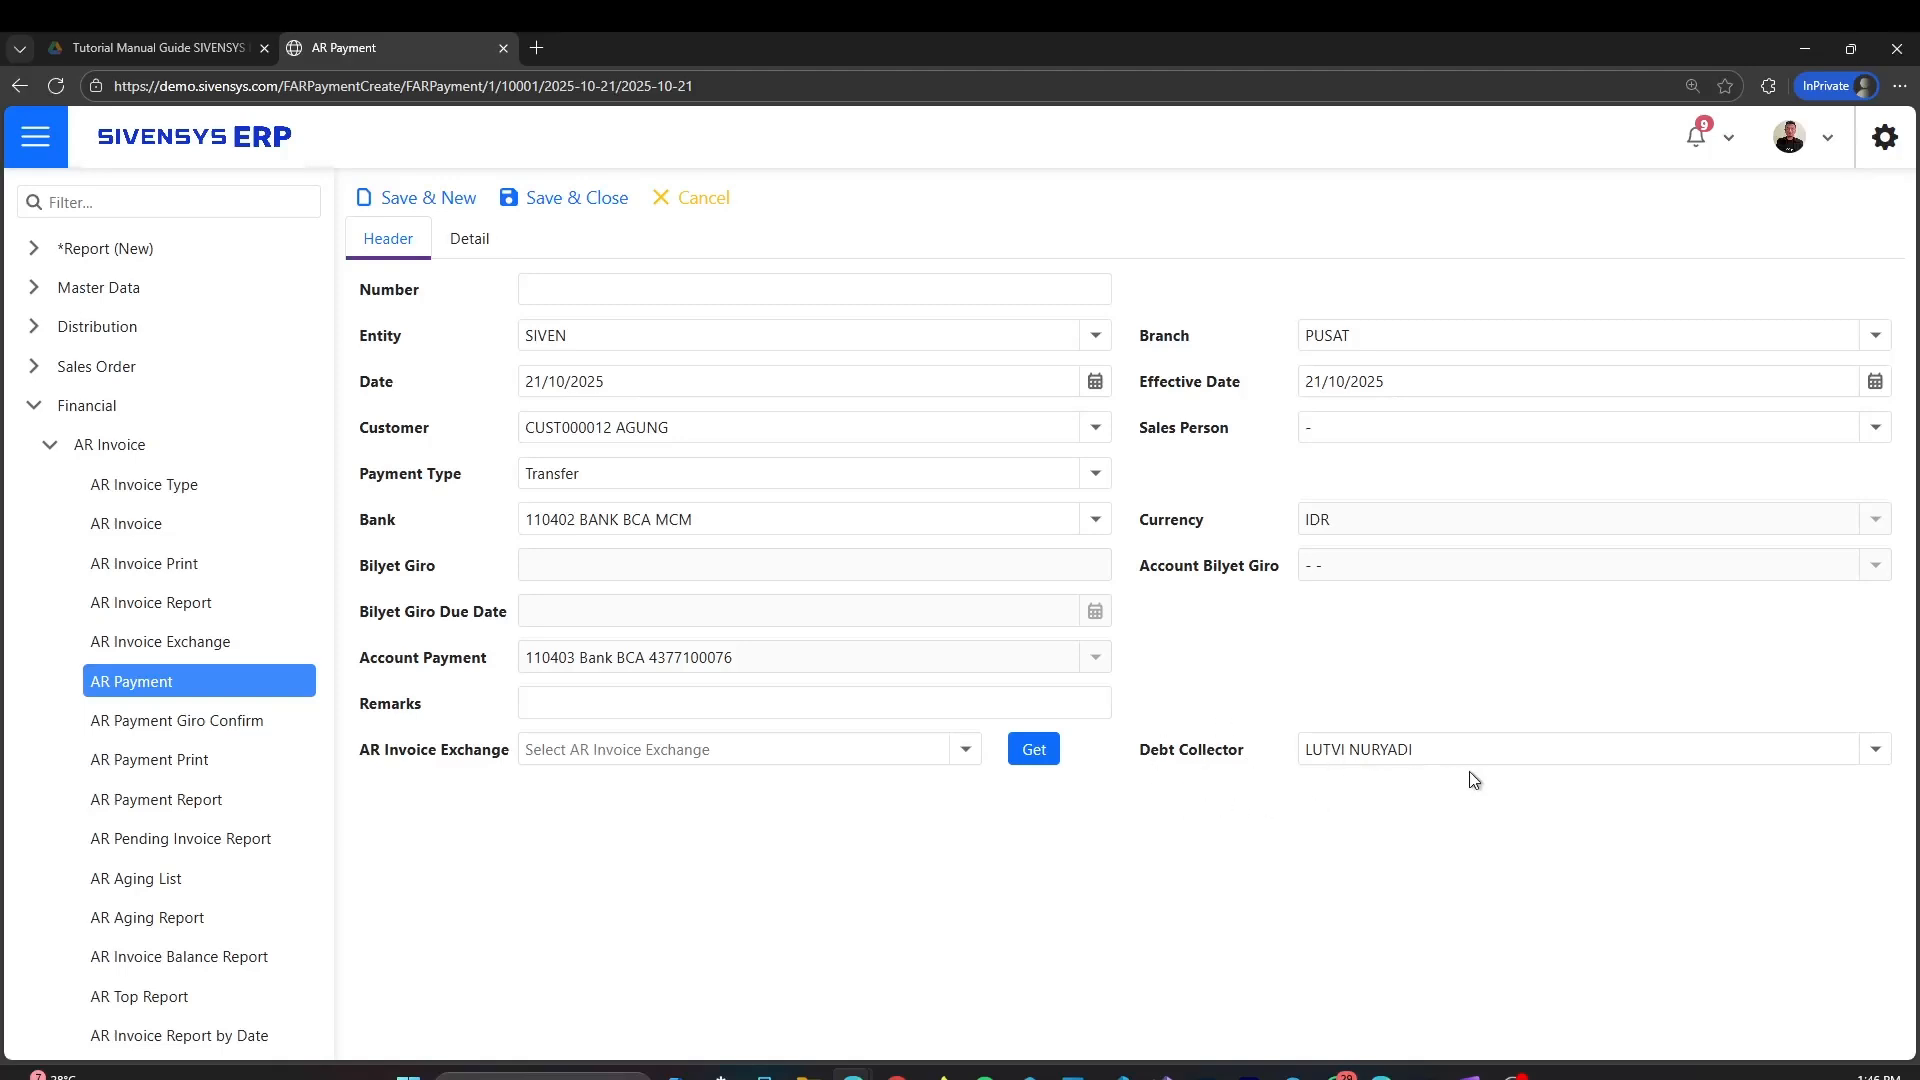
Add an invoice line to the payment details and select the AR invoice dated 8/11/2025.
{"action": "left_click", "coordinate": [454, 245]}
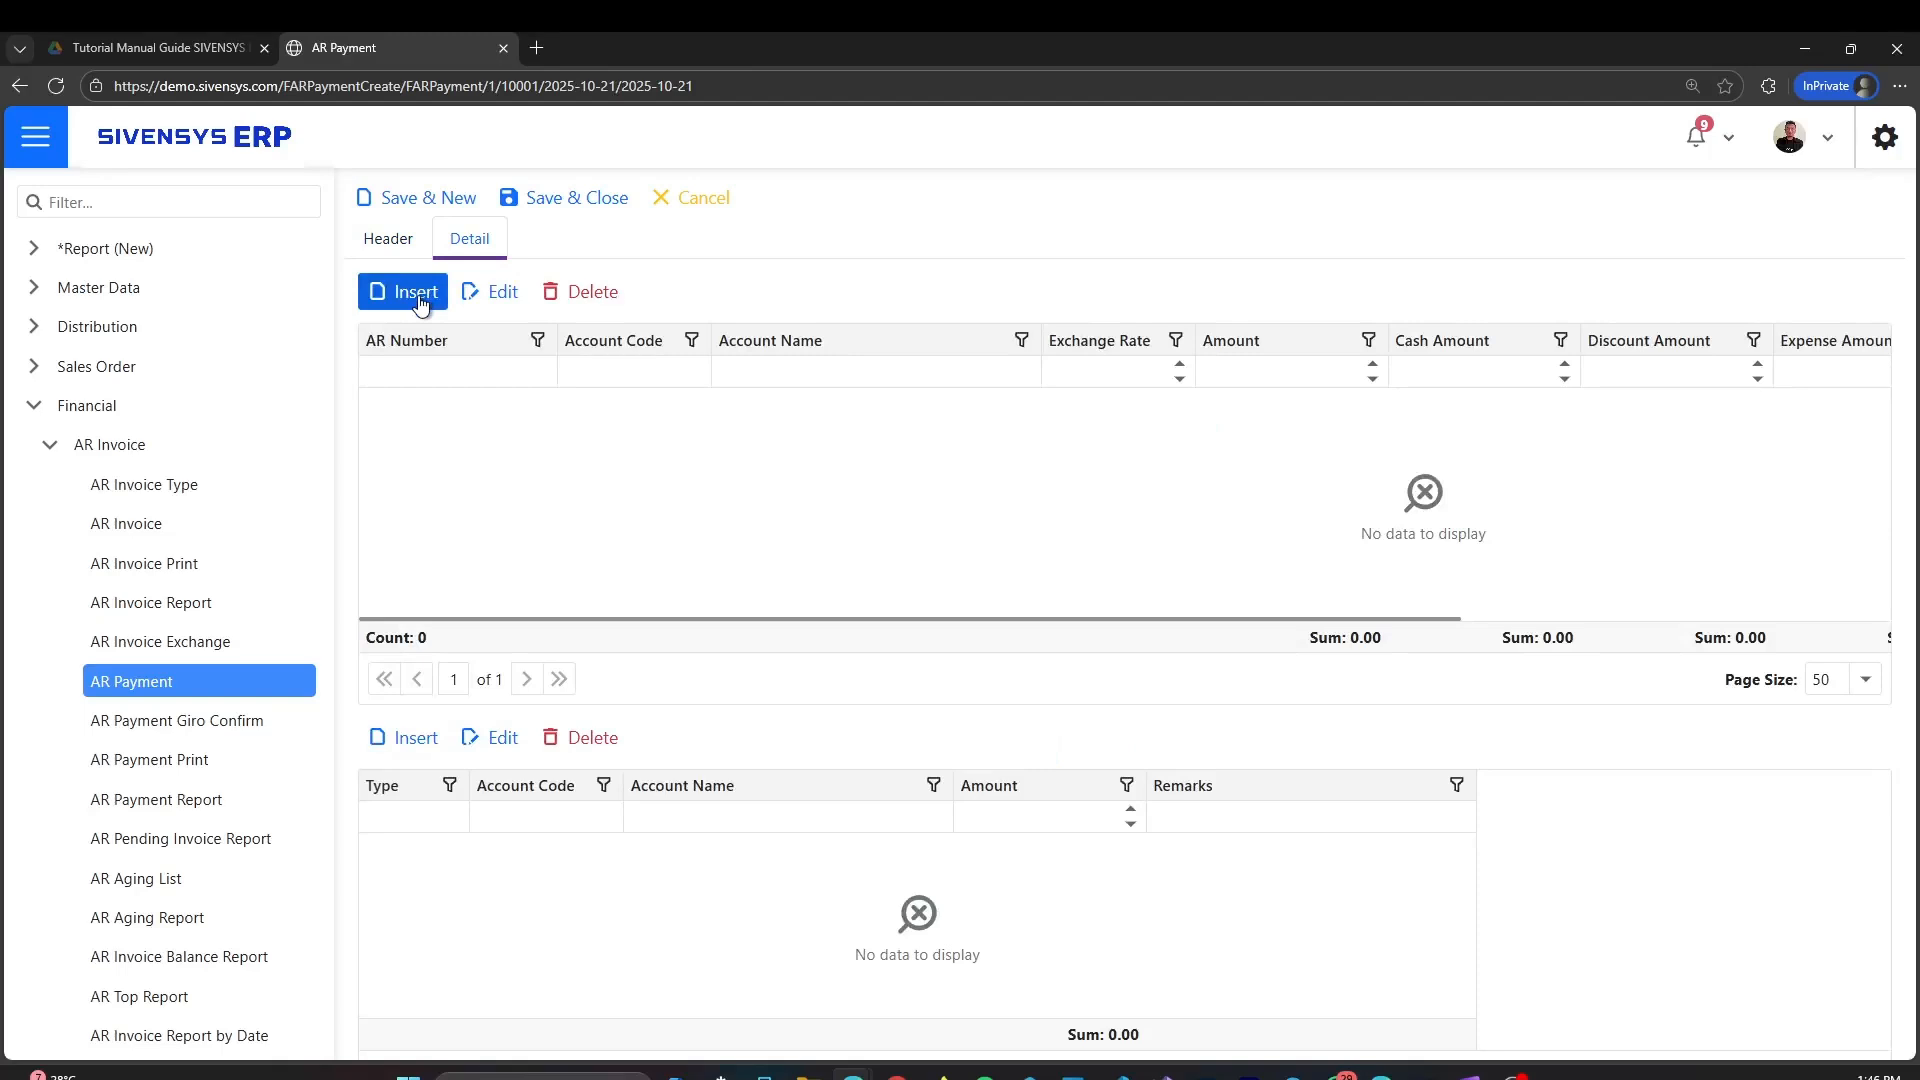
{"action": "left_click", "coordinate": [418, 298]}
{"action": "left_click", "coordinate": [1213, 360]}
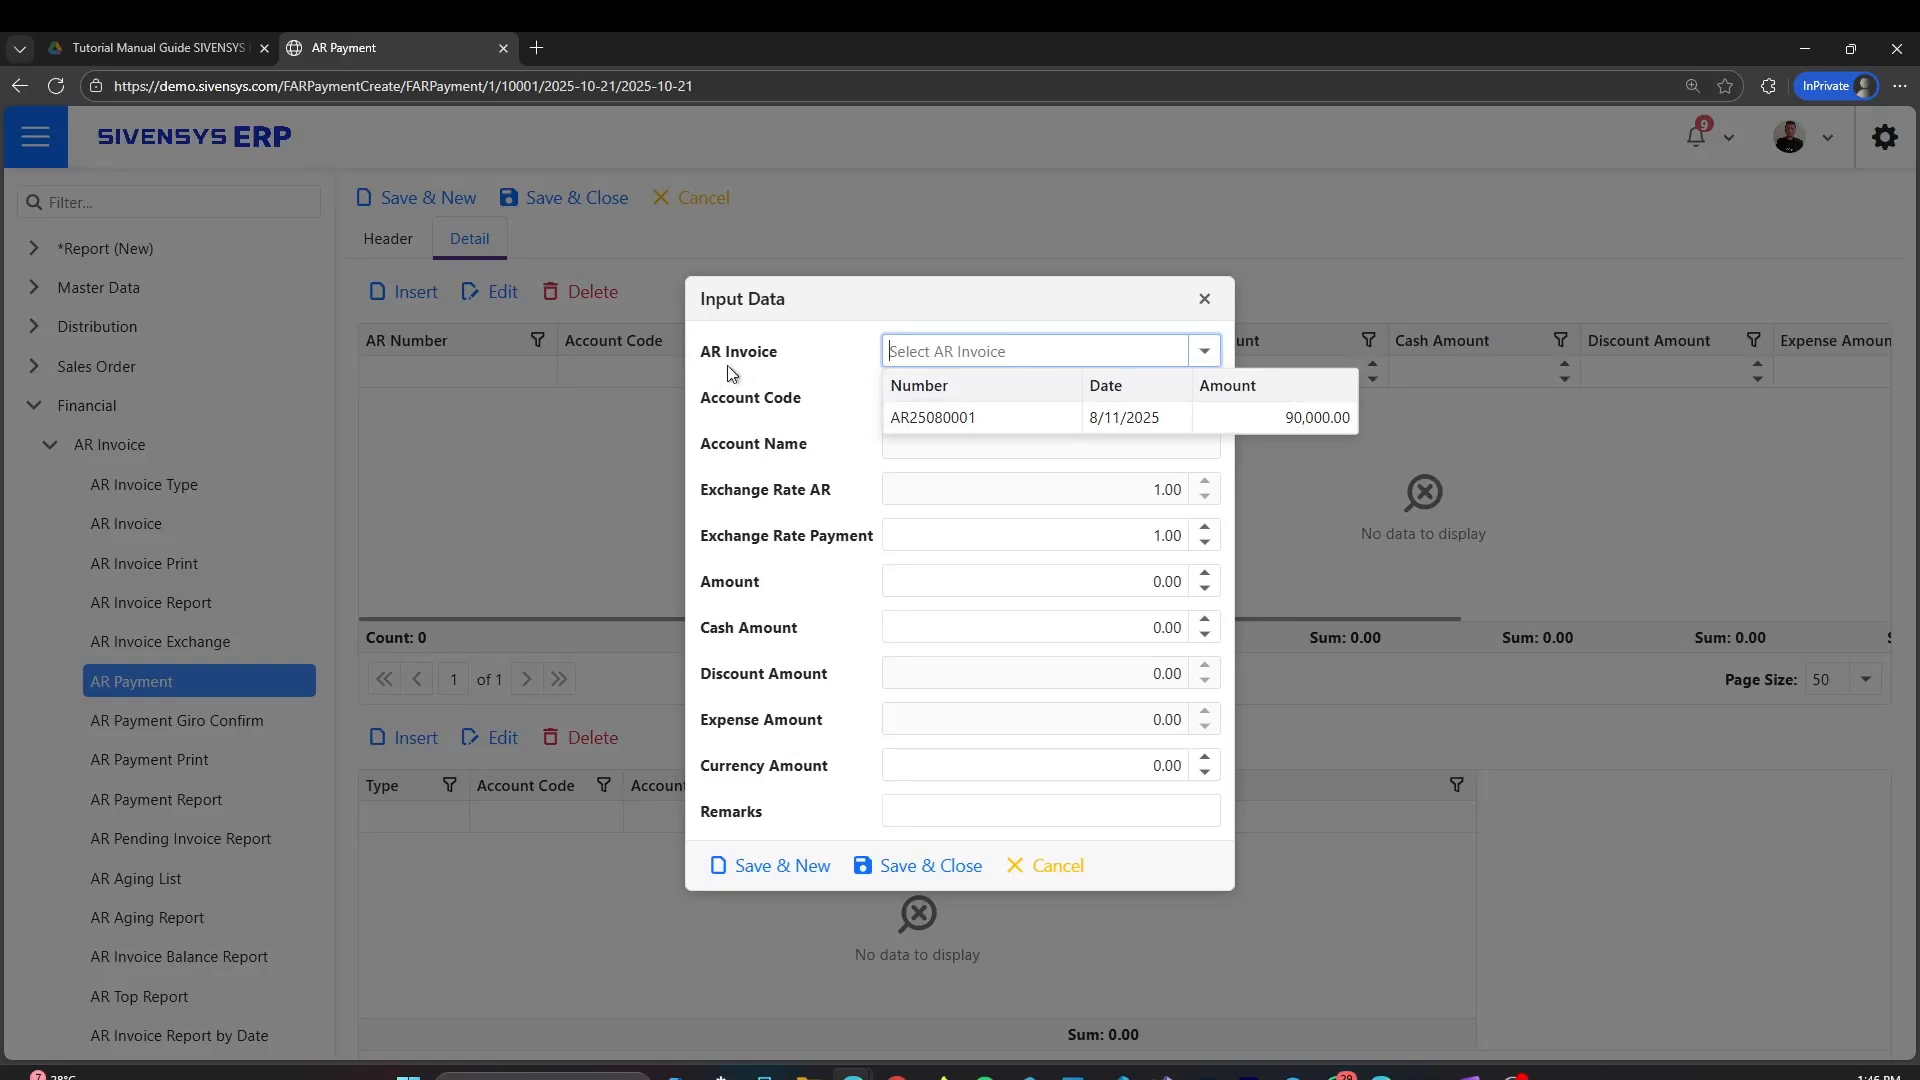
{"action": "left_click", "coordinate": [1203, 354]}
{"action": "left_click", "coordinate": [1203, 356]}
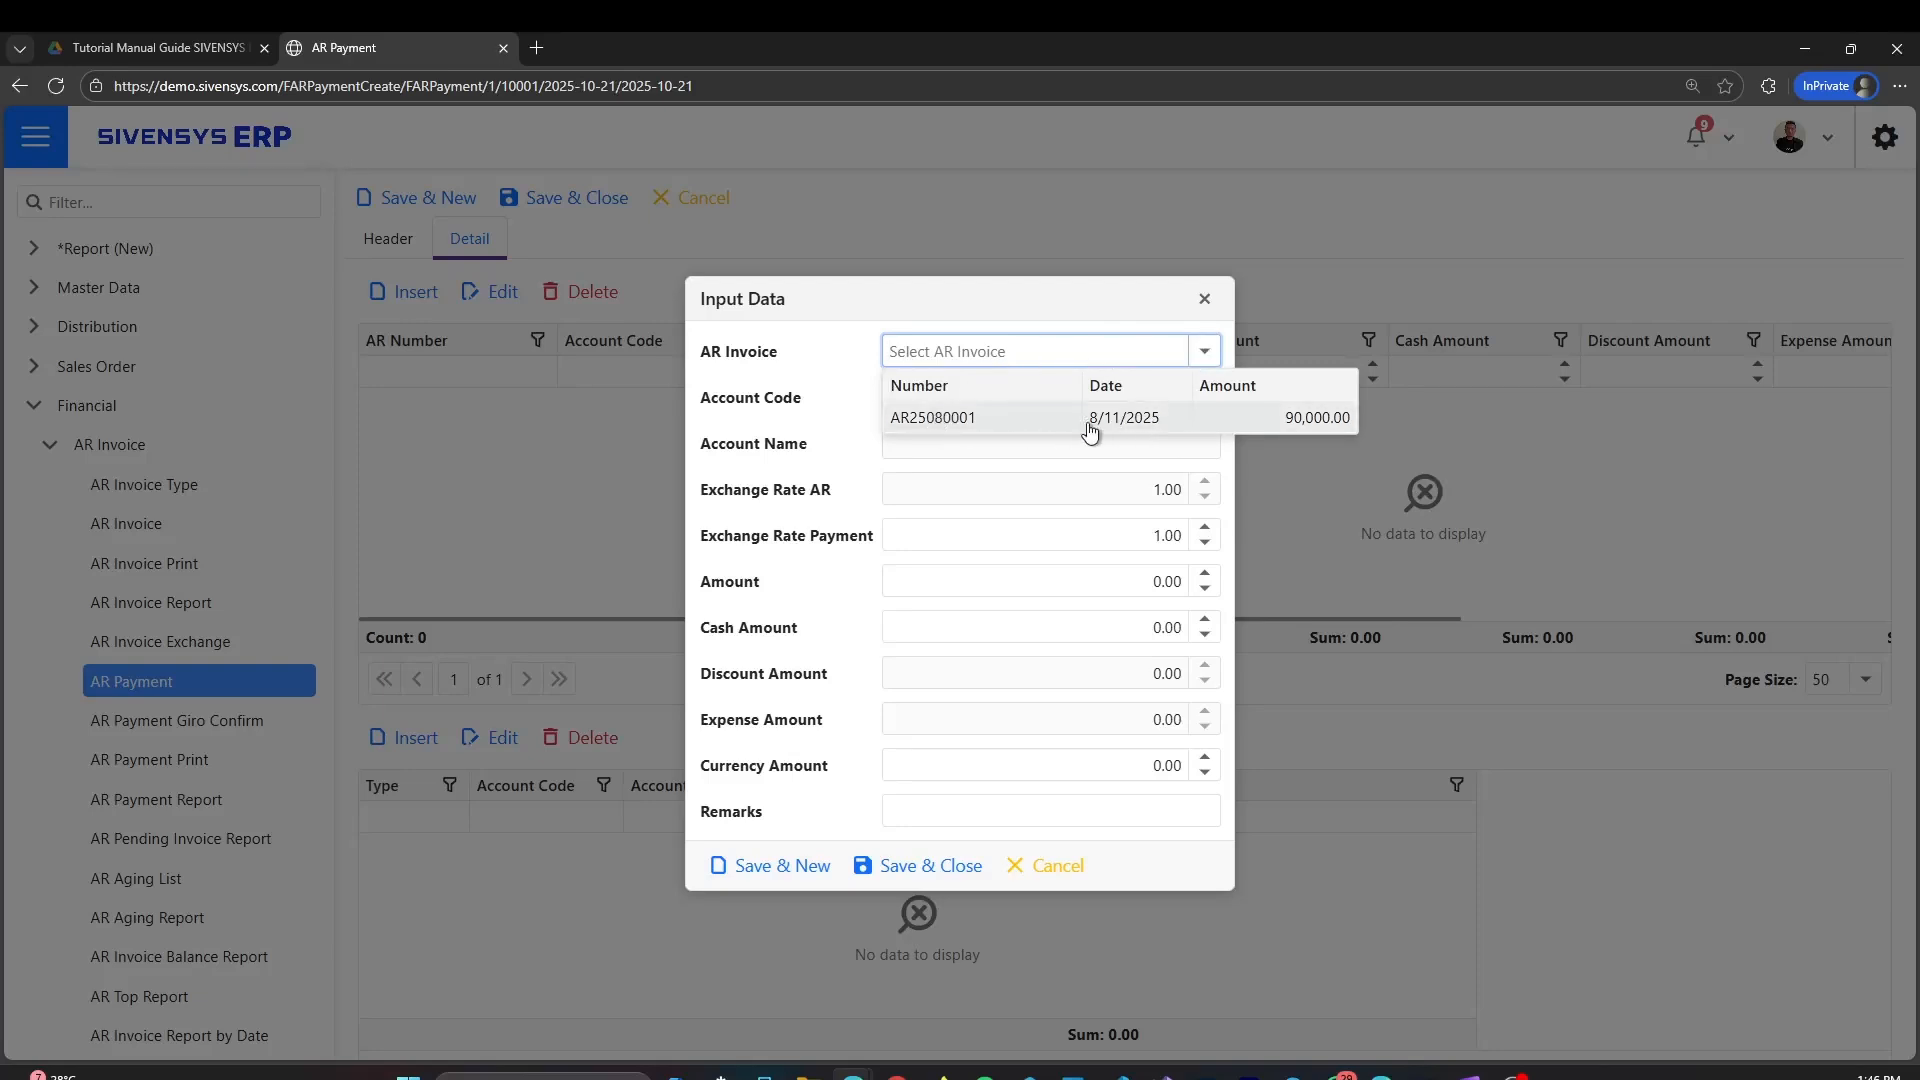
{"action": "left_click", "coordinate": [1174, 436]}
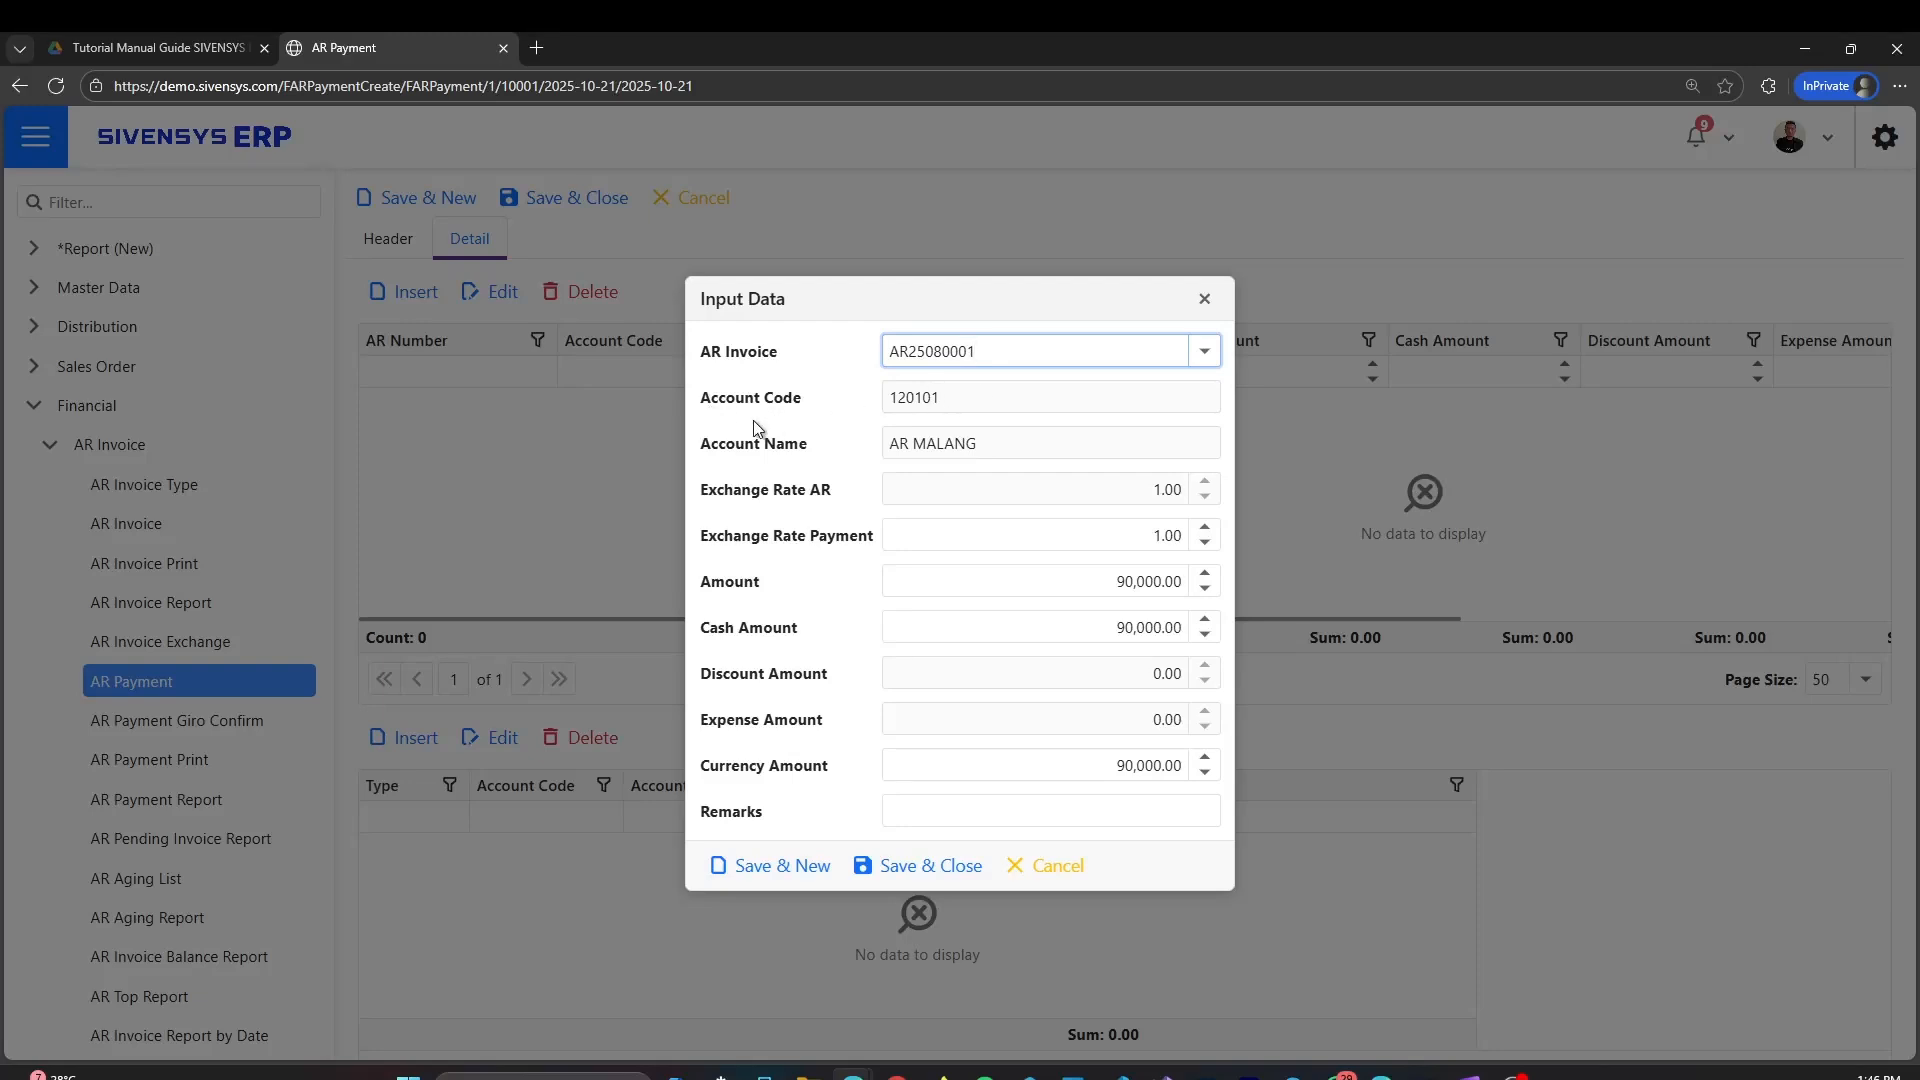
Review the invoice line's account, amount, discount, expense, currency amount and remarks fields, and save the line.
{"action": "left_click", "coordinate": [1046, 402]}
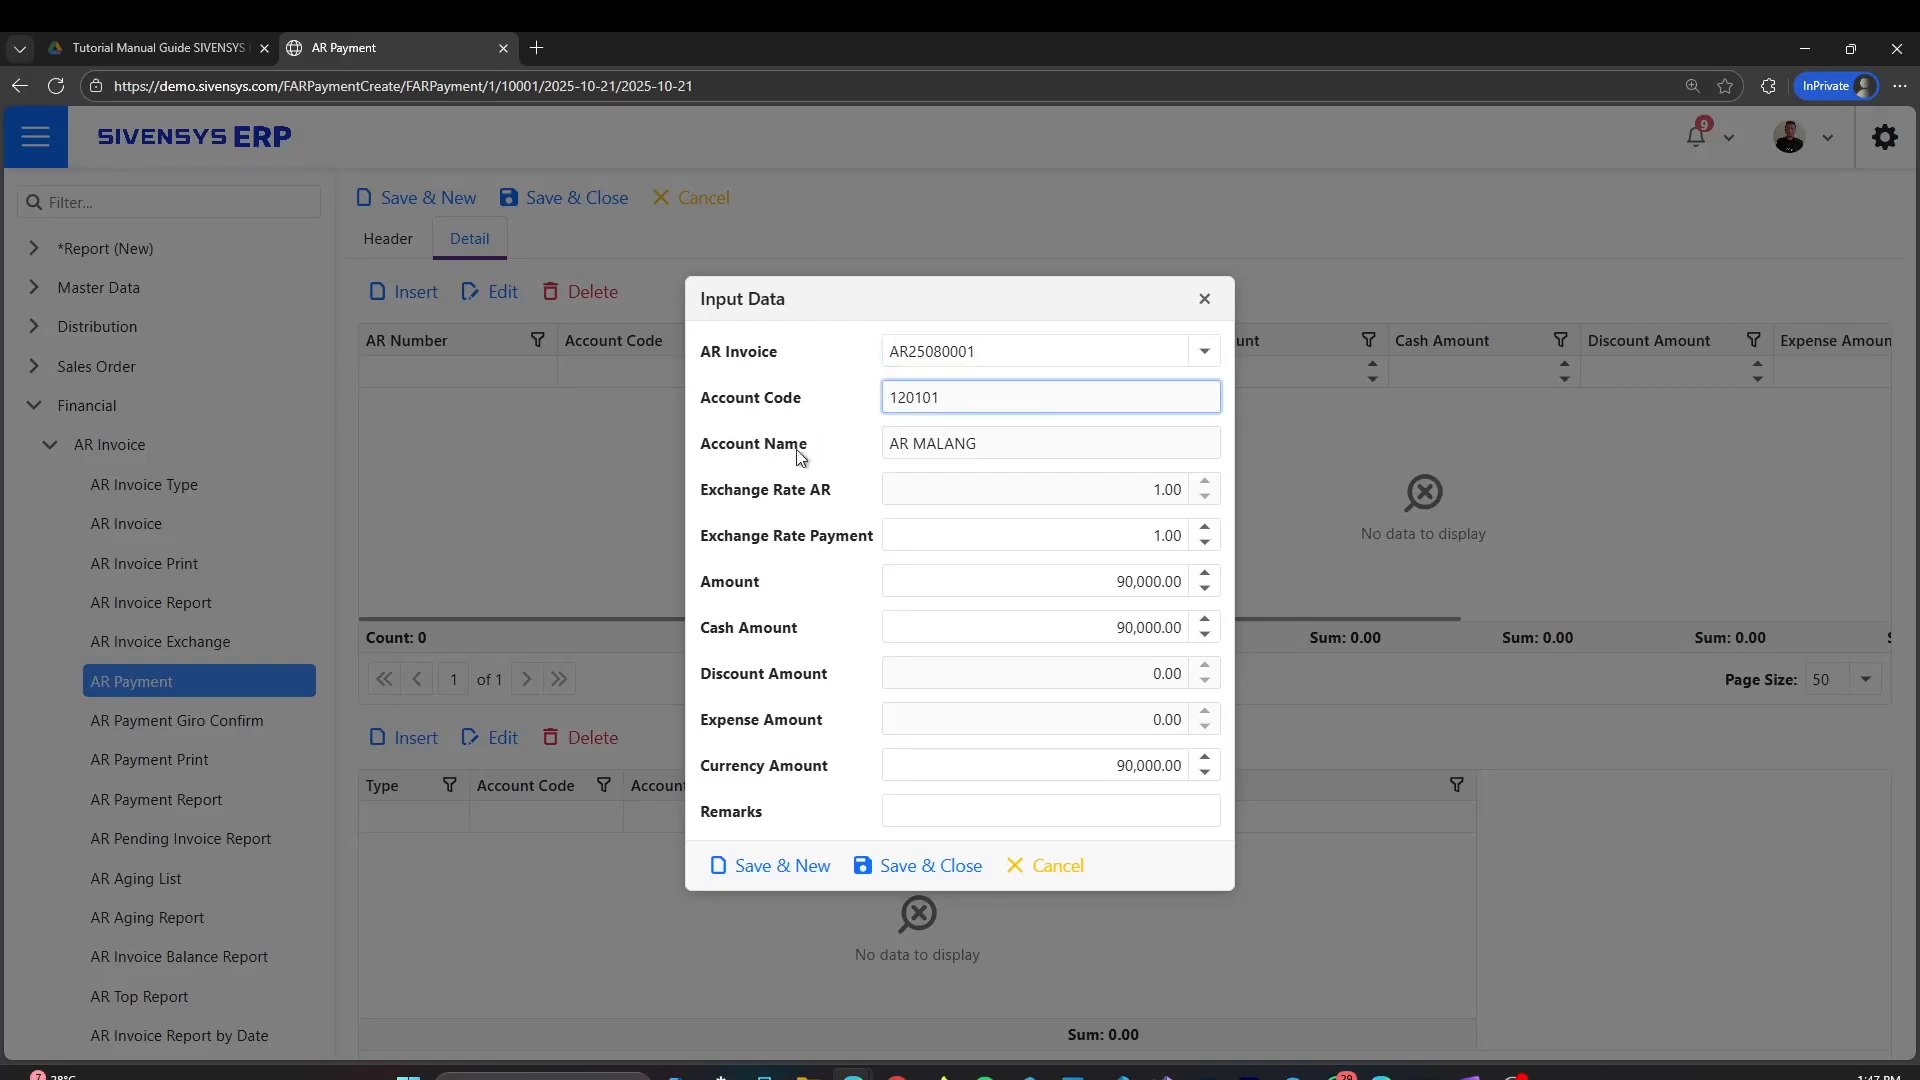
{"action": "left_click", "coordinate": [1103, 449]}
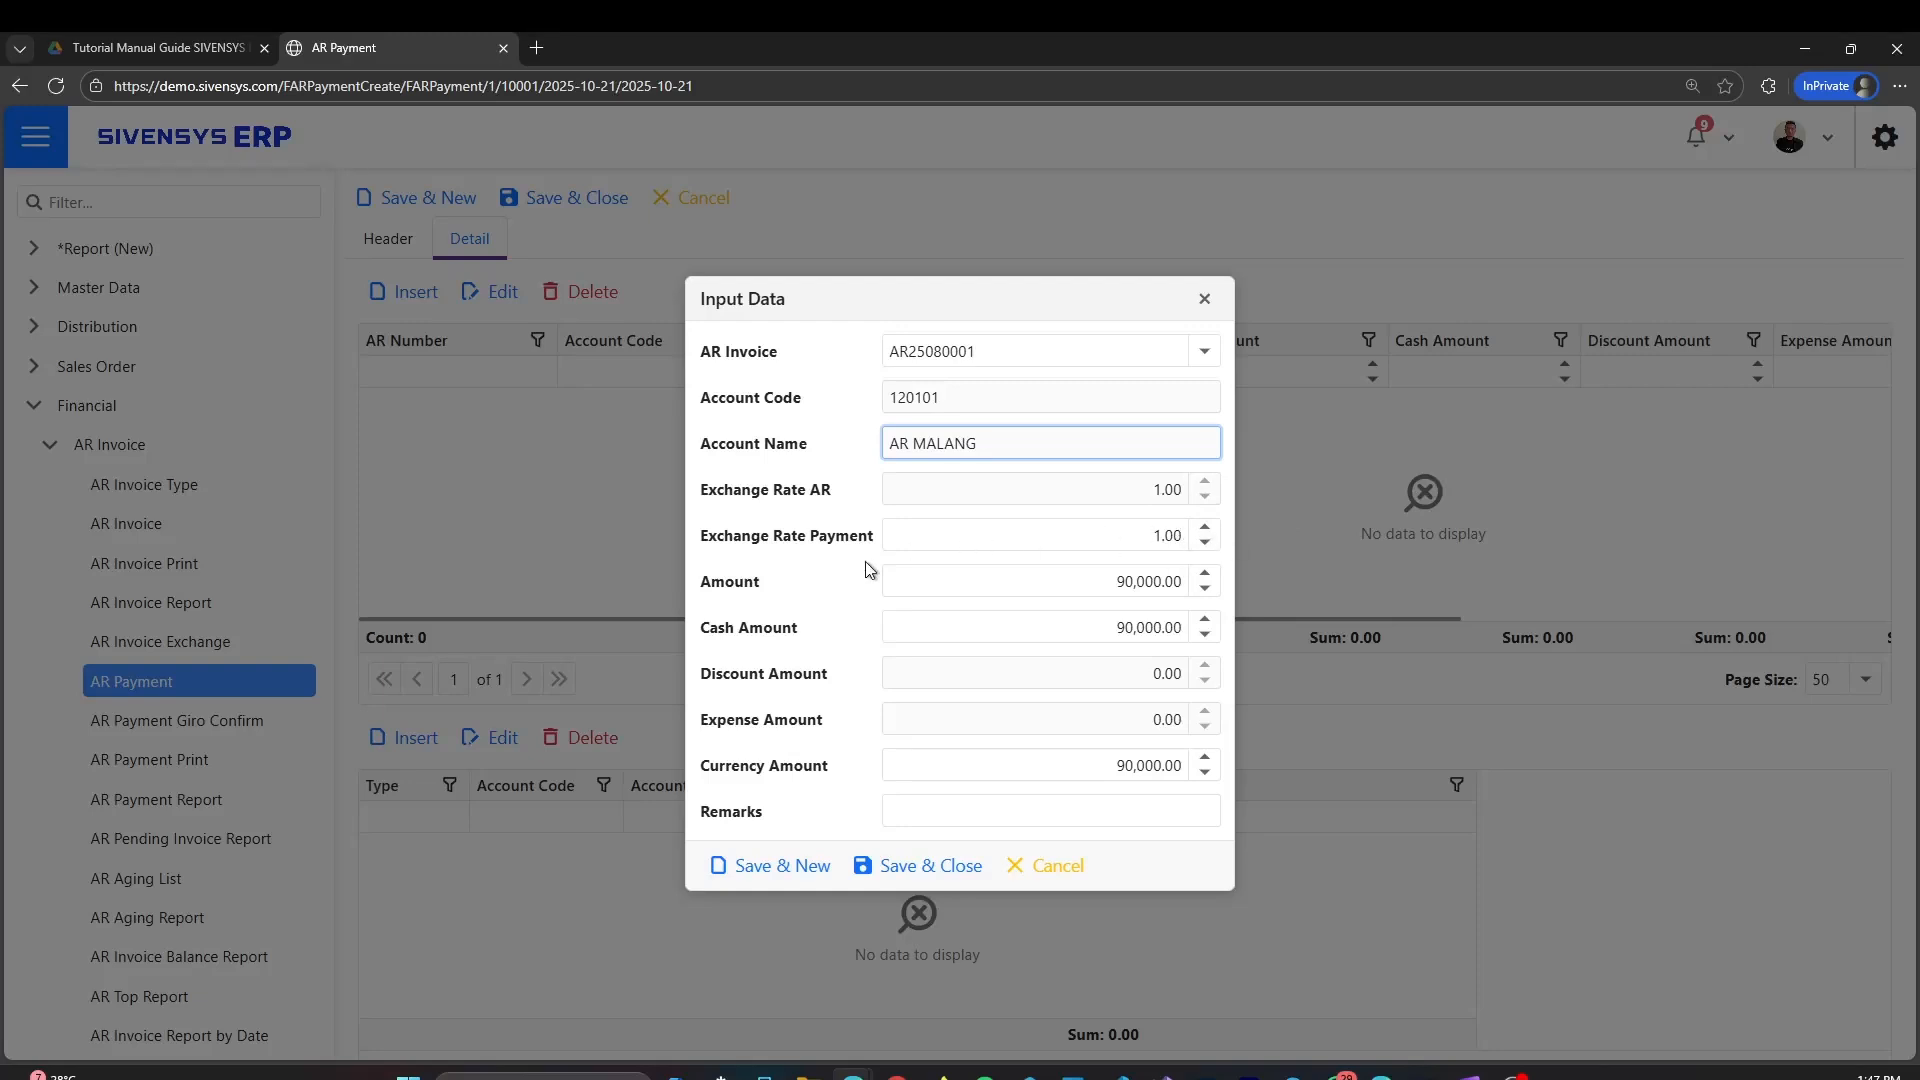
{"action": "left_click", "coordinate": [1100, 584]}
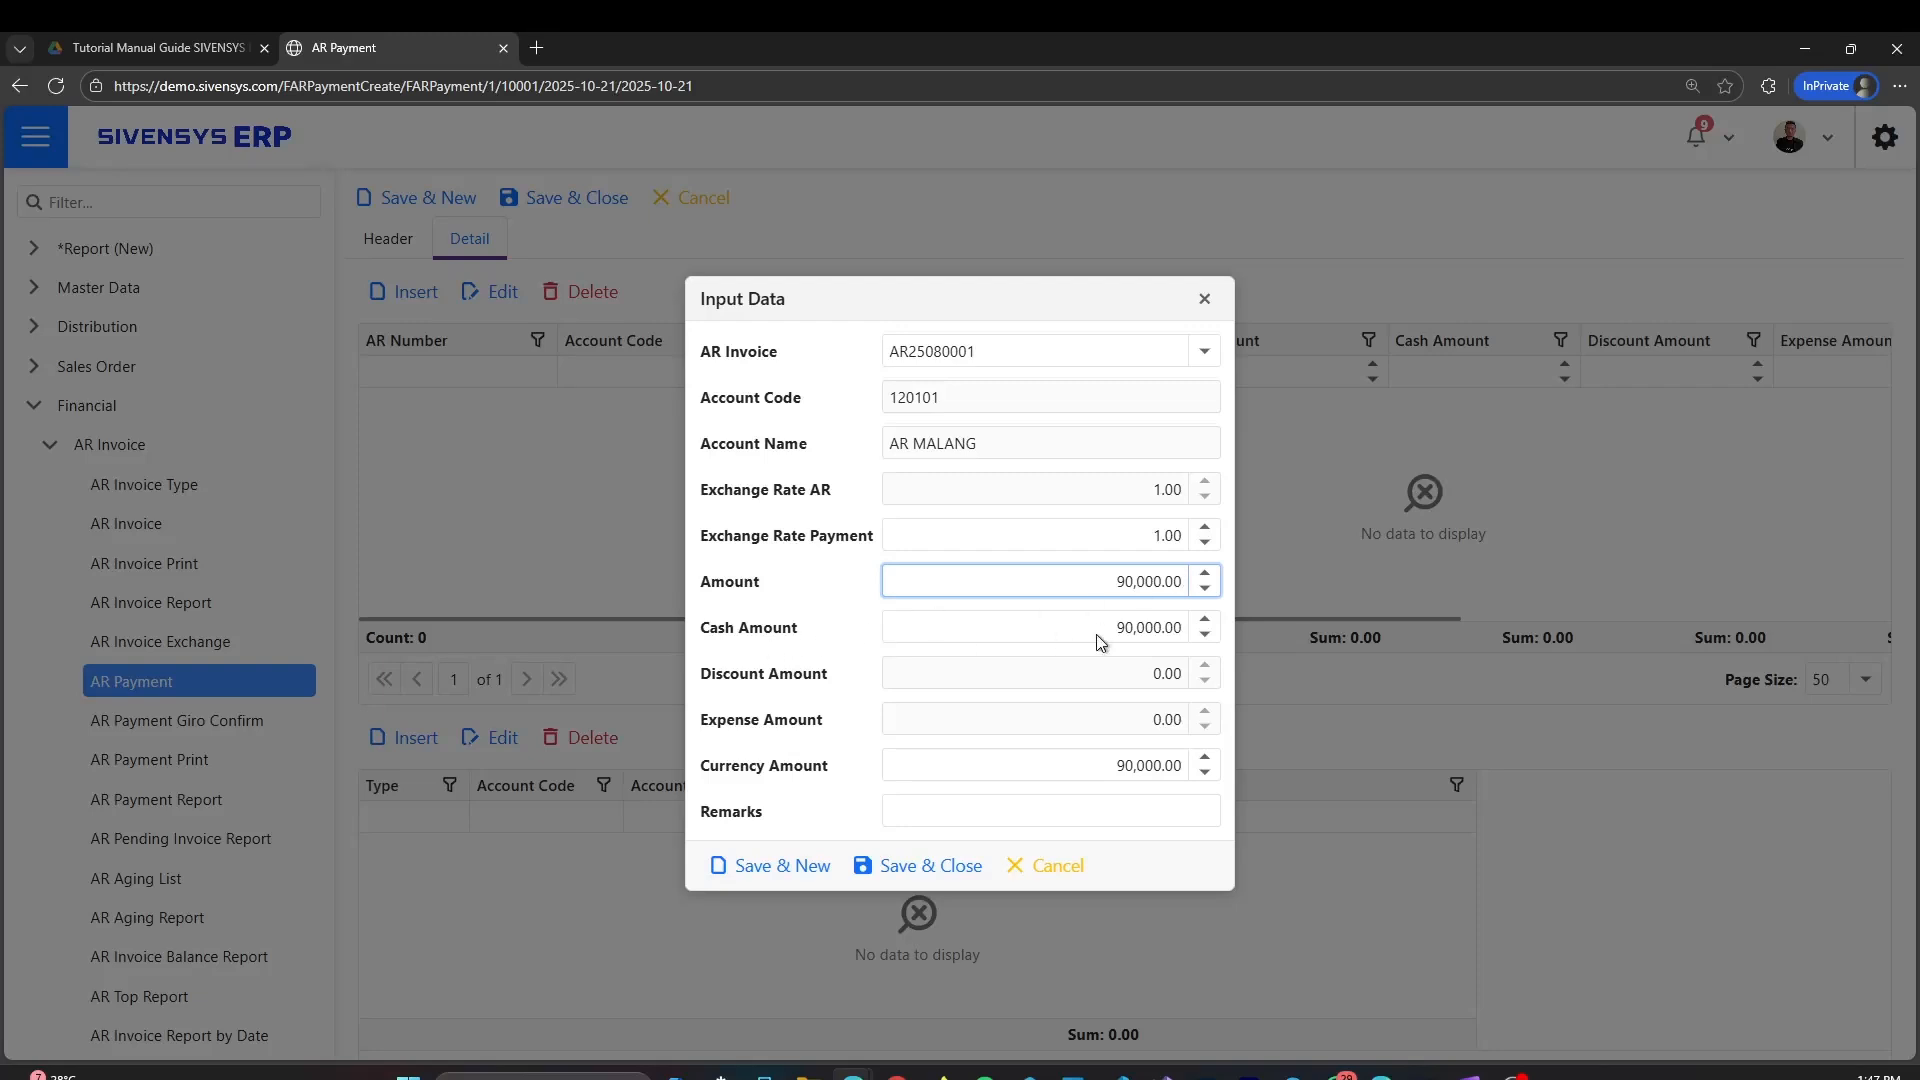
{"action": "left_click", "coordinate": [1181, 629]}
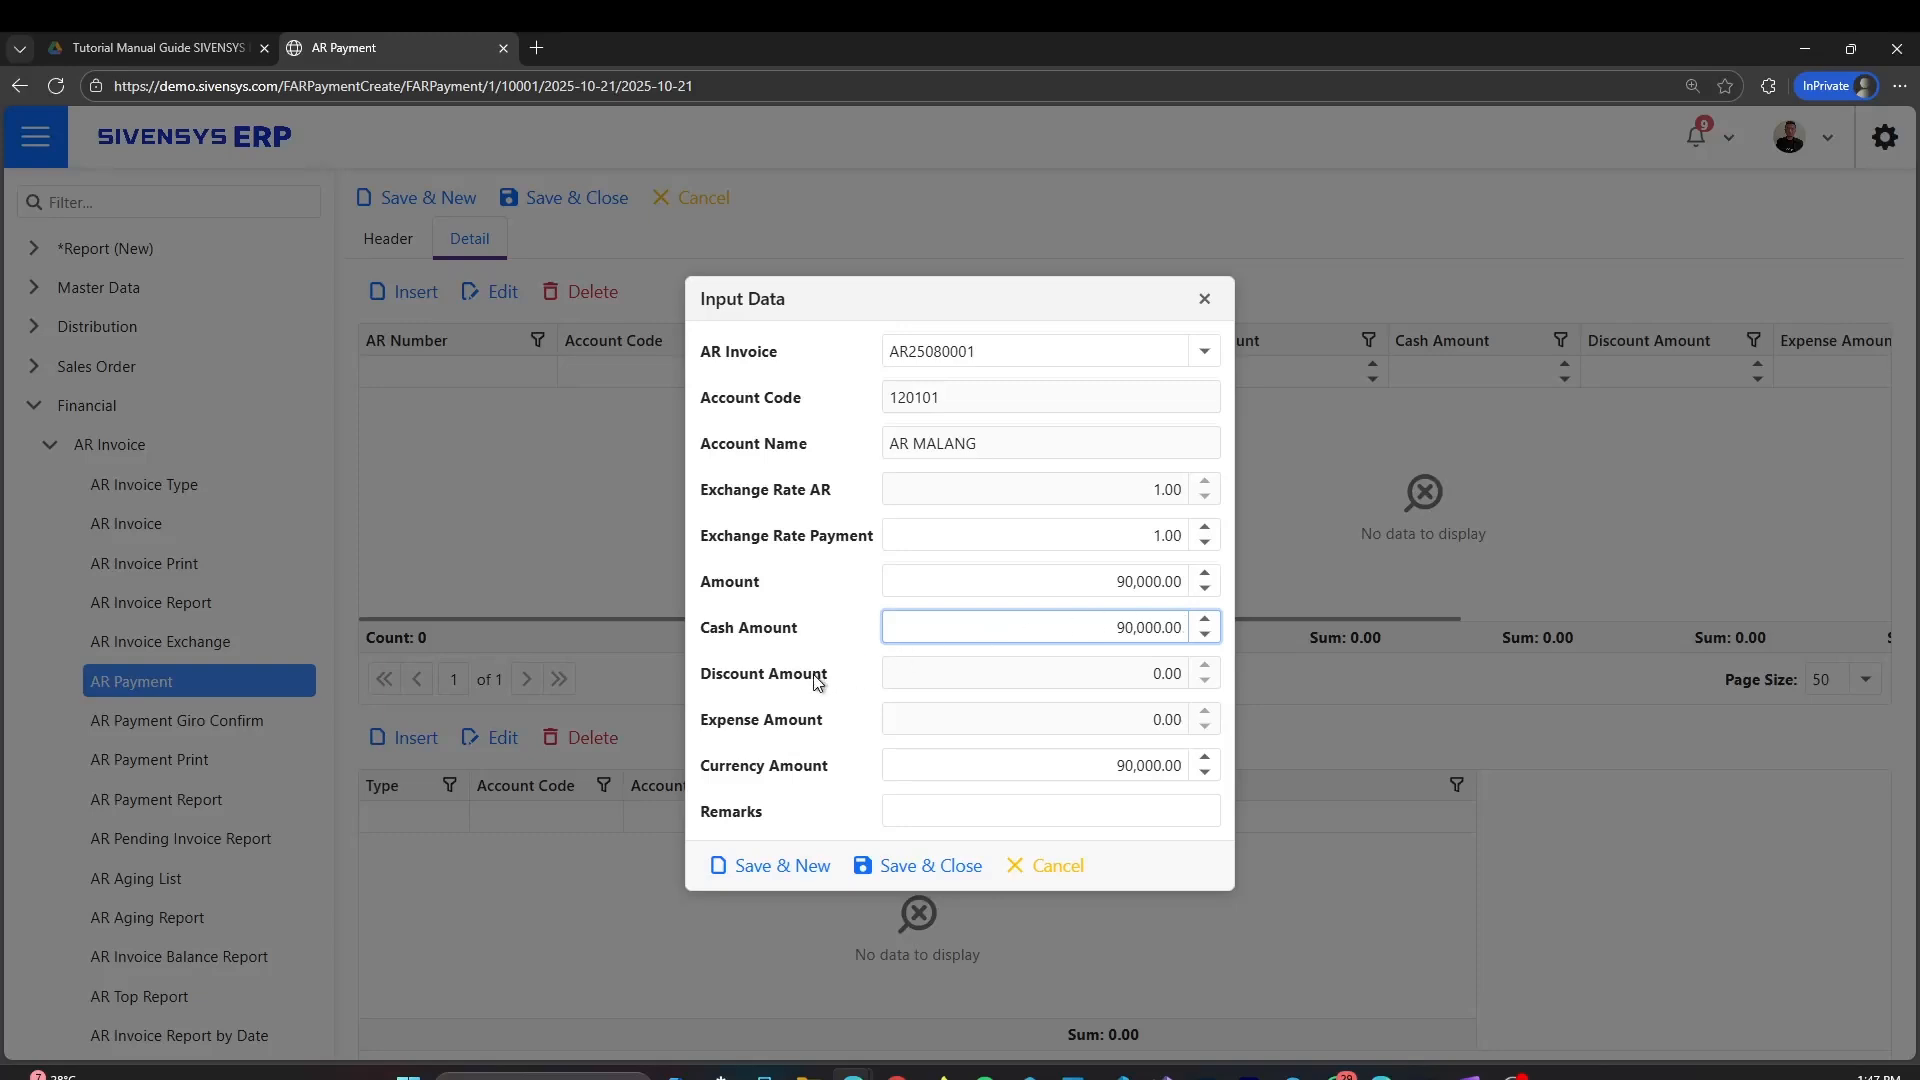
{"action": "left_click", "coordinate": [1191, 673]}
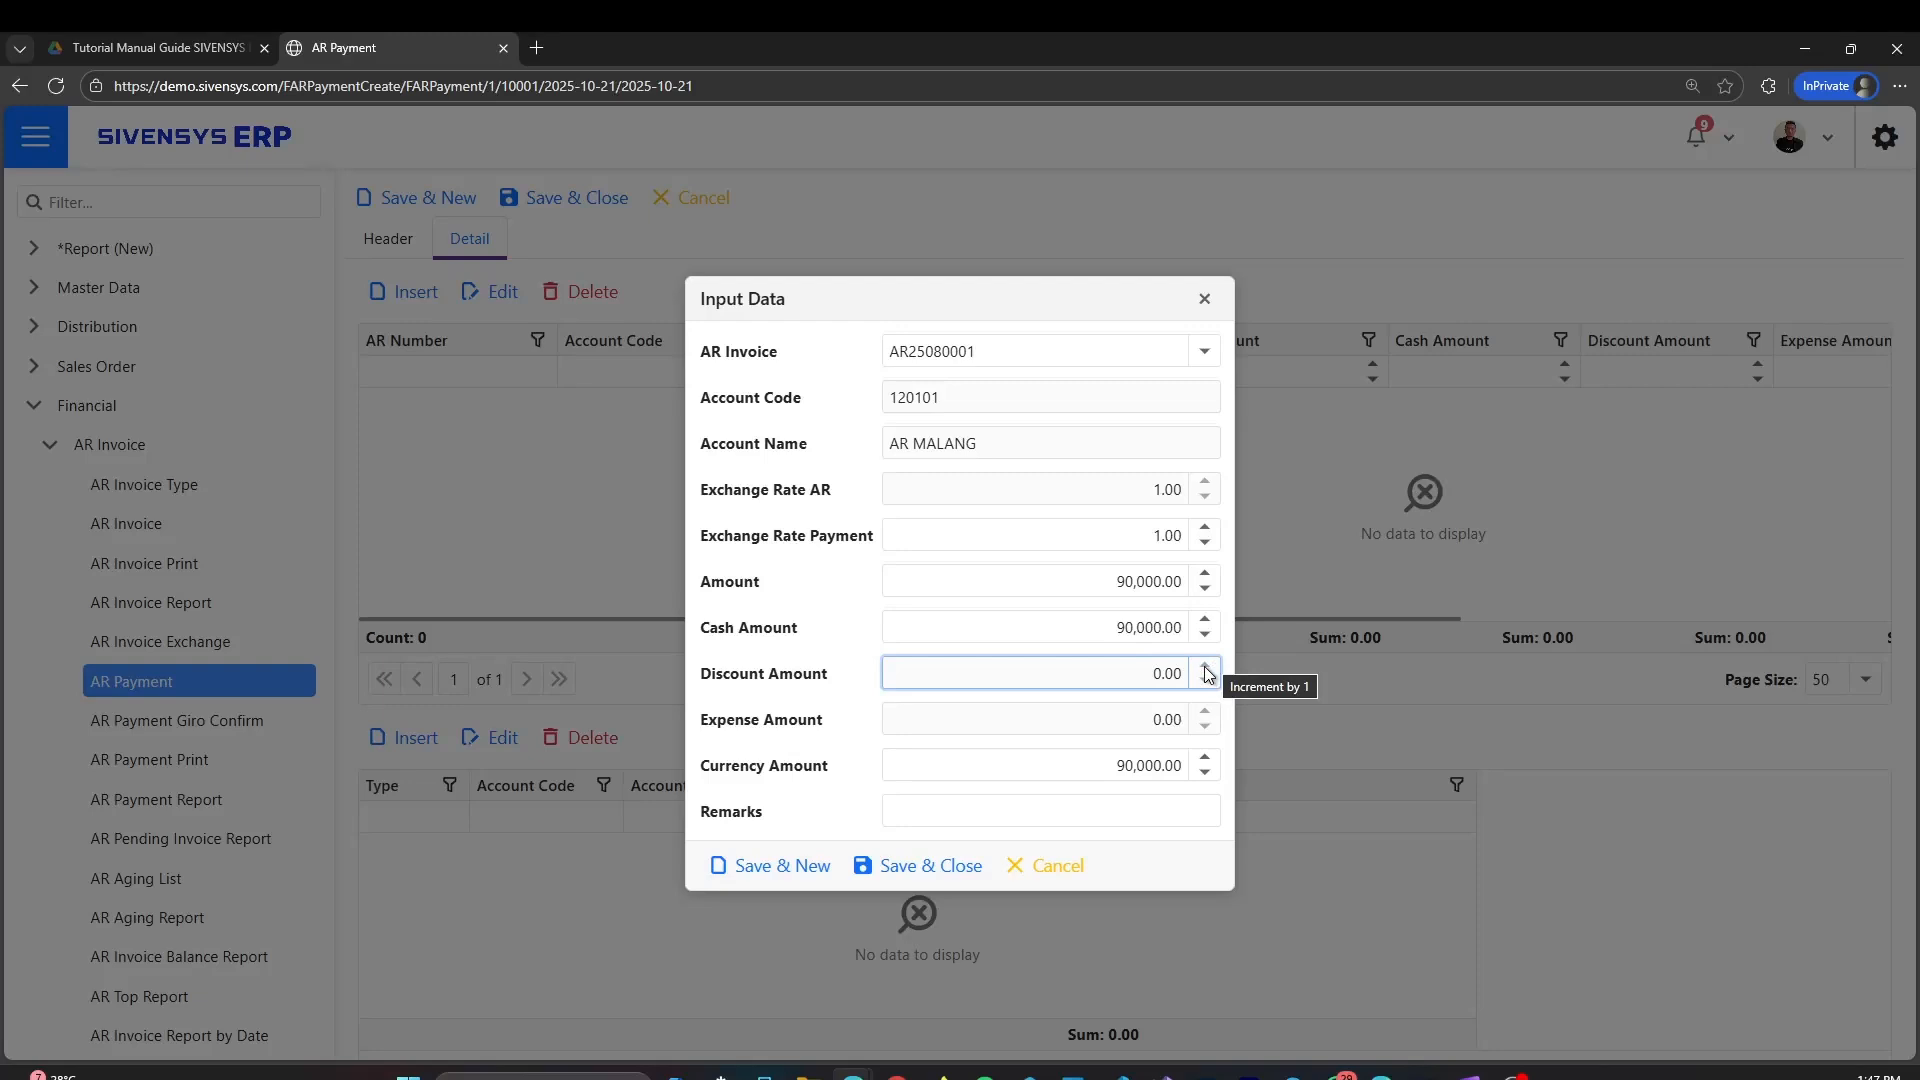
{"action": "left_click", "coordinate": [1033, 719]}
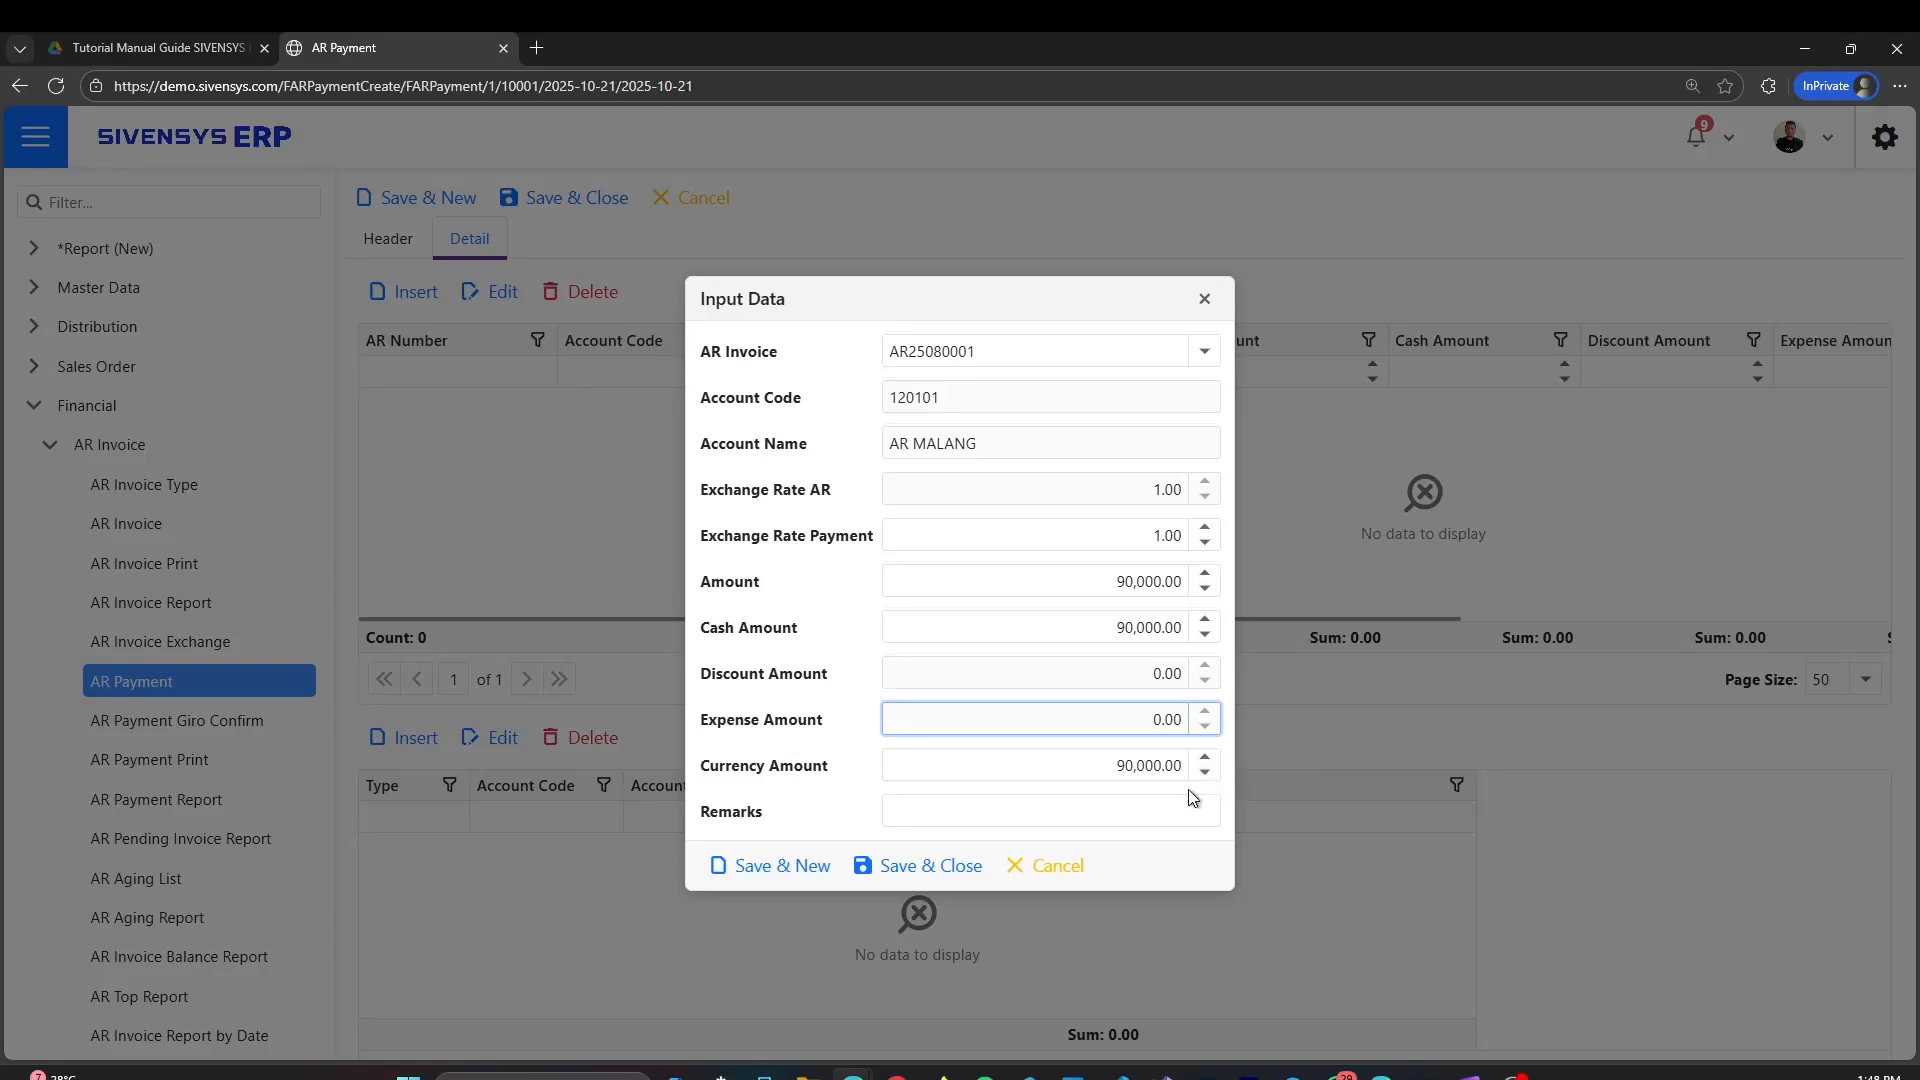
{"action": "left_click", "coordinate": [959, 772]}
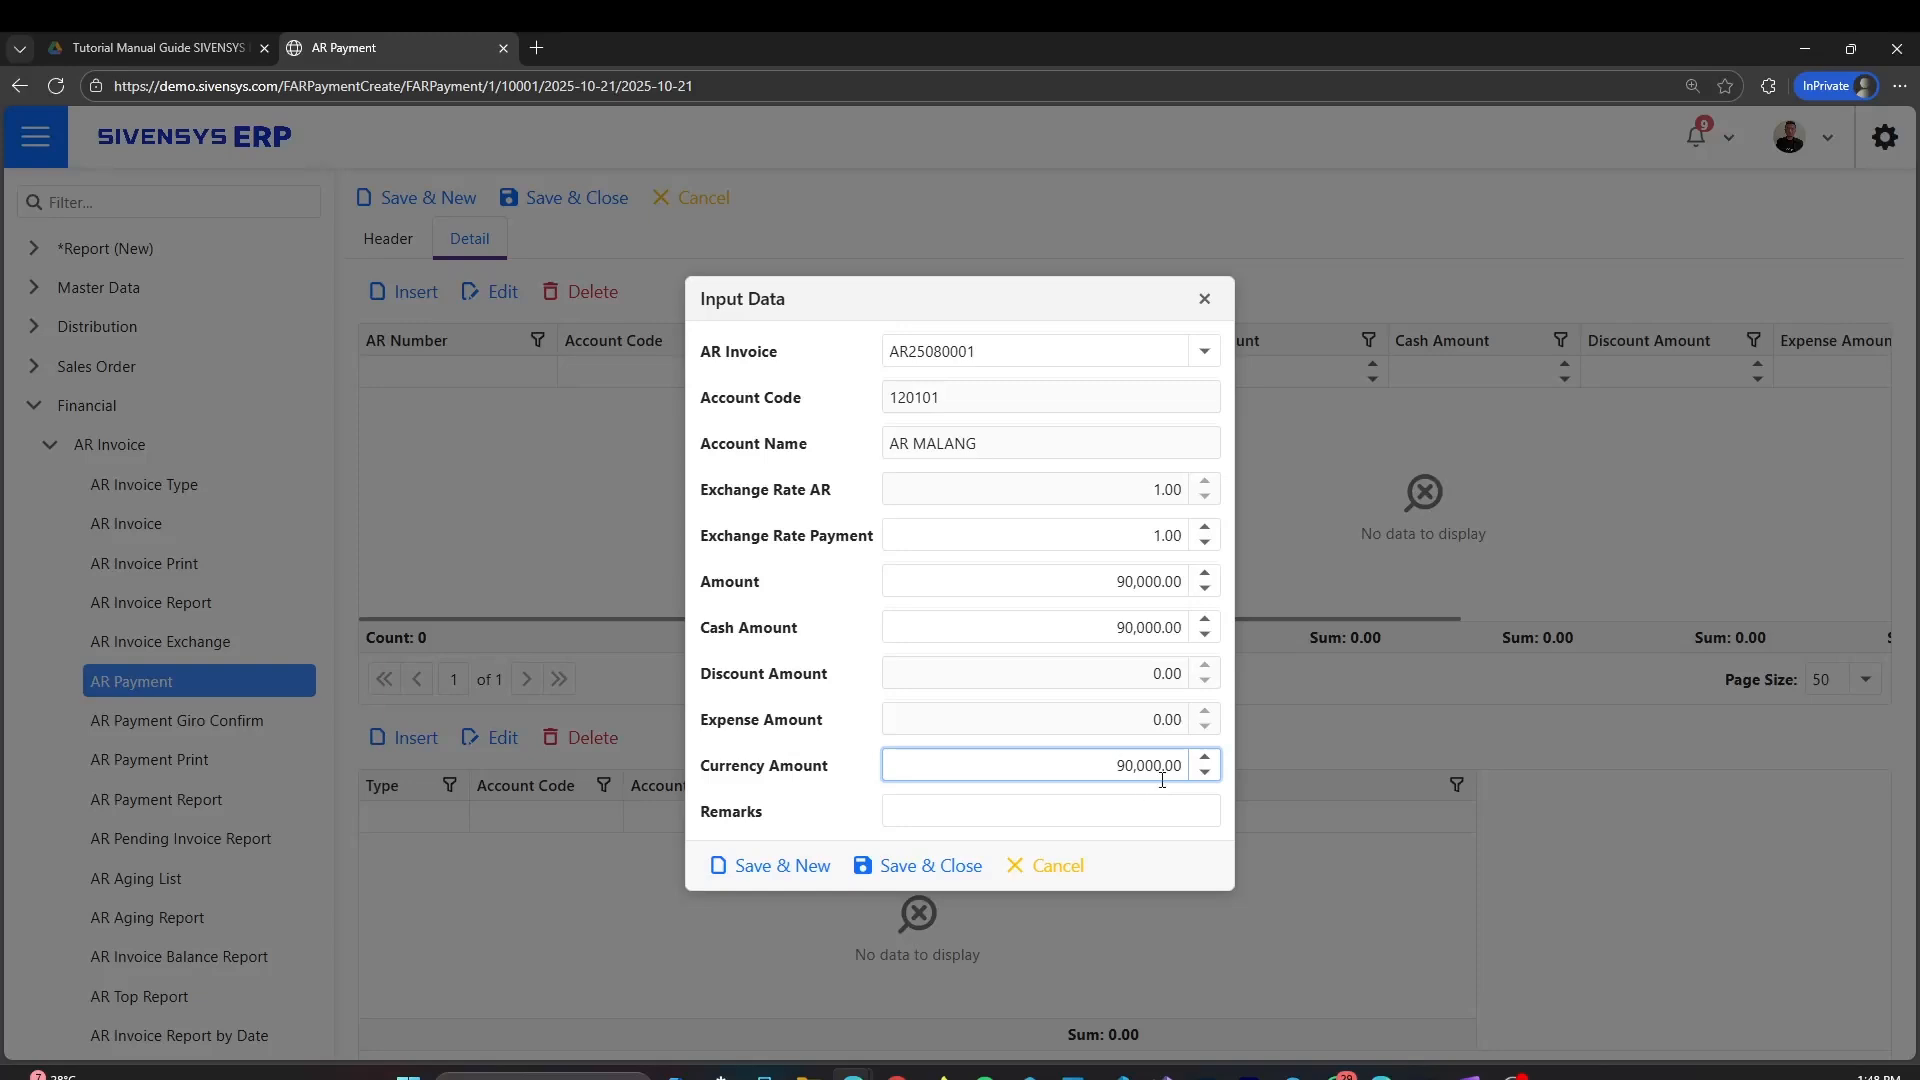
{"action": "left_click", "coordinate": [1051, 814]}
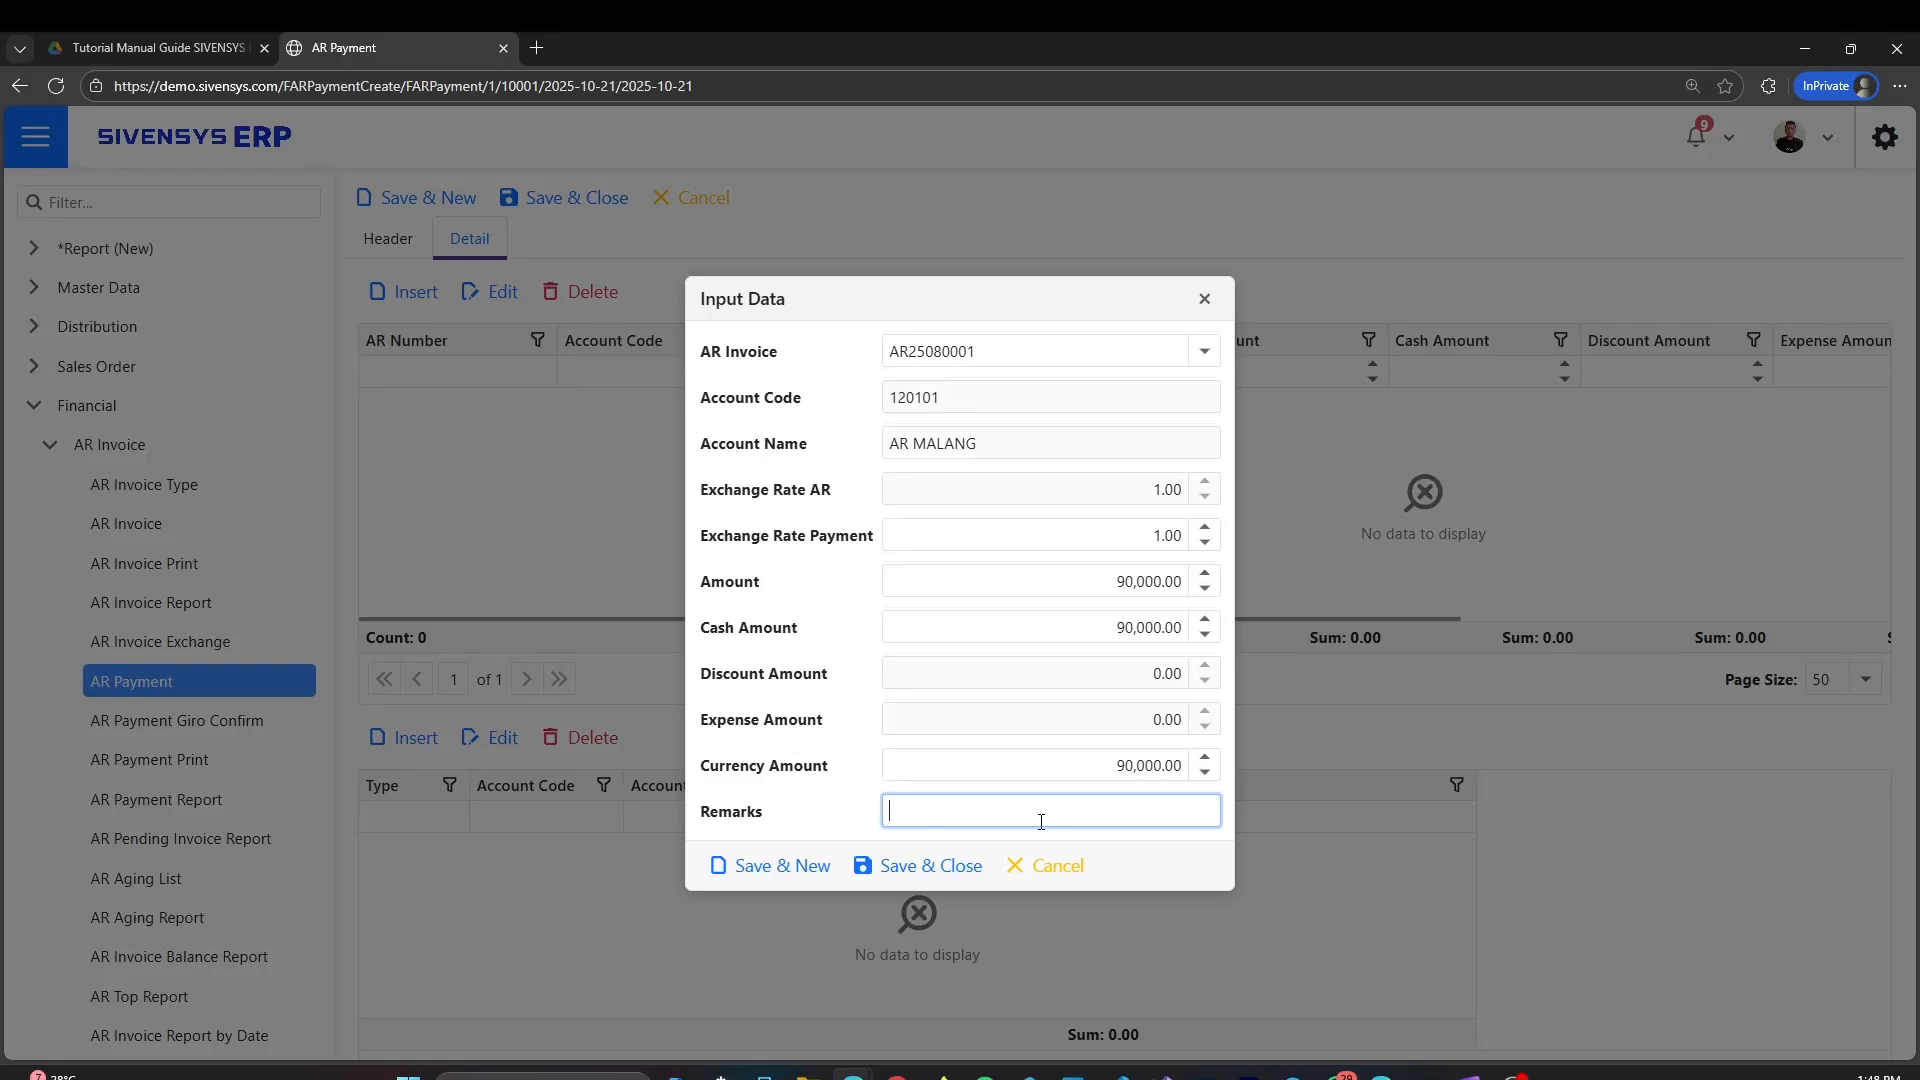
{"action": "left_click", "coordinate": [930, 866]}
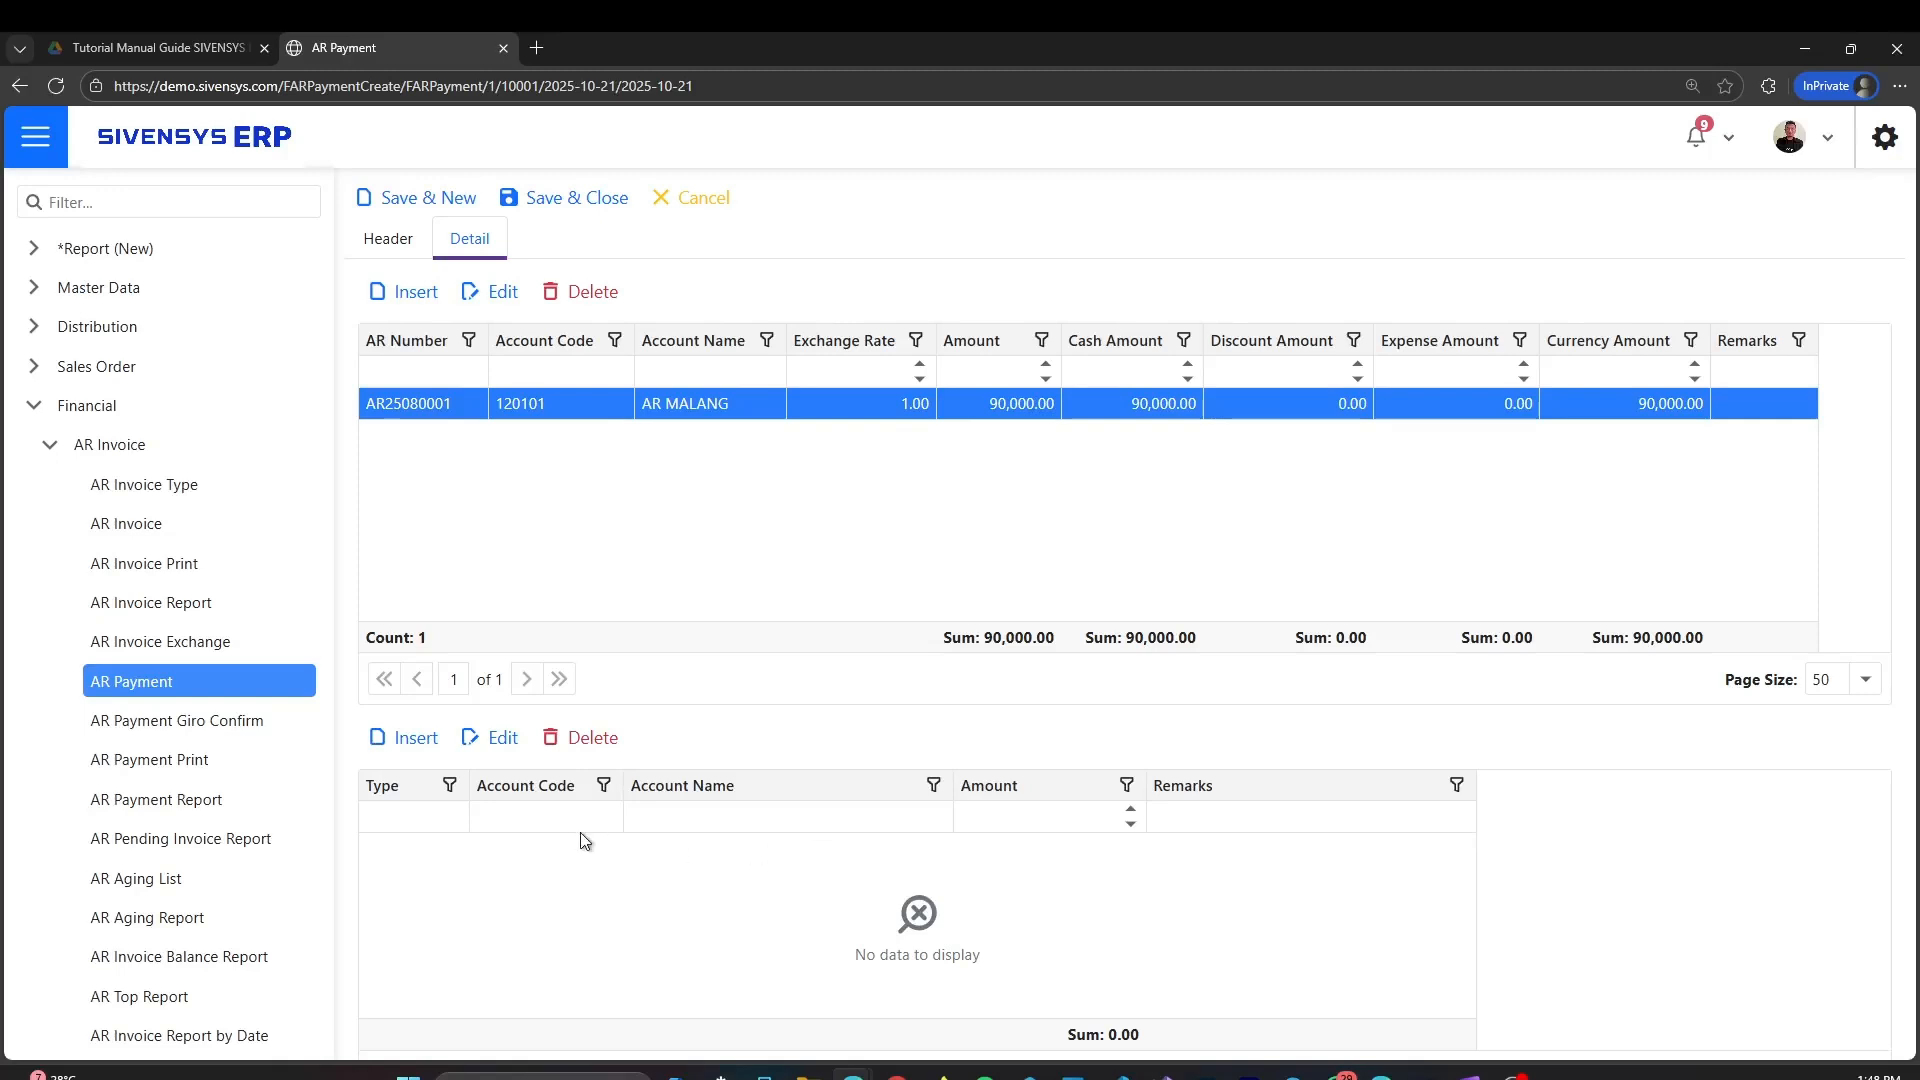
Add a discount and expense line with type Discount and select the DISCOUNT account.
{"action": "left_click", "coordinate": [390, 742]}
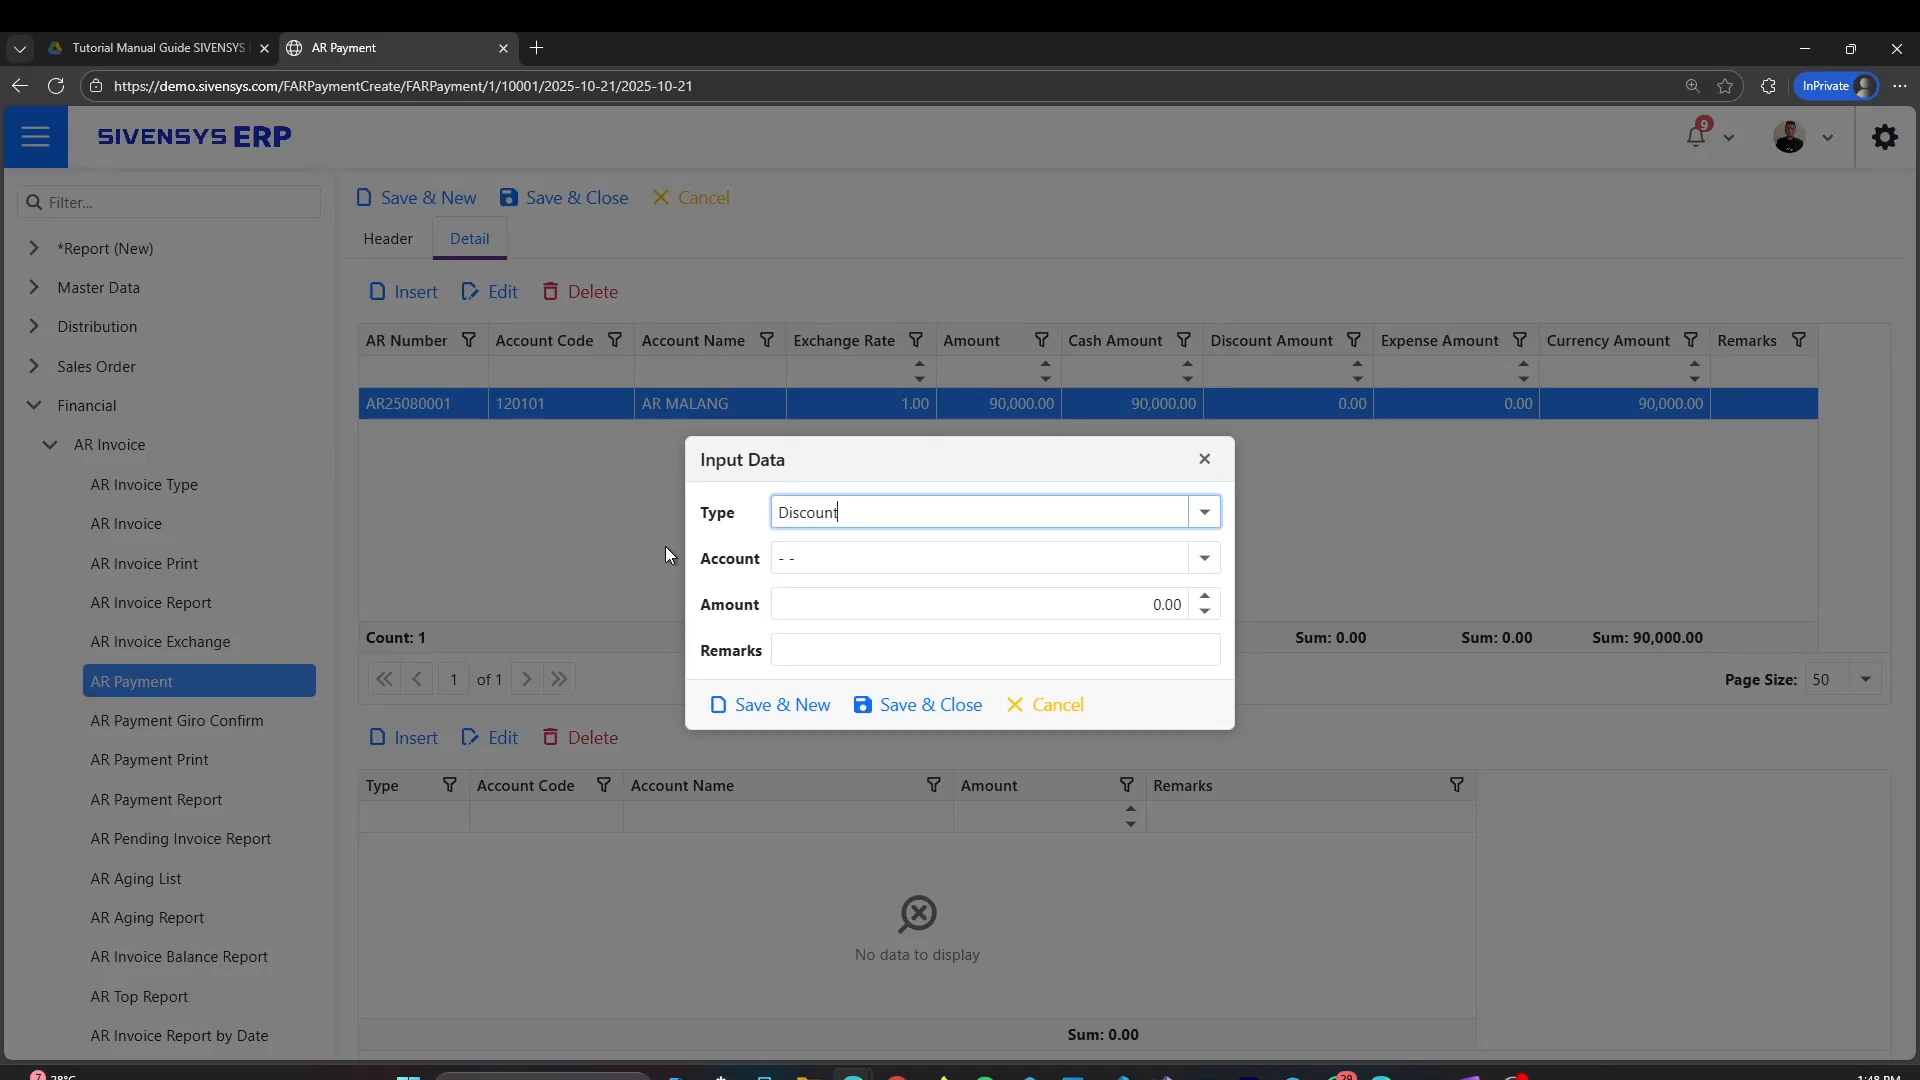
{"action": "left_click", "coordinate": [1204, 512]}
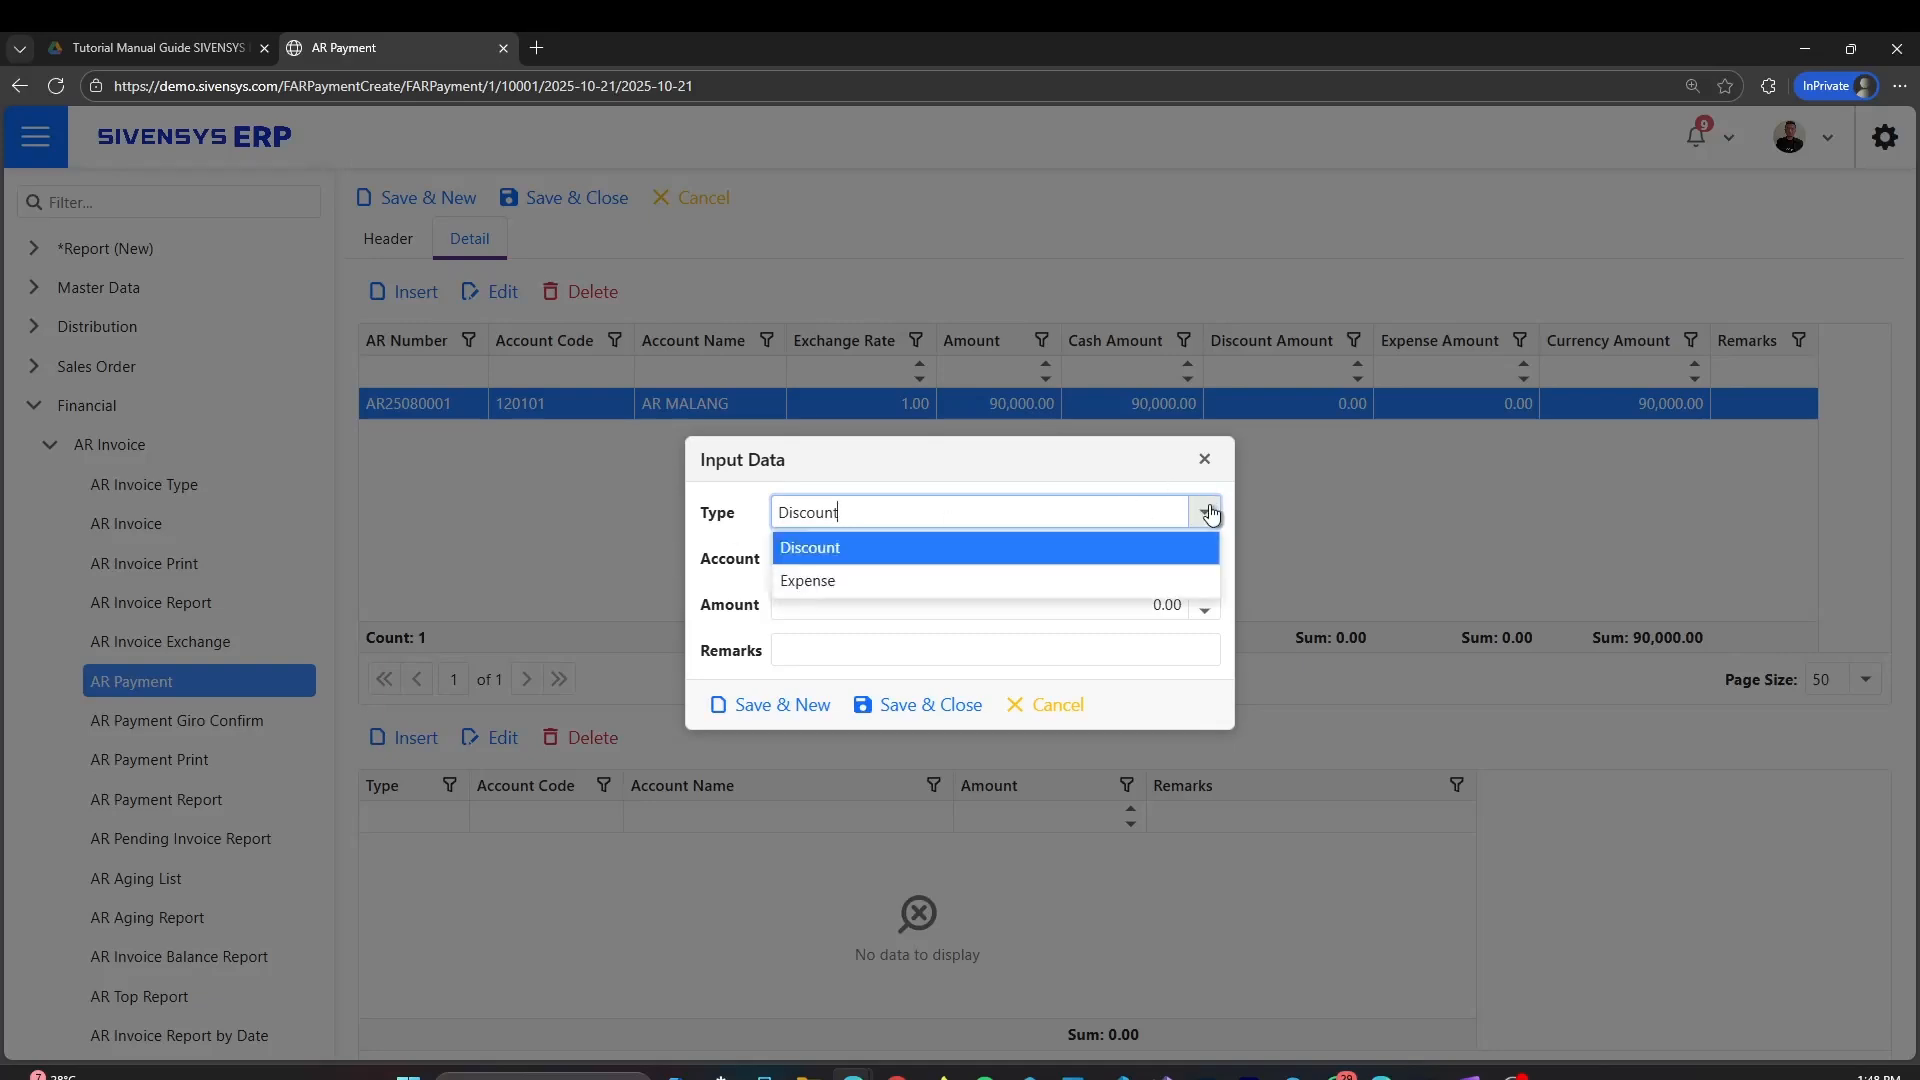
{"action": "left_click", "coordinate": [857, 548]}
{"action": "left_click", "coordinate": [1091, 560]}
{"action": "left_click", "coordinate": [1204, 558]}
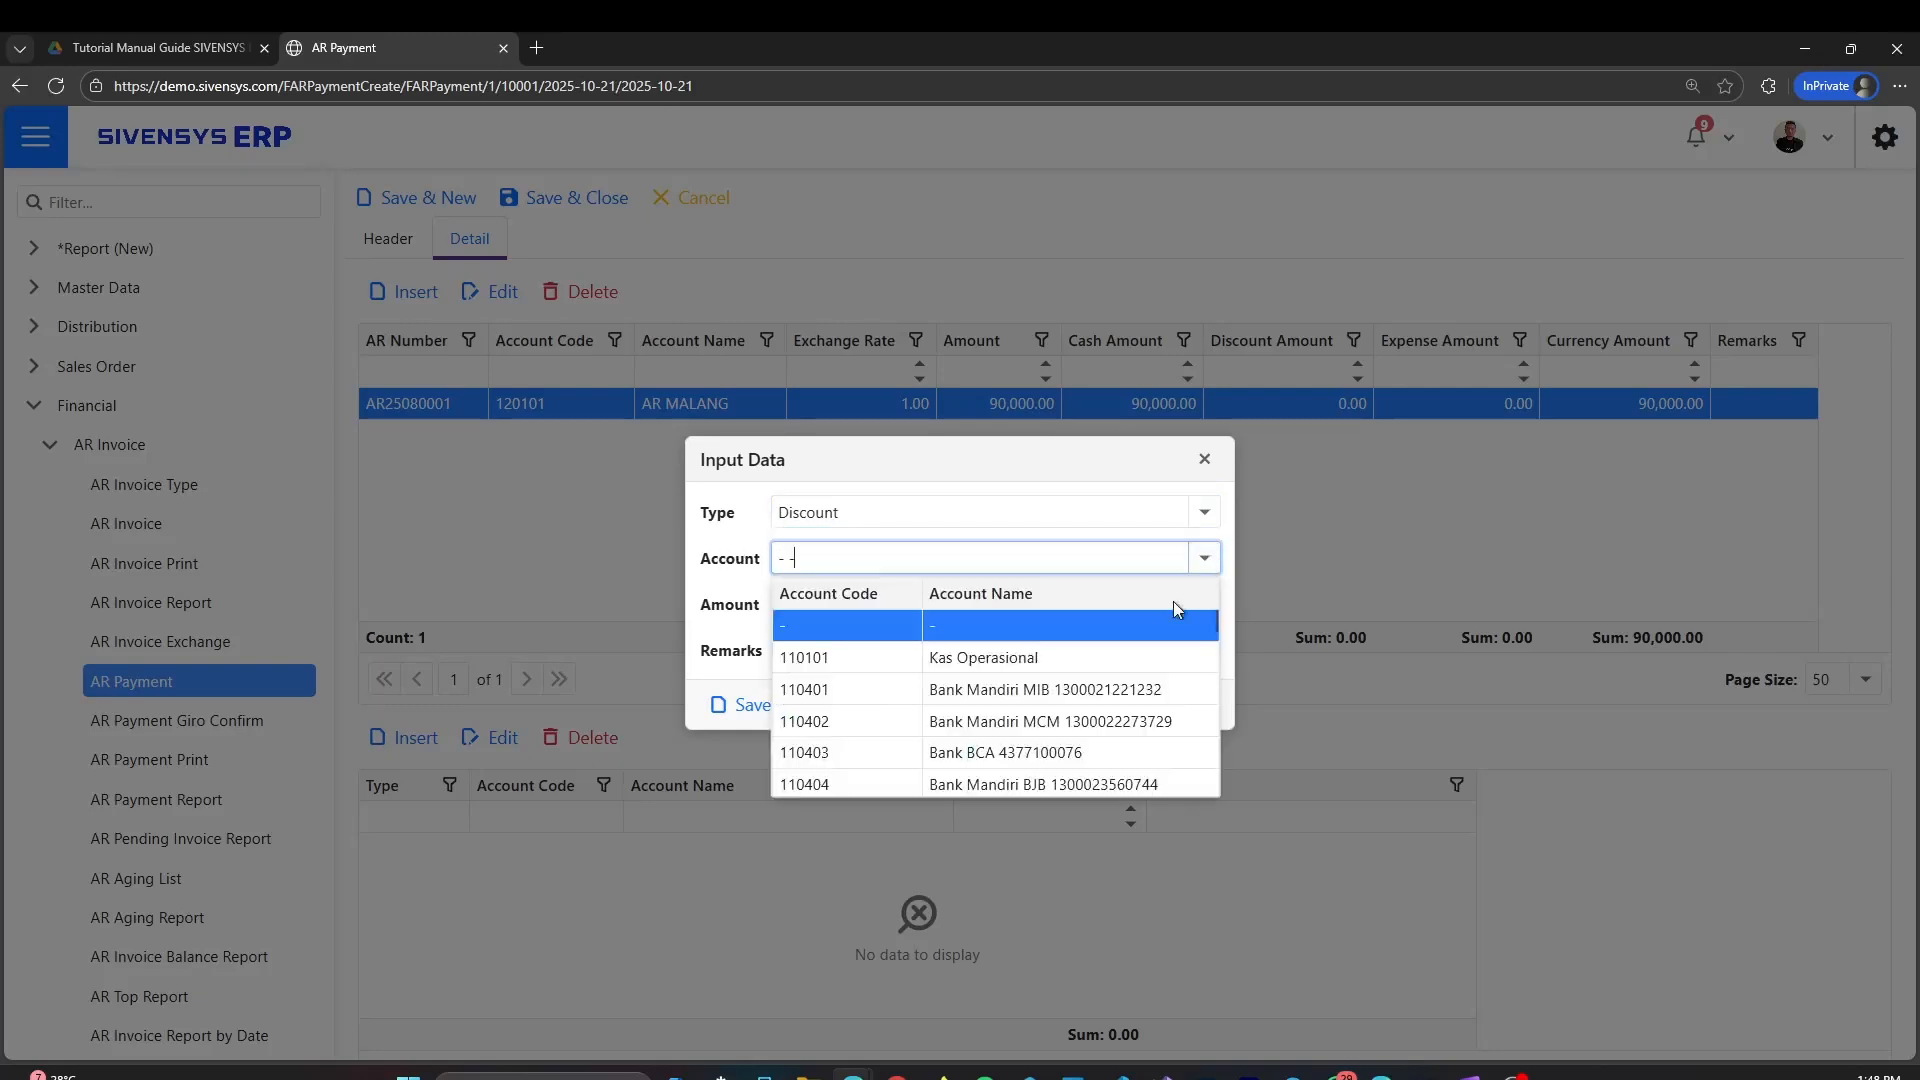
{"action": "key", "text": "ctrl+a"}
{"action": "type", "text": "disco"}
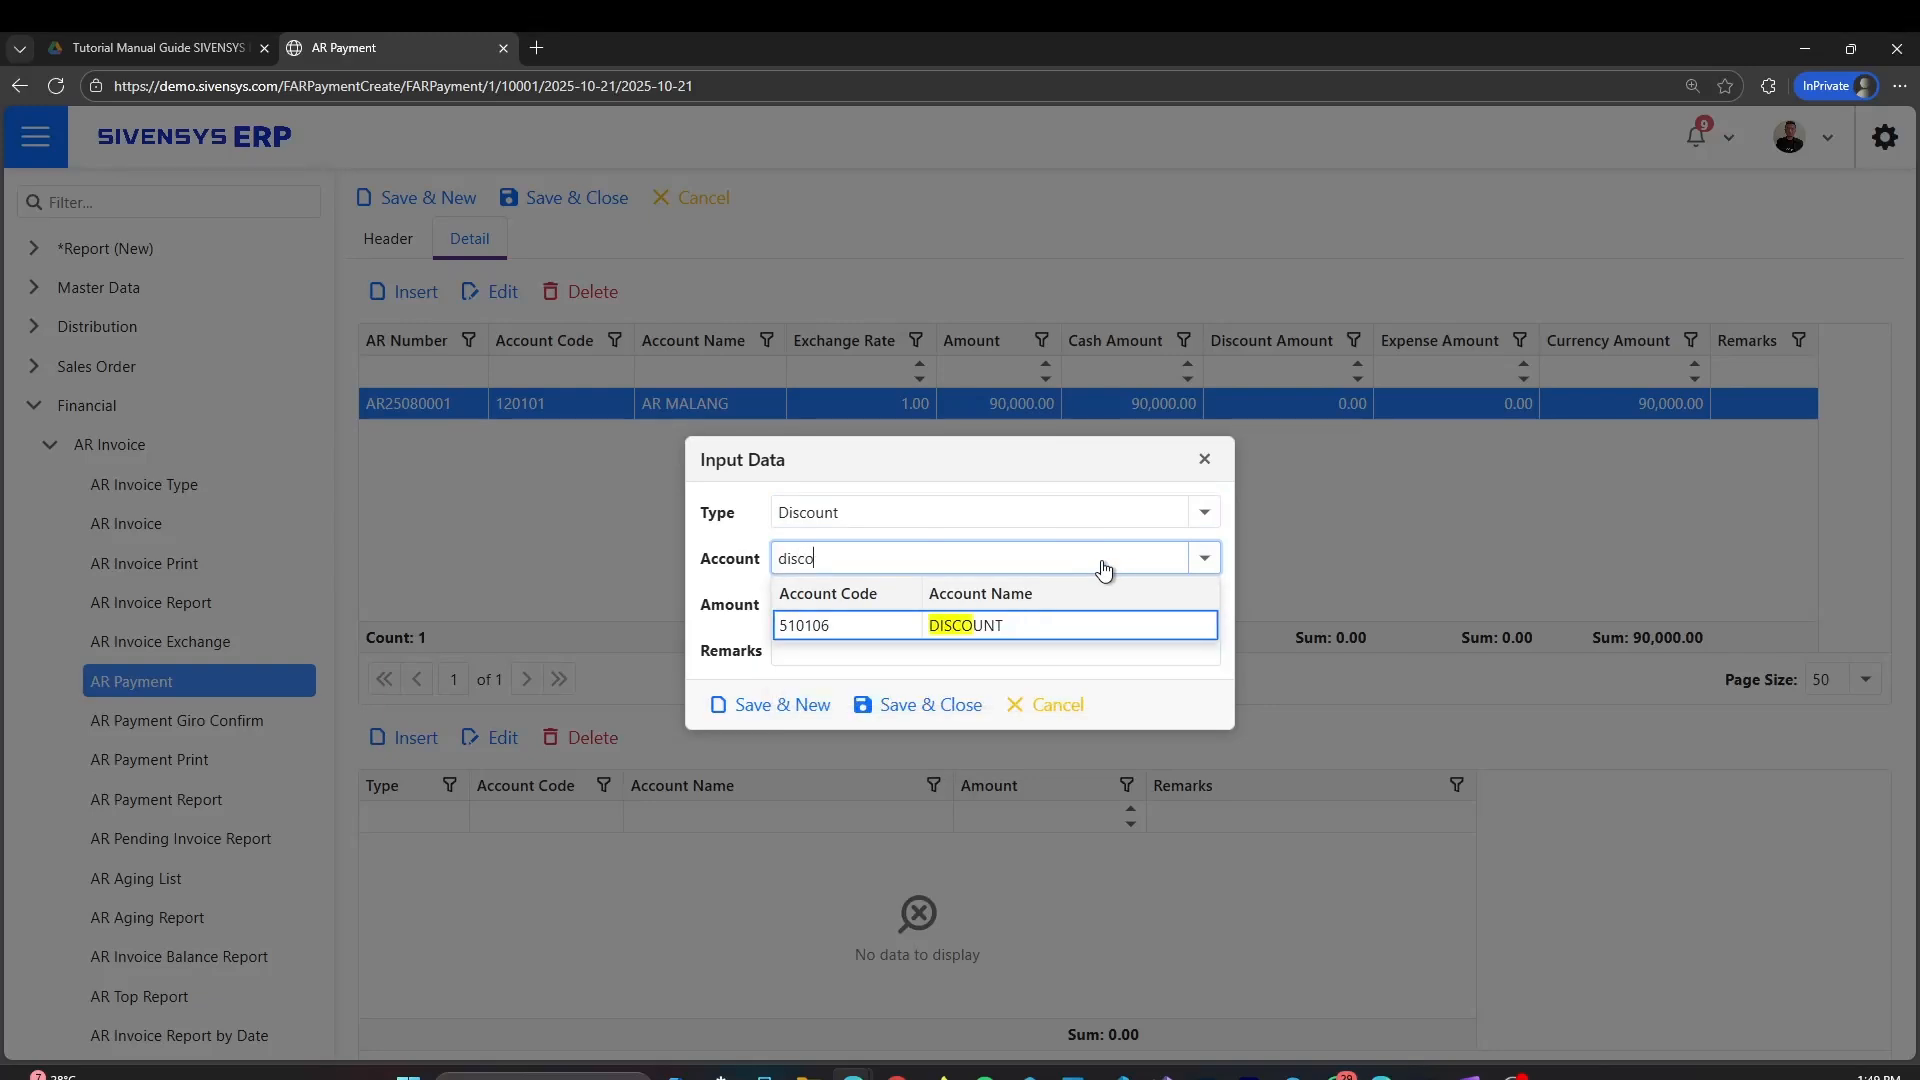
{"action": "key", "text": "Return"}
Save the discount line without entering an amount or remarks, and save and close the AR payment.
{"action": "left_click", "coordinate": [793, 605]}
{"action": "left_click", "coordinate": [919, 645]}
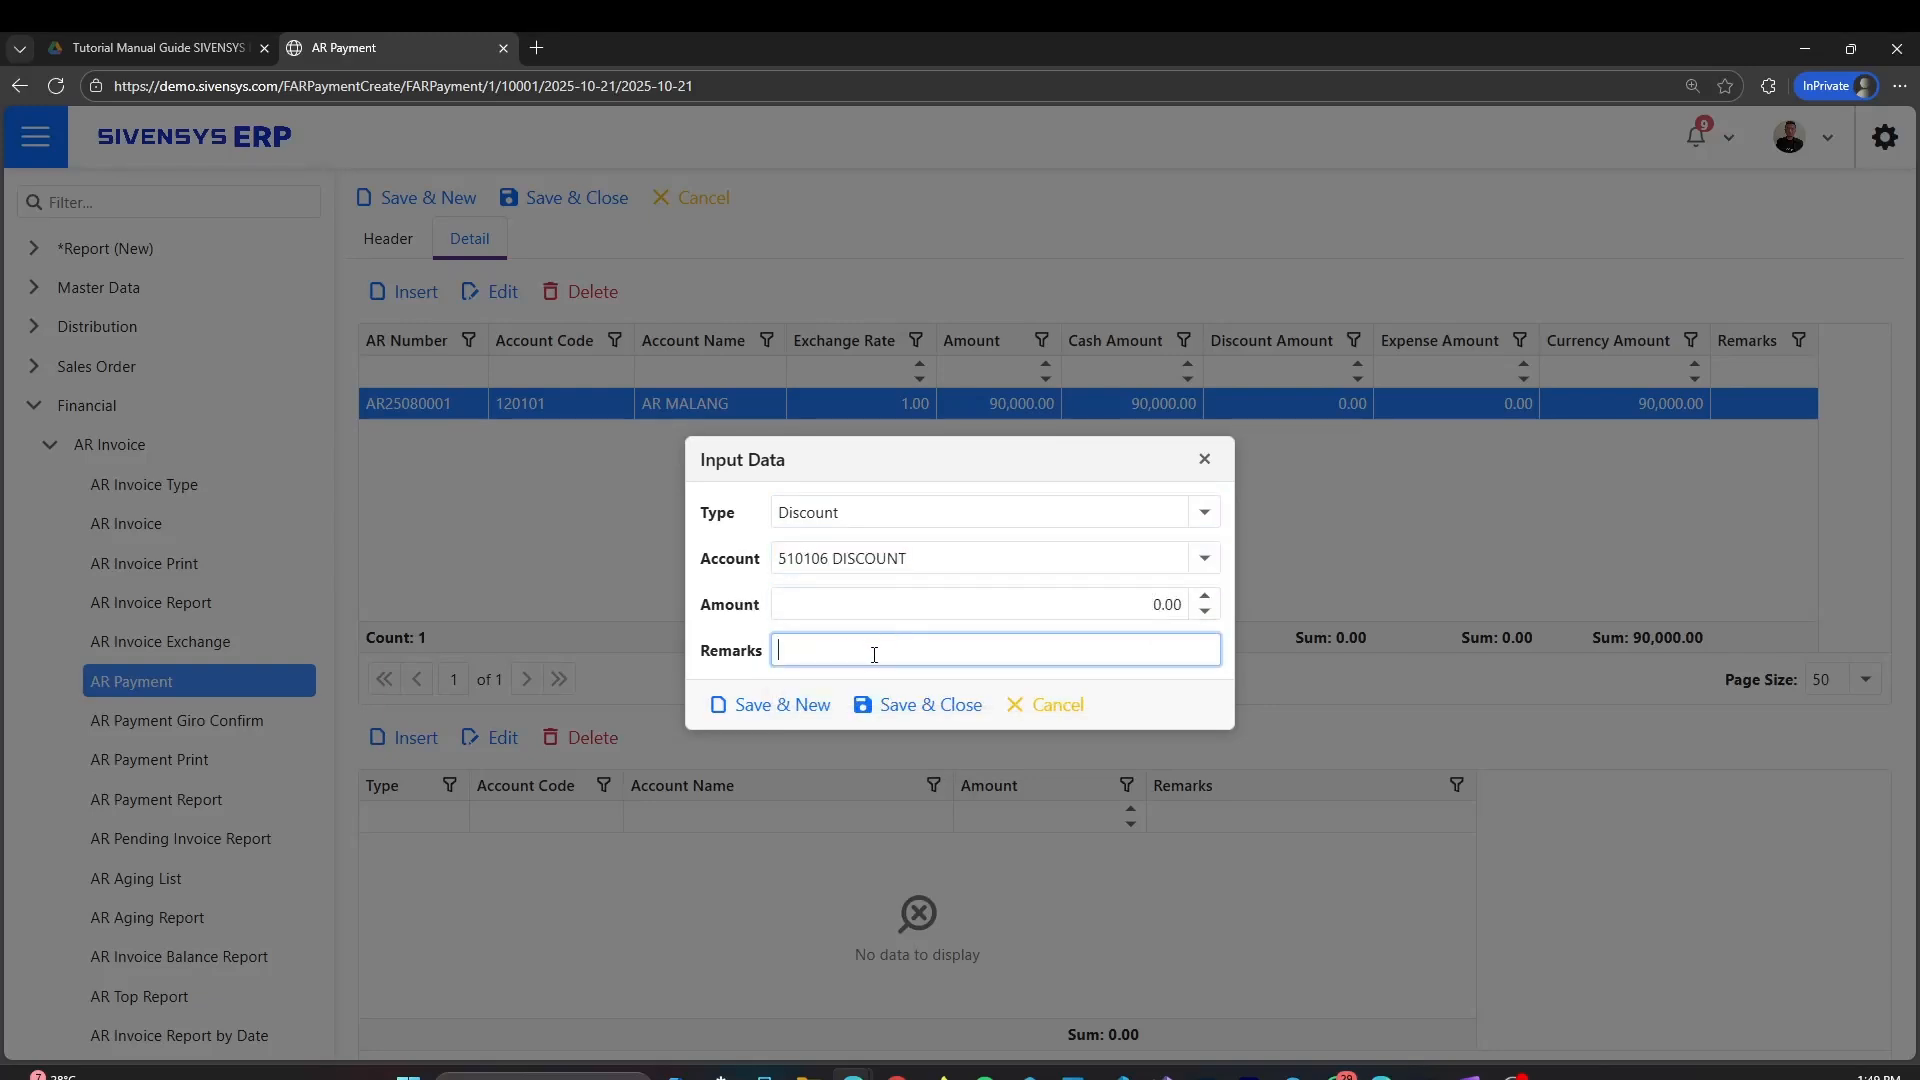
{"action": "left_click", "coordinate": [946, 718]}
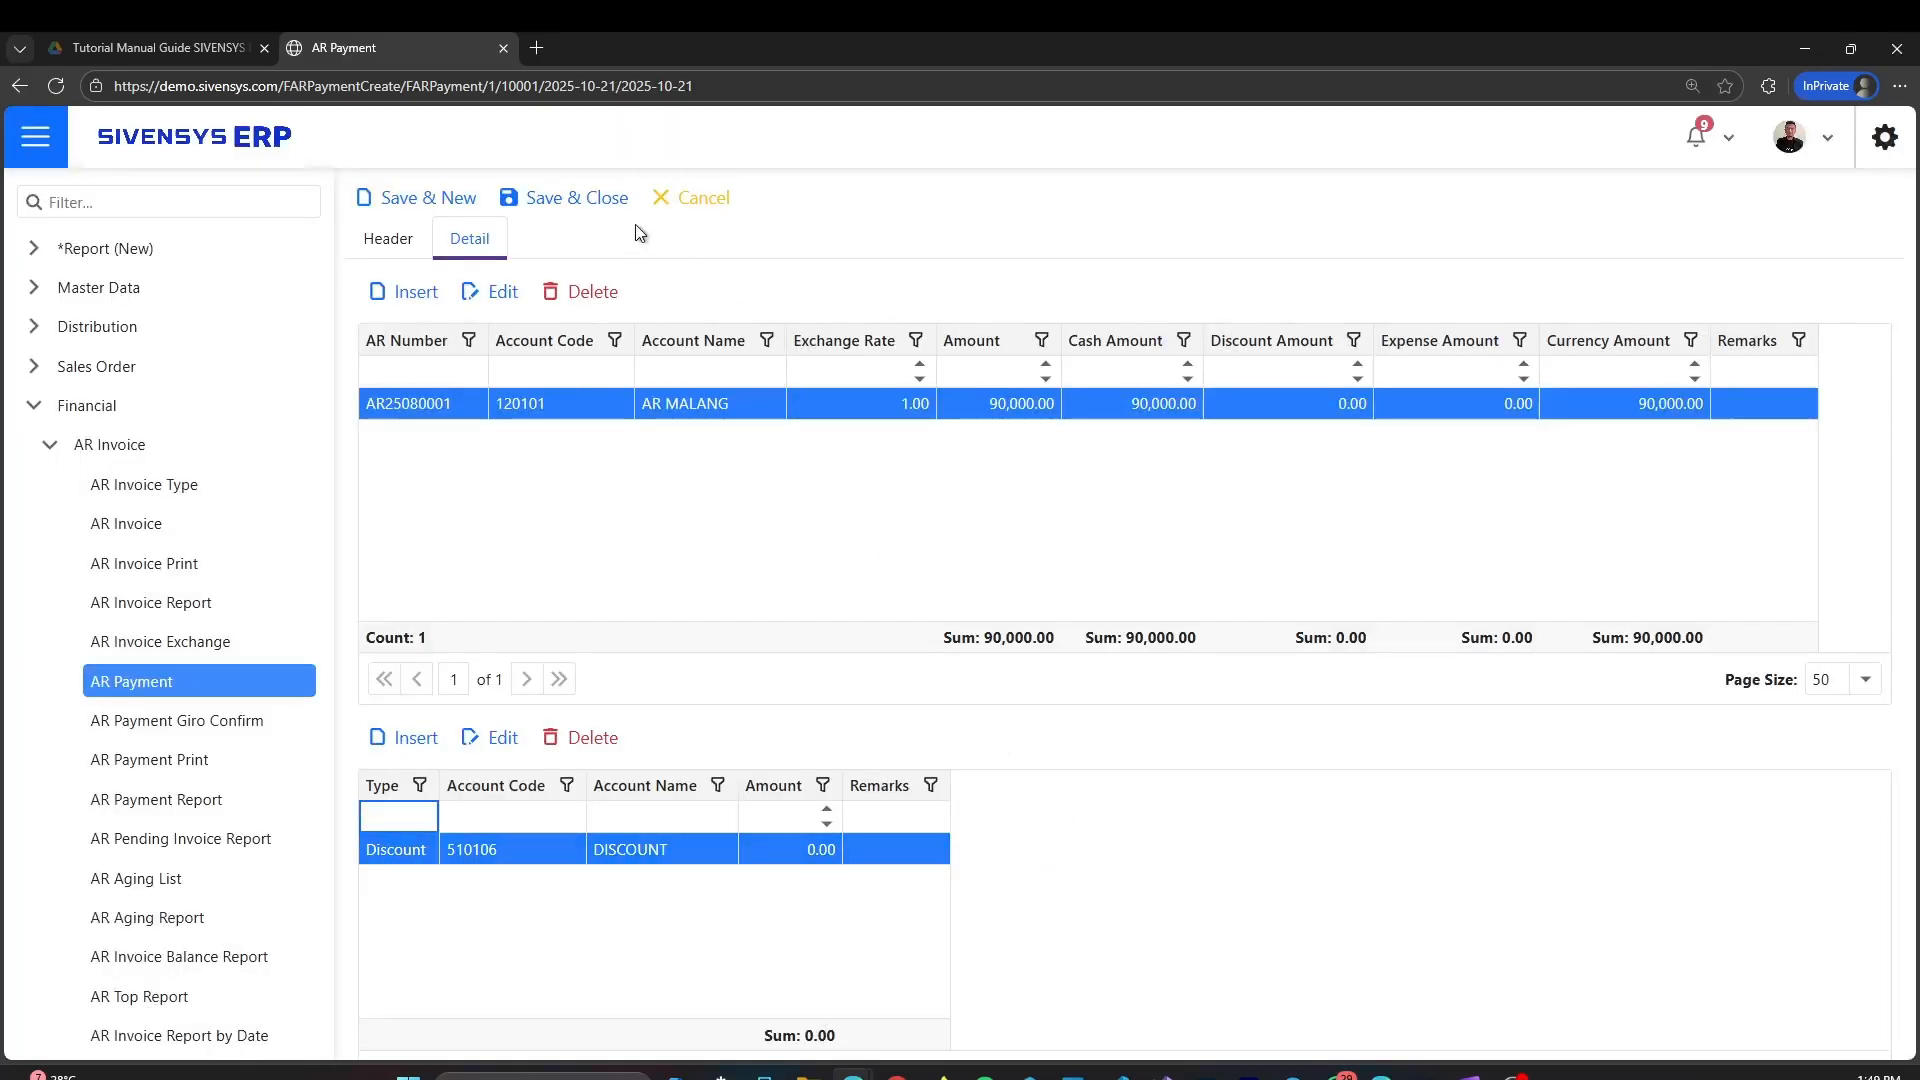
{"action": "left_click", "coordinate": [586, 208]}
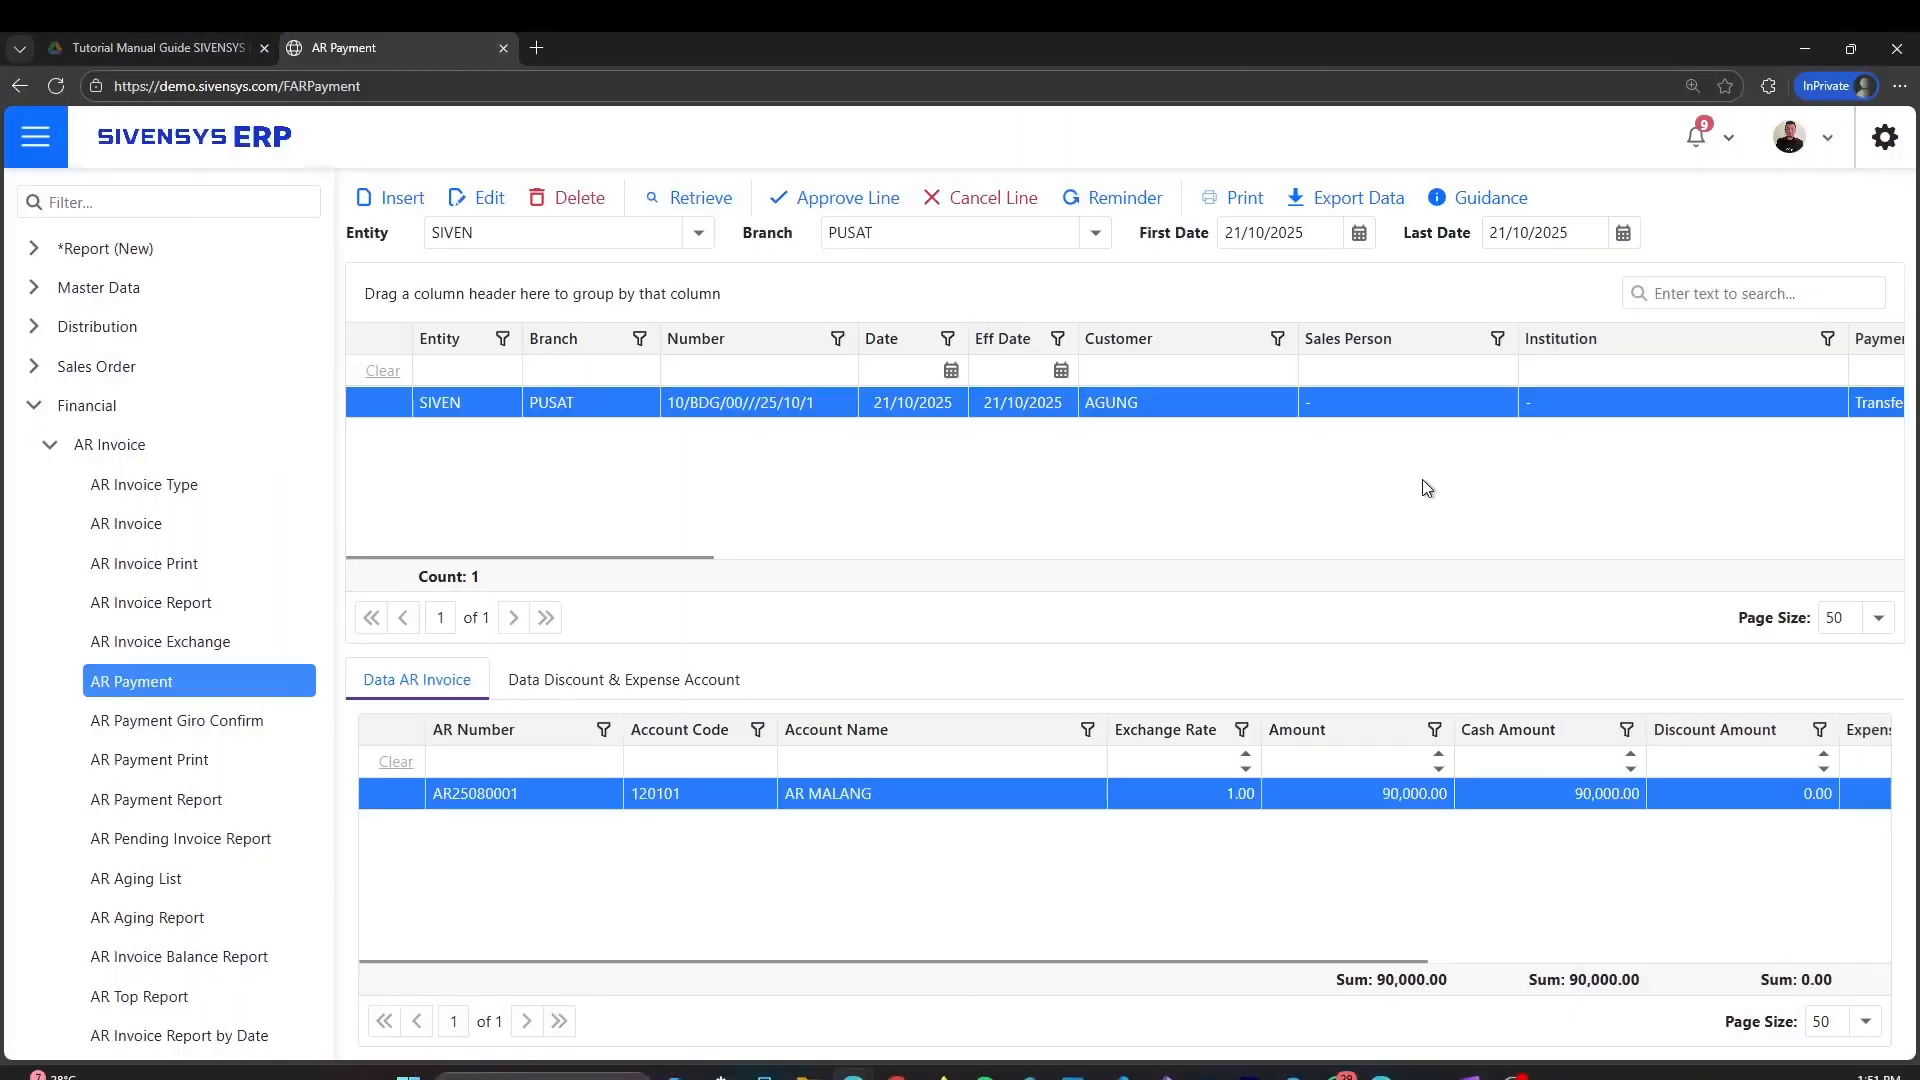
Try to edit the saved AR payment, and start deleting it but cancel the deletion.
{"action": "left_click", "coordinate": [488, 208]}
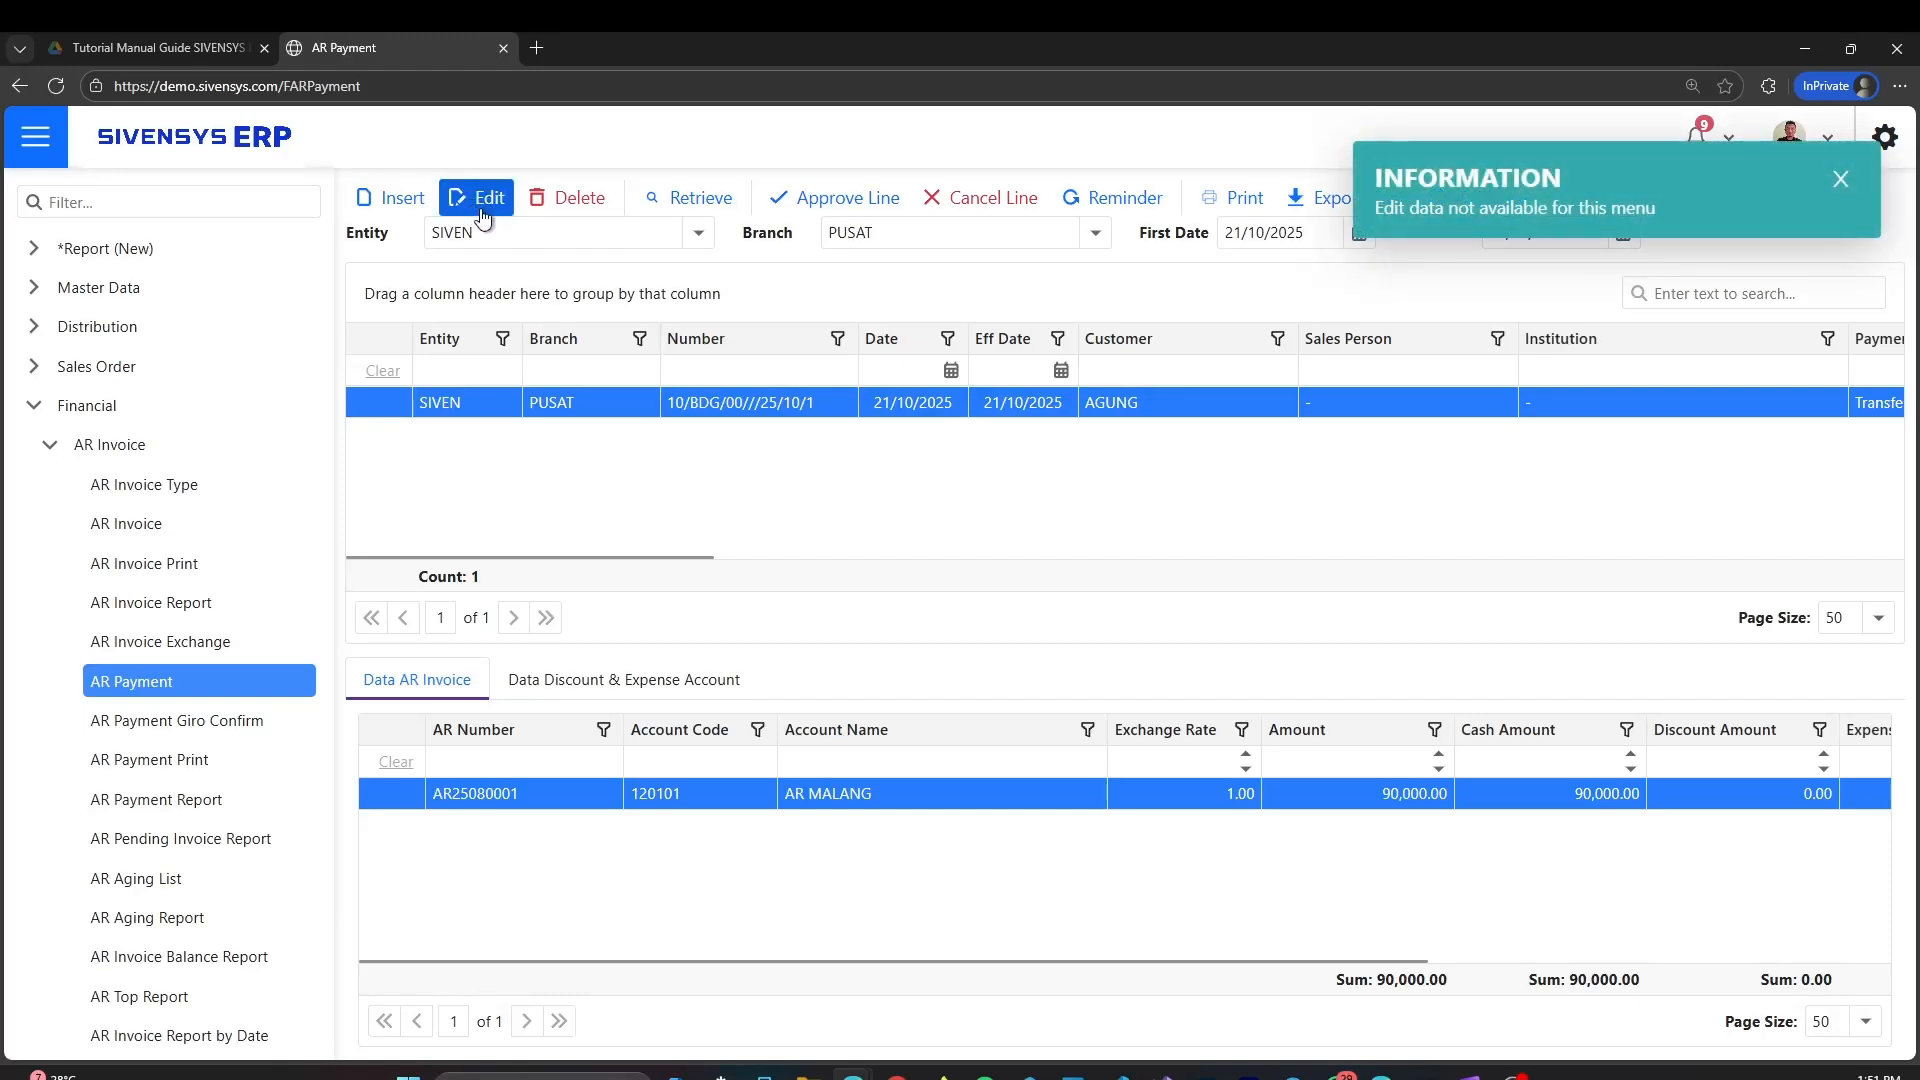
{"action": "left_click", "coordinate": [577, 210]}
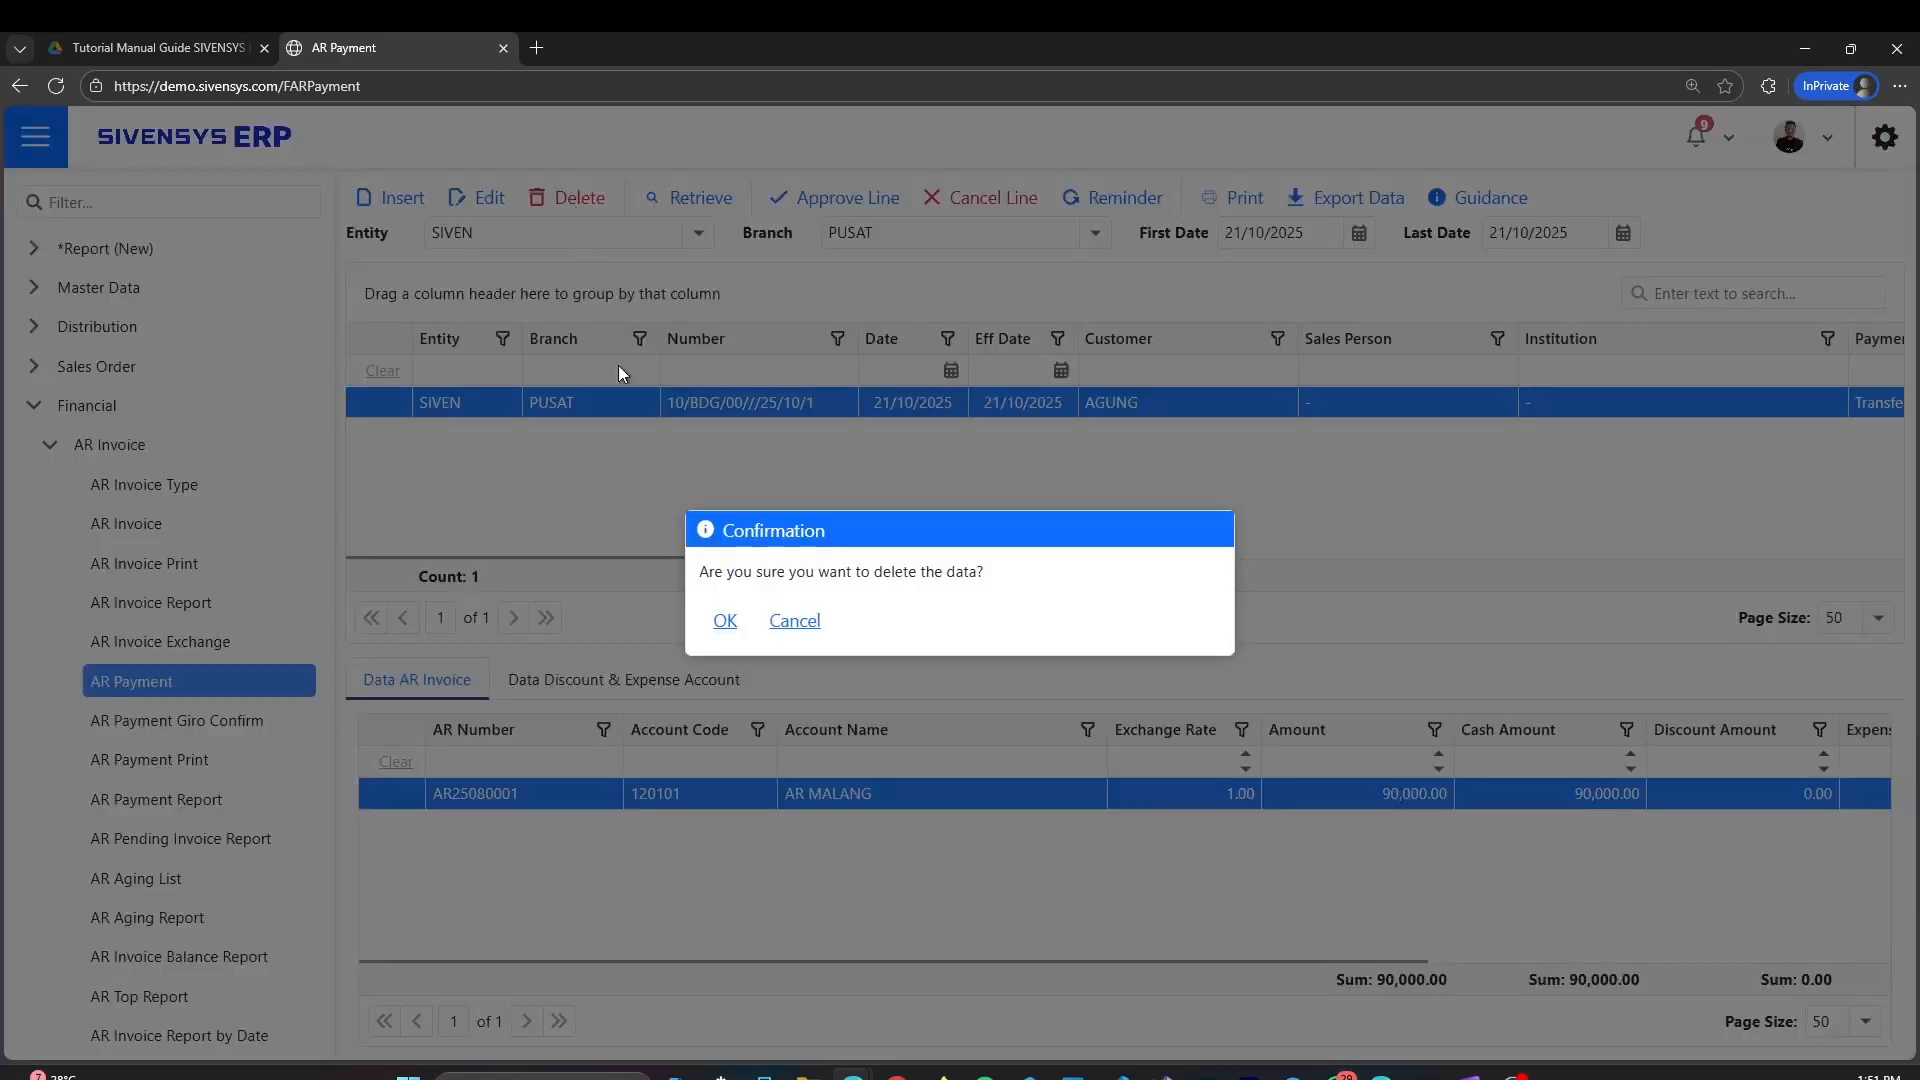
{"action": "left_click", "coordinate": [791, 621]}
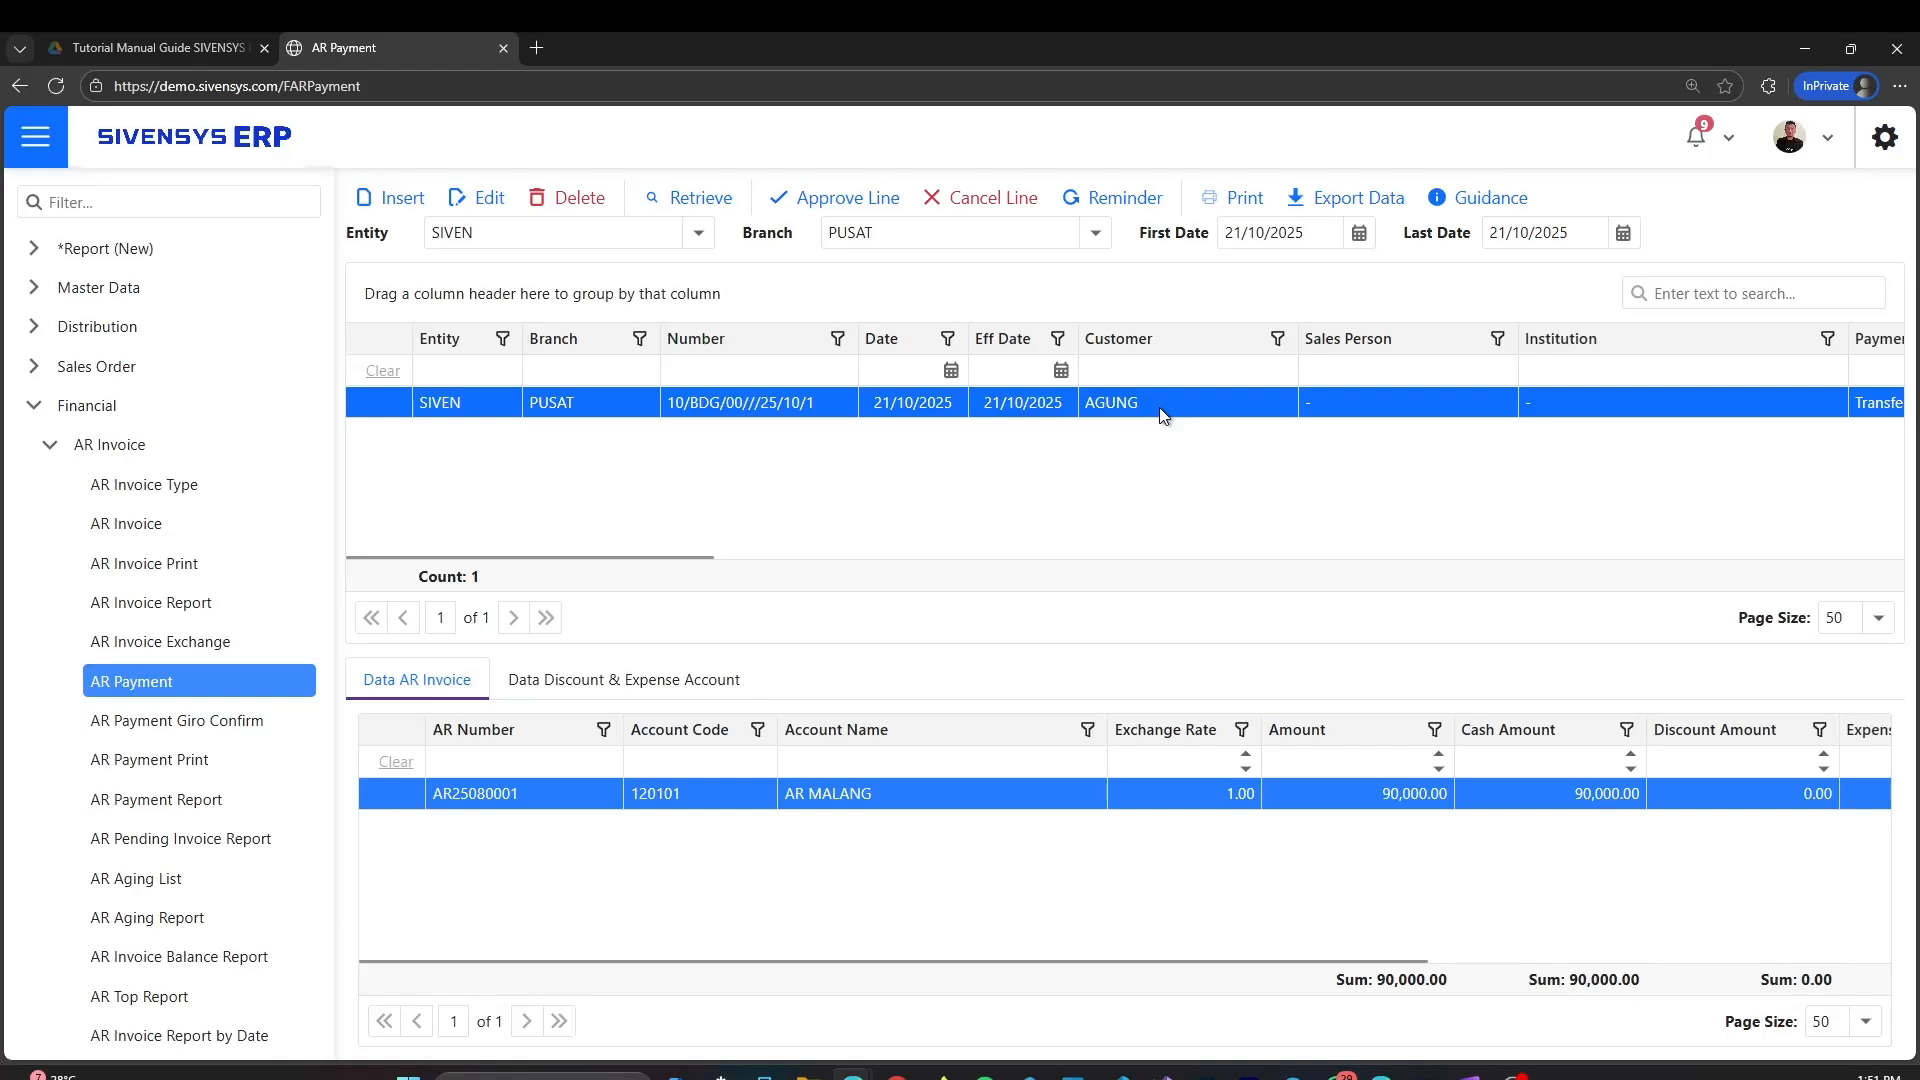
Open the print view of the saved AR payment.
{"action": "left_click", "coordinate": [1245, 203]}
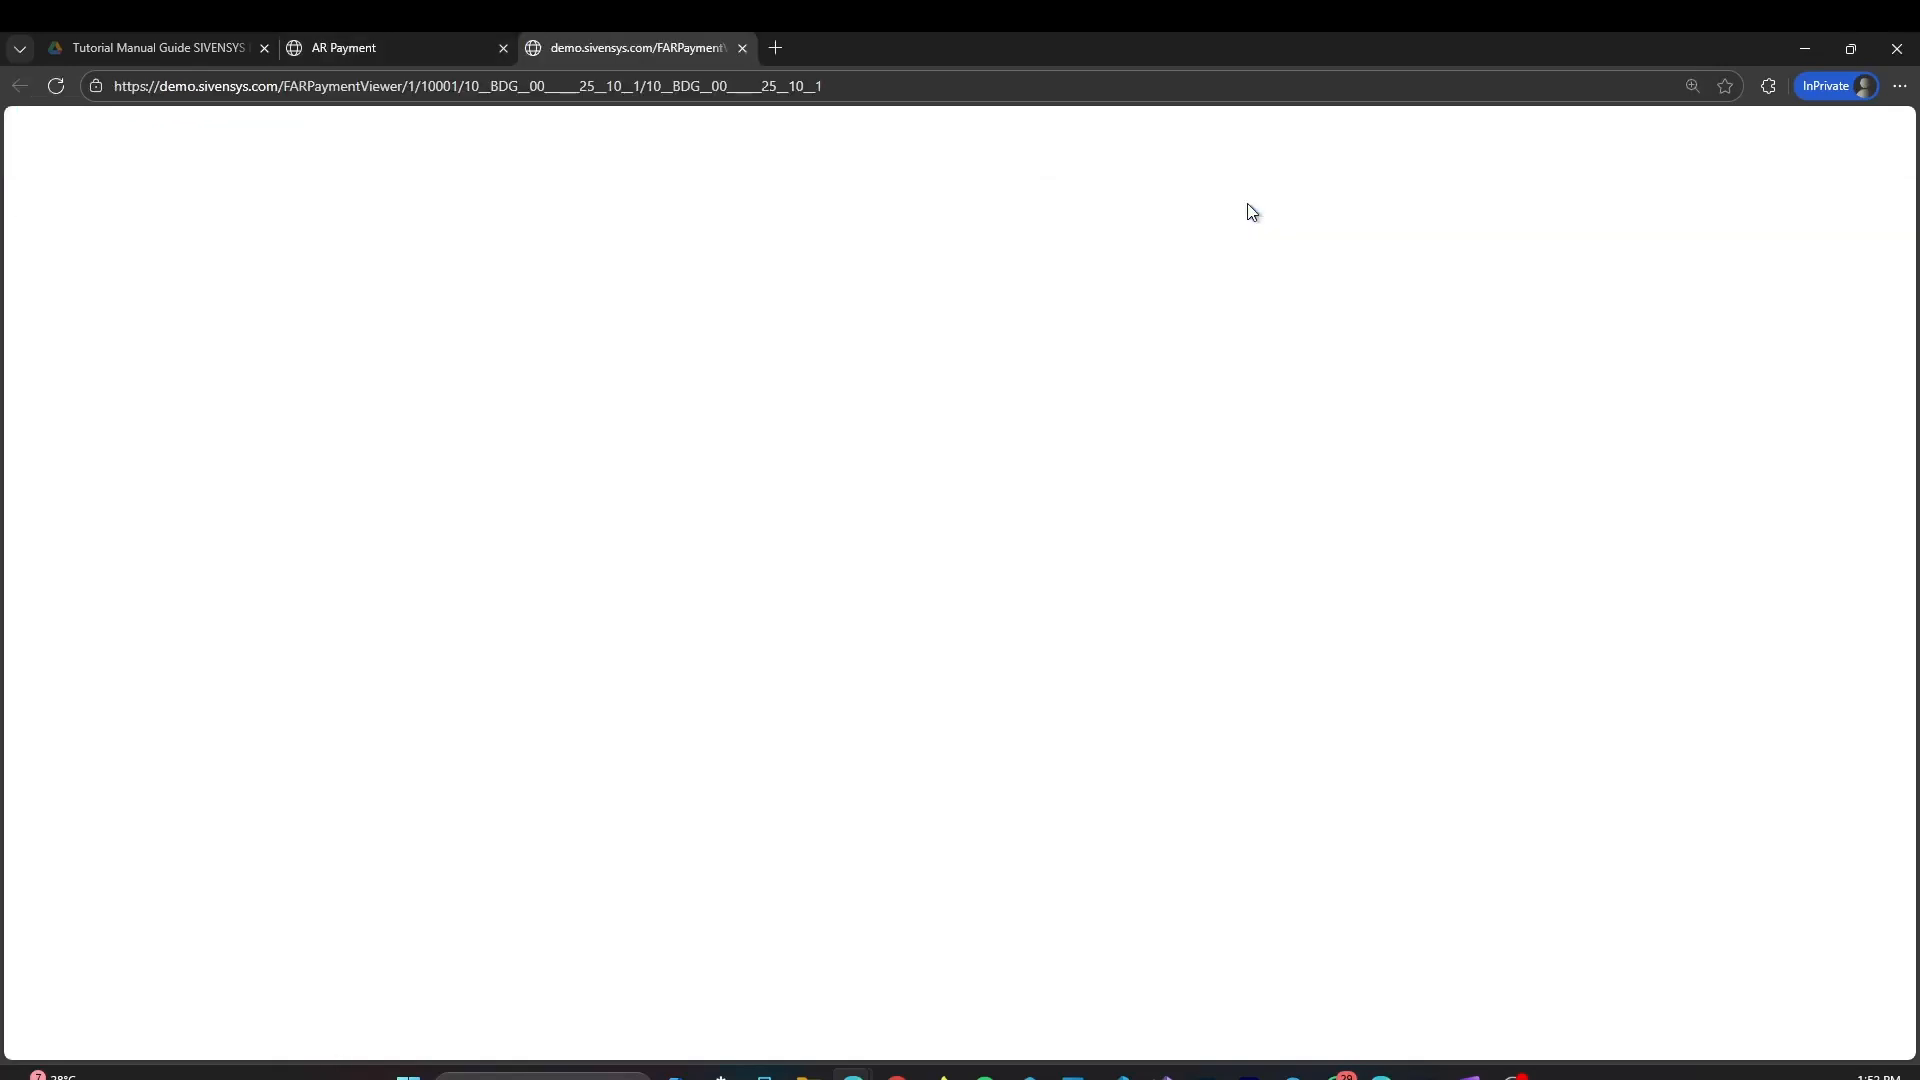